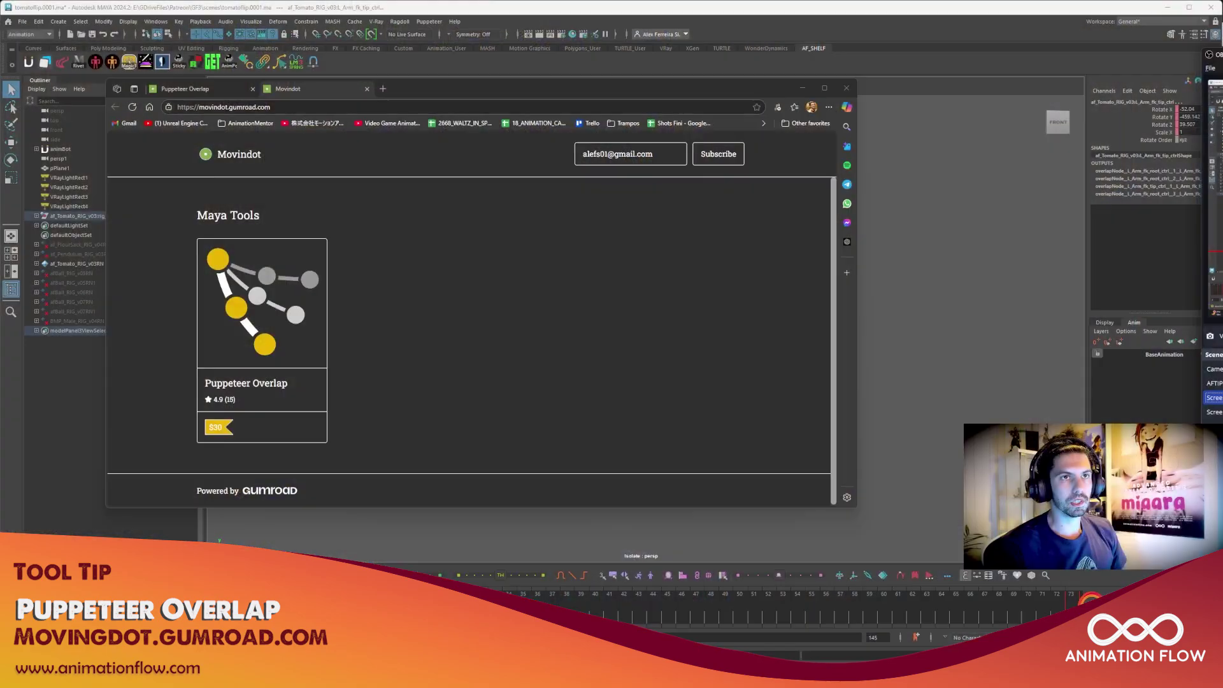
Step: Open the Puppeteer Overlap product page on the Movindot store and look through its pricing, ratings and key features
left_click_drag(430, 94, 450, 70)
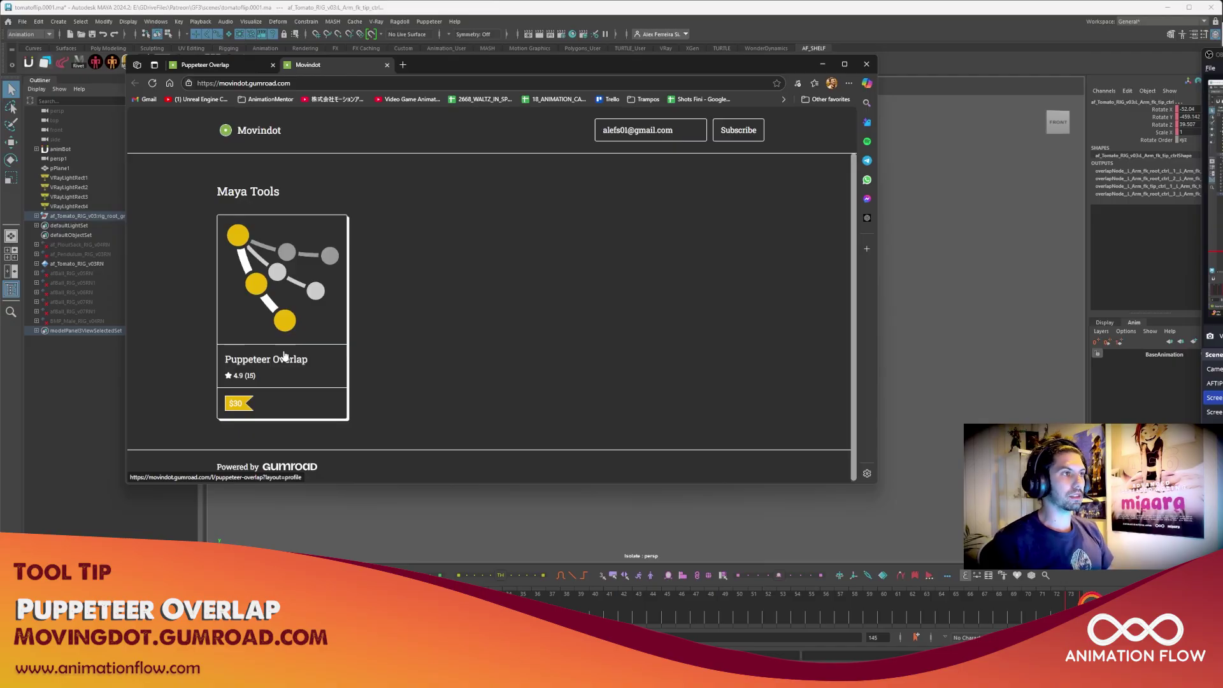
left_click(262, 302)
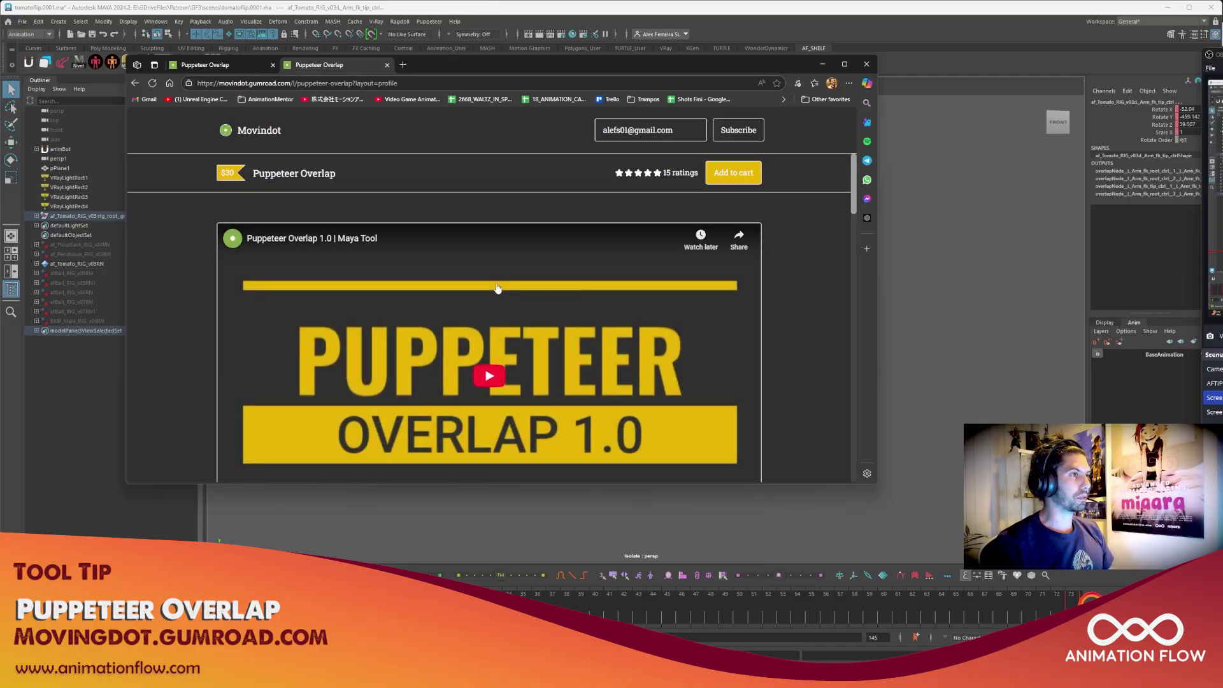
scroll(498, 288, "down", 7)
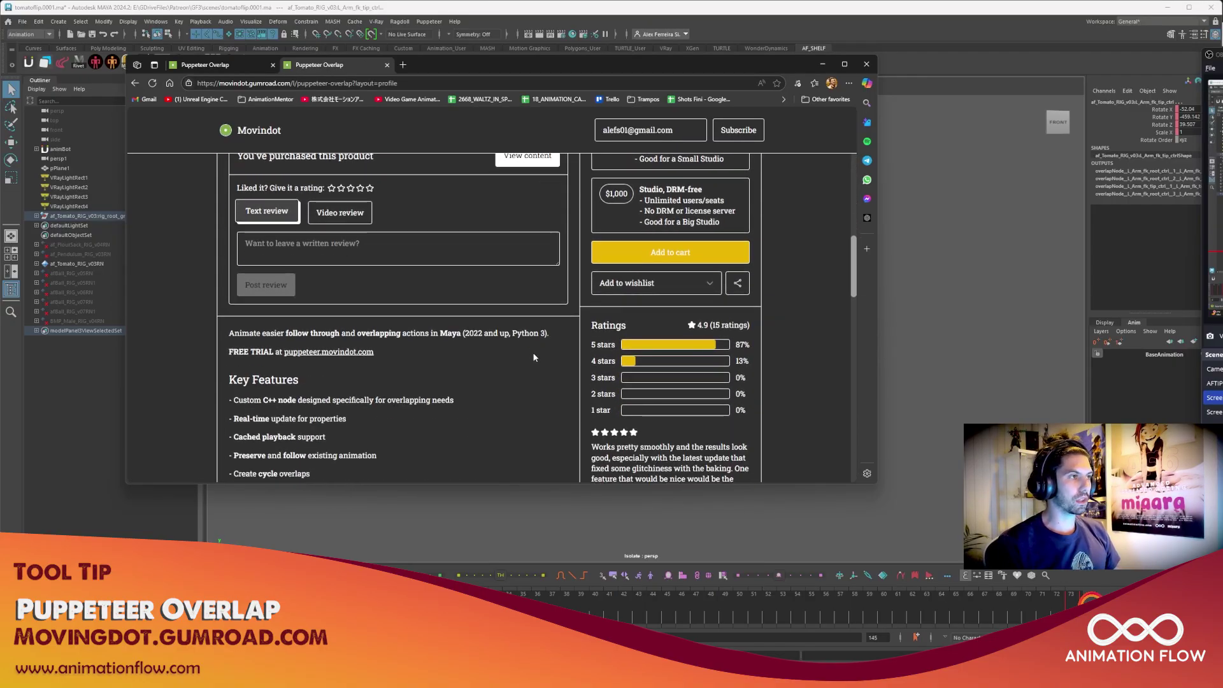
scroll(534, 358, "up", 6)
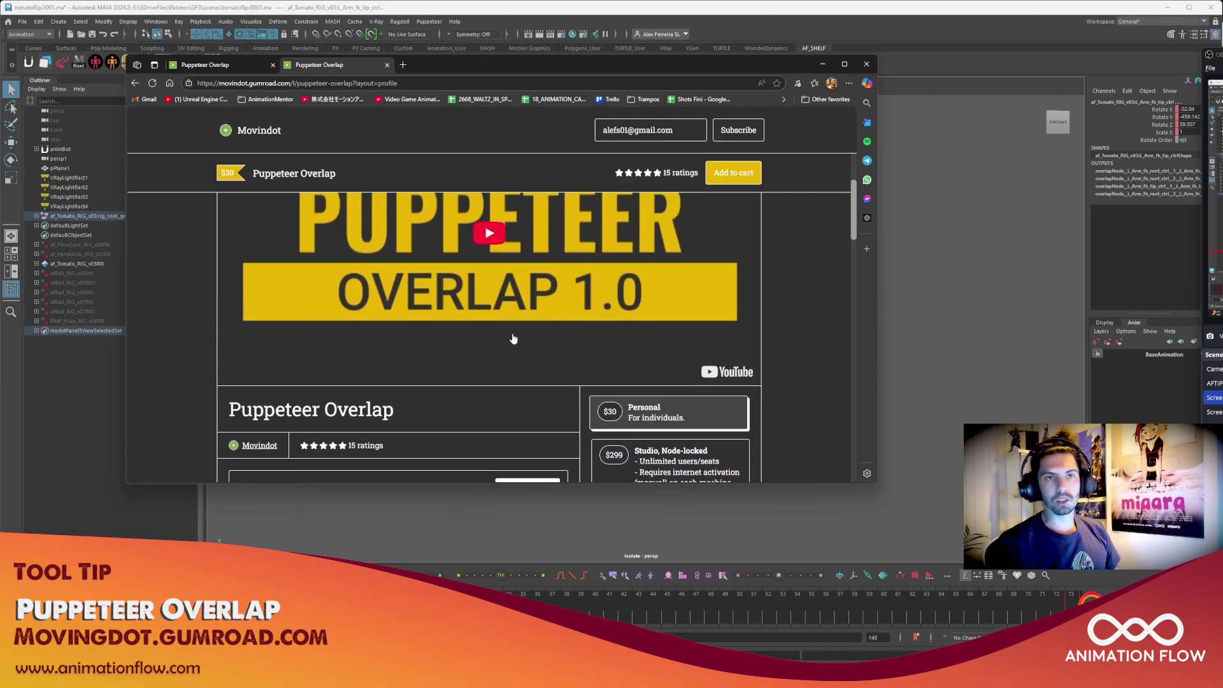
scroll(506, 373, "up", 2)
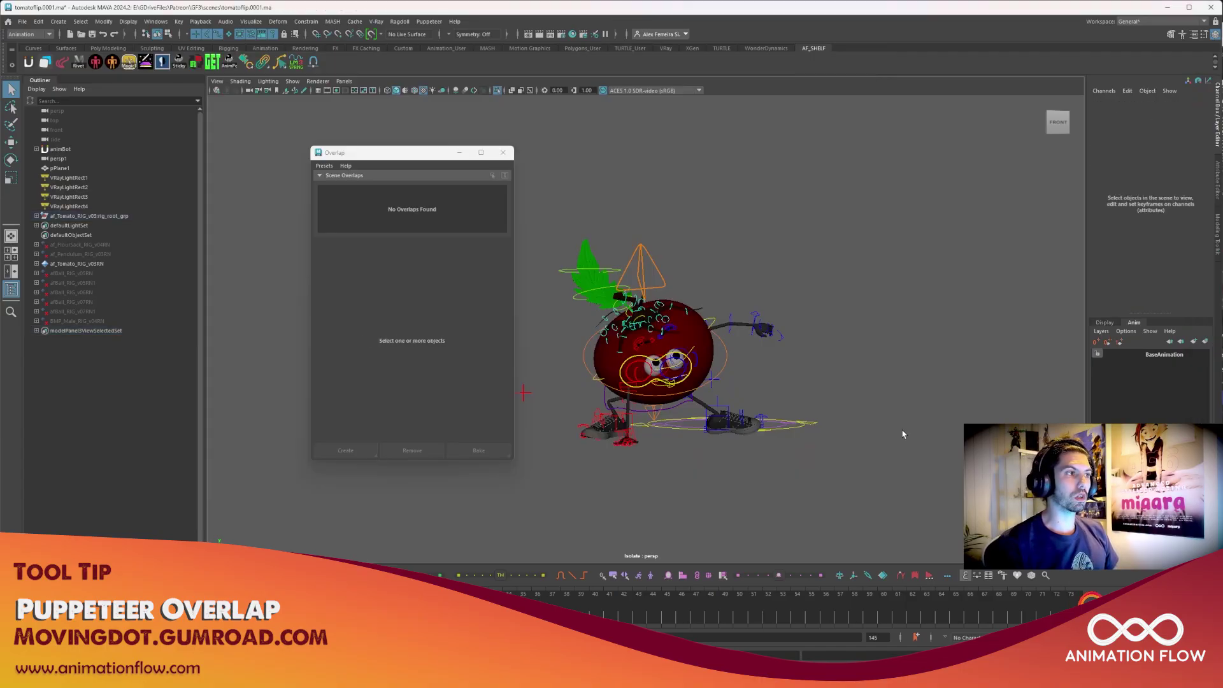
Step: Hide the tomato's rig controls in the viewport and close the Overlap window
key("alt+1")
left_click_drag(733, 408, 742, 417, "alt")
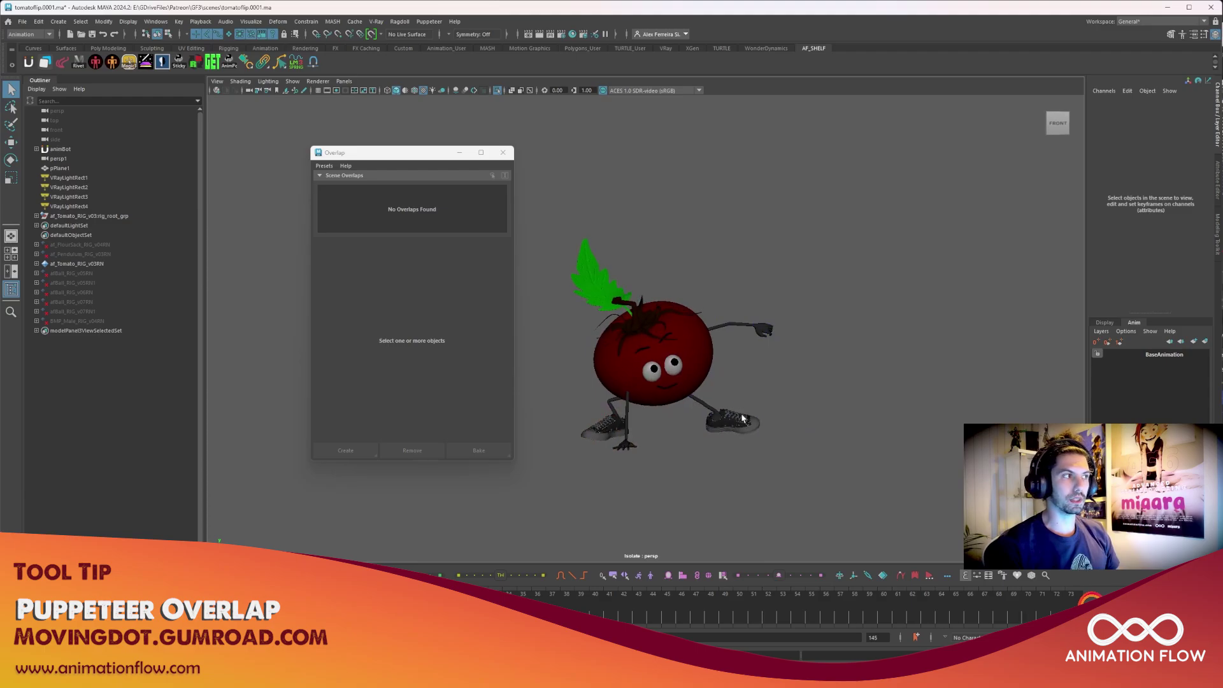
scroll(743, 418, "down", 3)
left_click(505, 153)
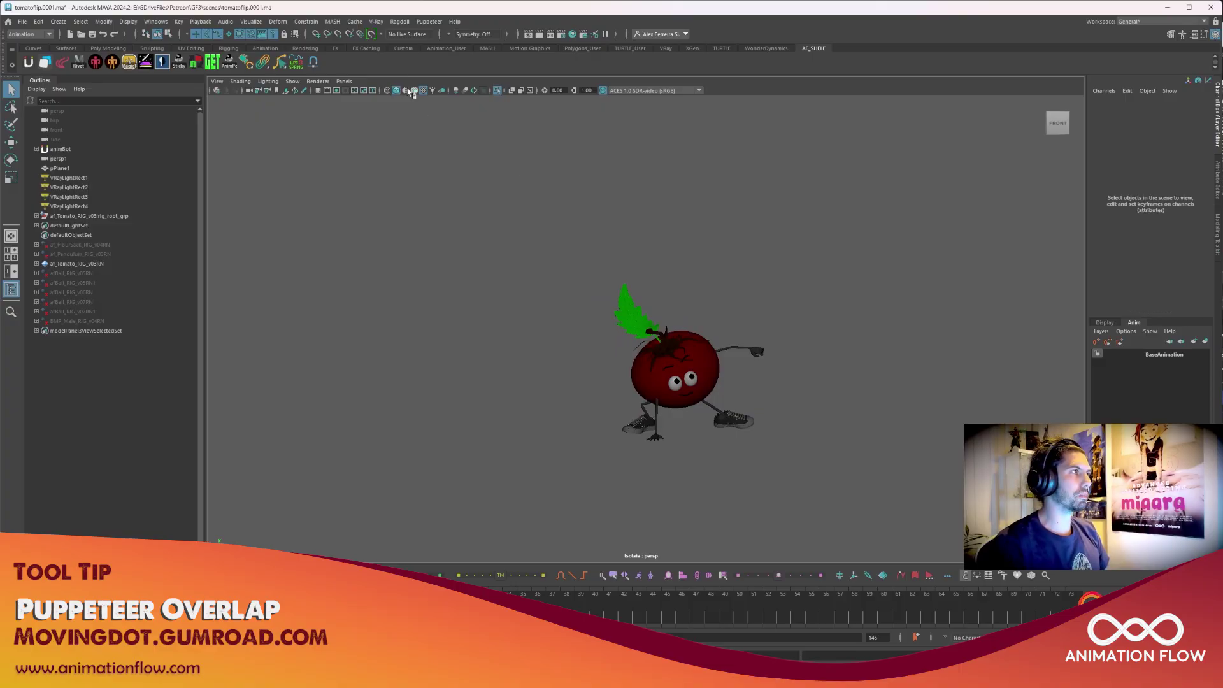
Step: Open Puppeteer's Overlap tool and place its window clear of the tomato character
left_click(436, 23)
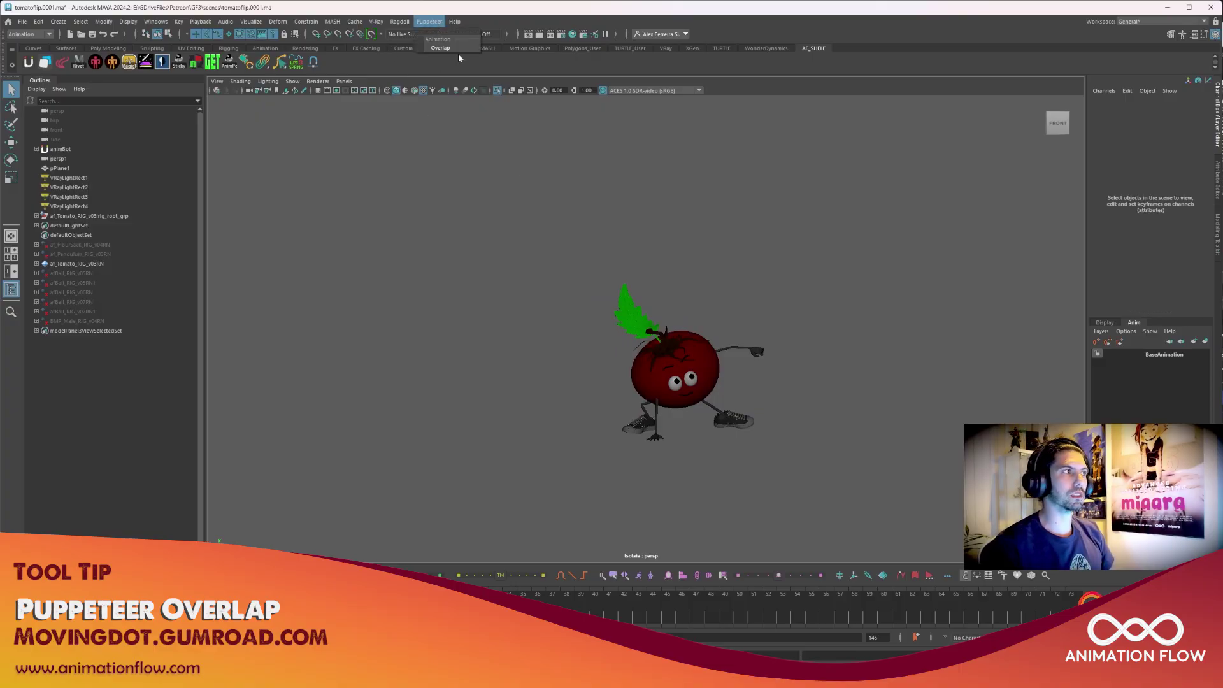
left_click(440, 48)
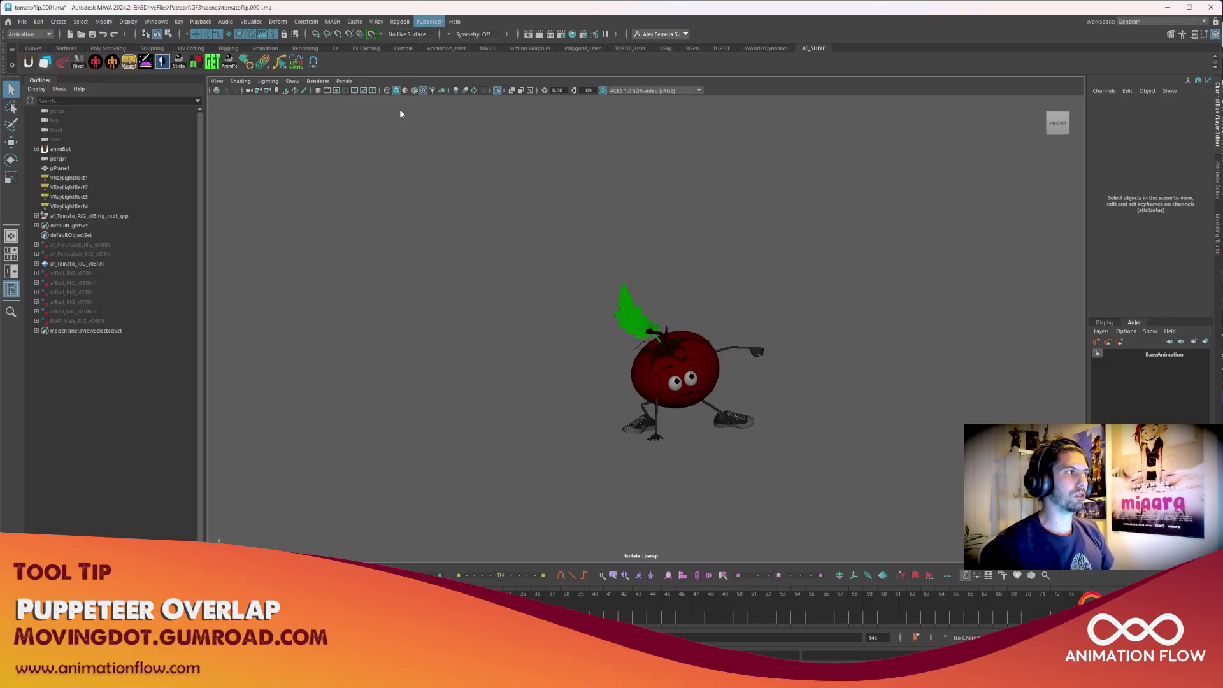
left_click_drag(364, 152, 308, 116)
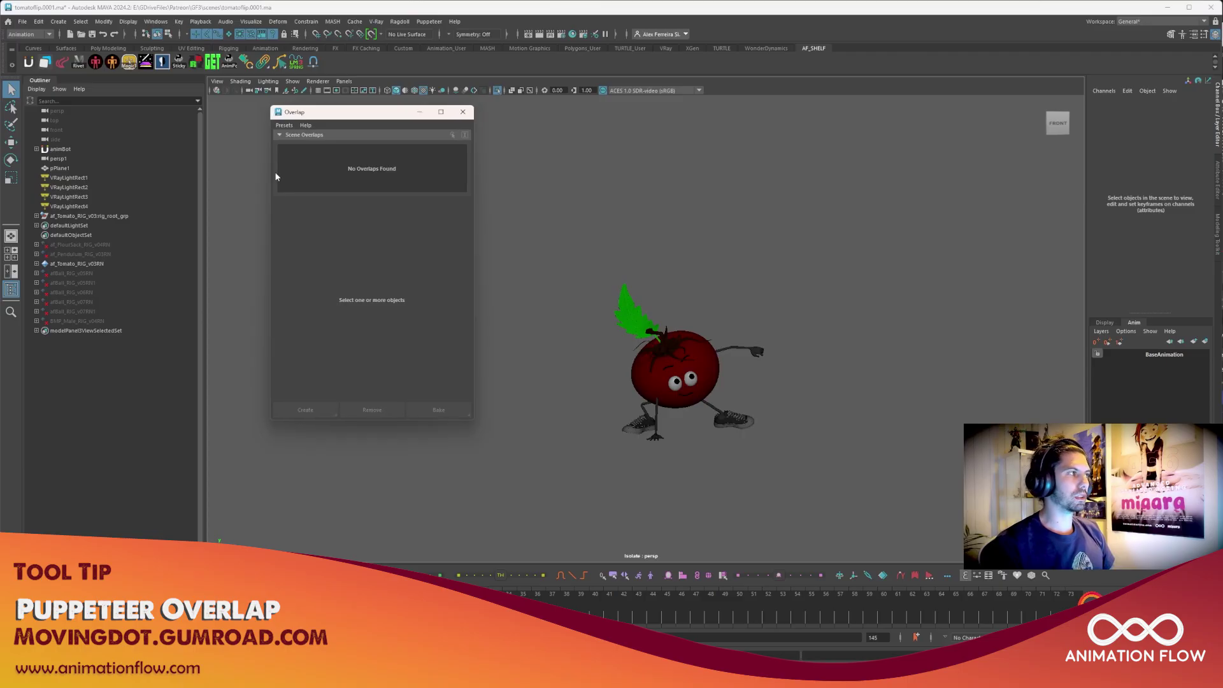
left_click(284, 125)
left_click(306, 124)
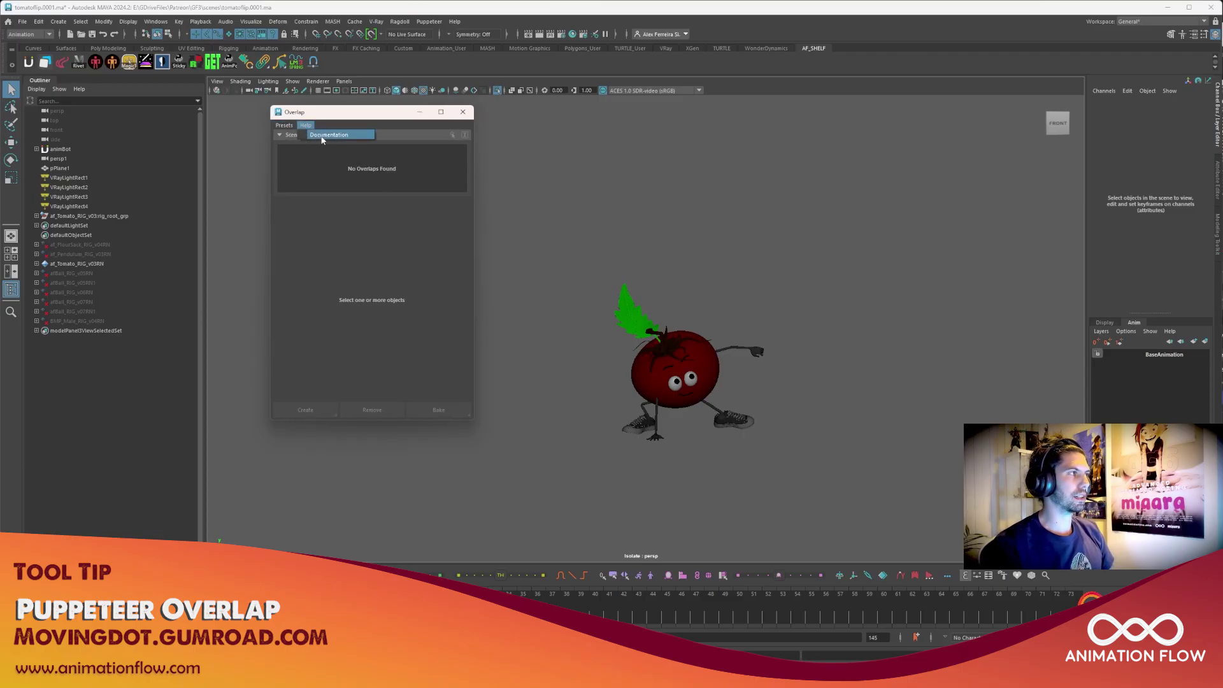
left_click(306, 125)
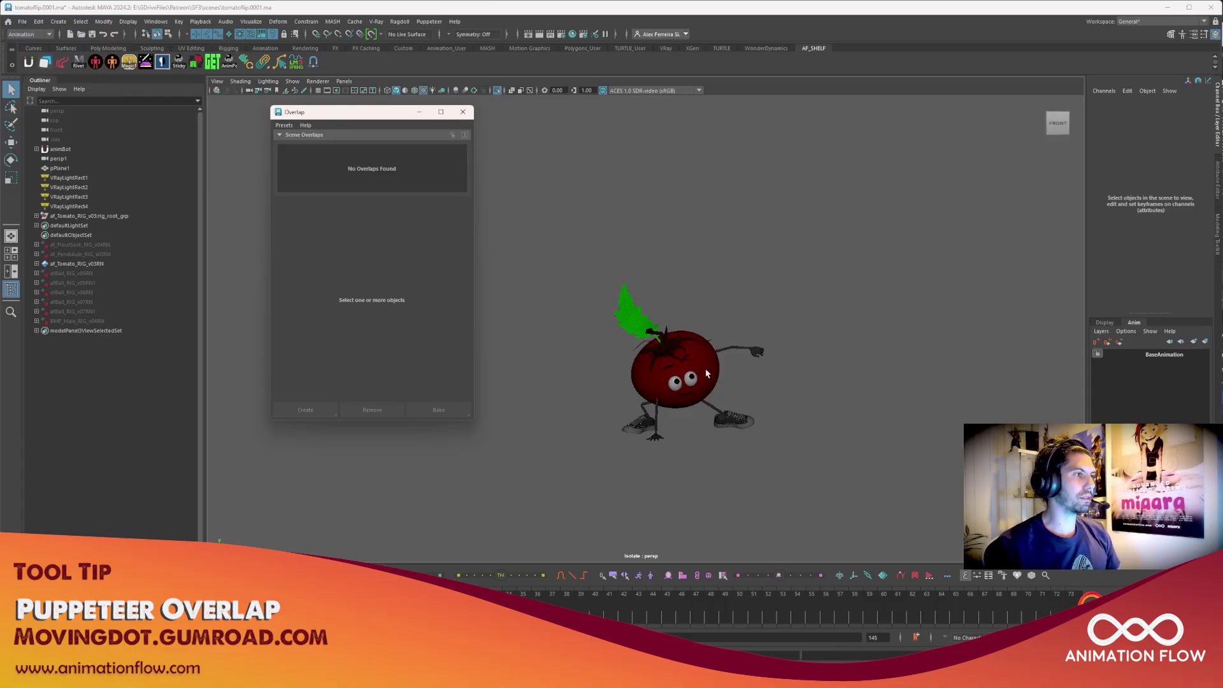
Step: Play back the animation to review the tomato's movement before any overlap is added, and stop it
key("alt+v")
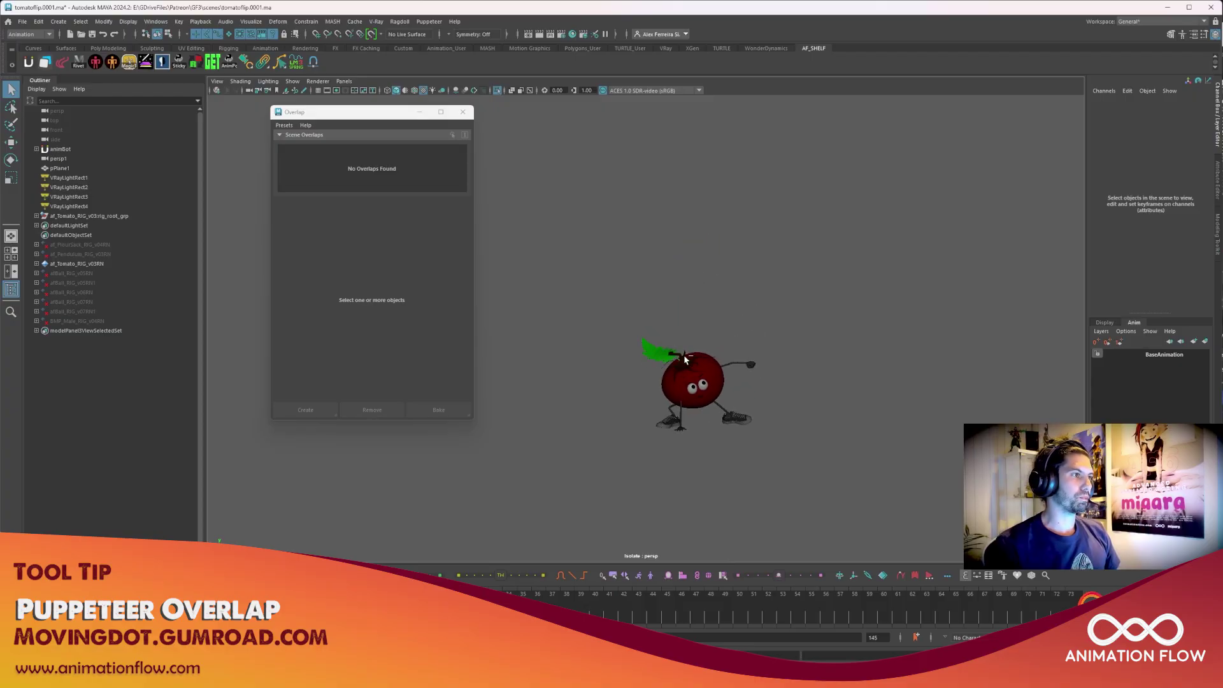
key("Escape")
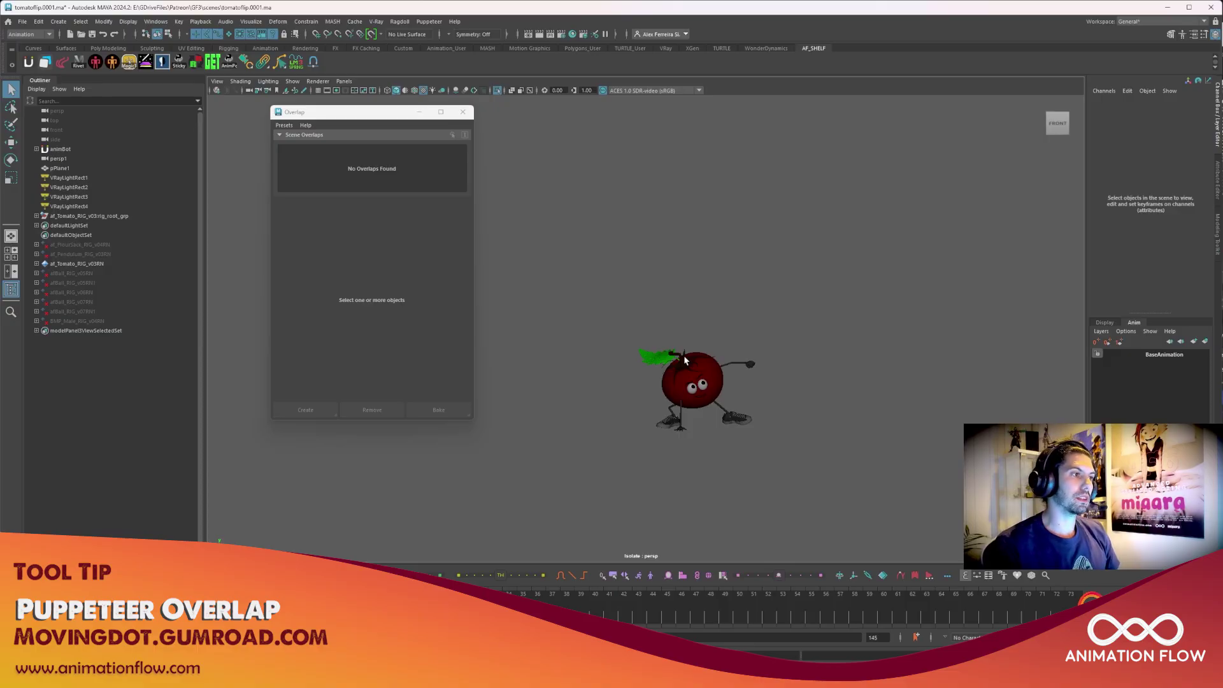
Step: Show the rig controls, select the base control of the Sepal_02 FK chain, and hide the controls again
right_click_drag(684, 359, 876, 468, "alt")
key("alt+1")
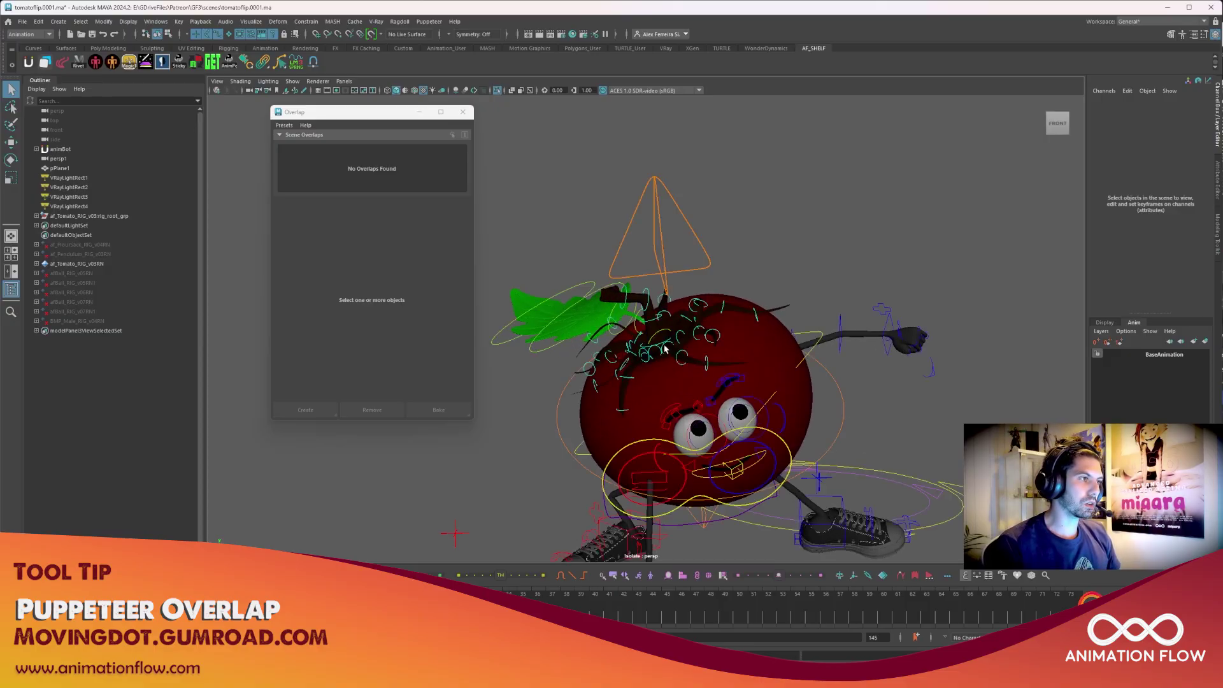
left_click(664, 348)
key("alt+1")
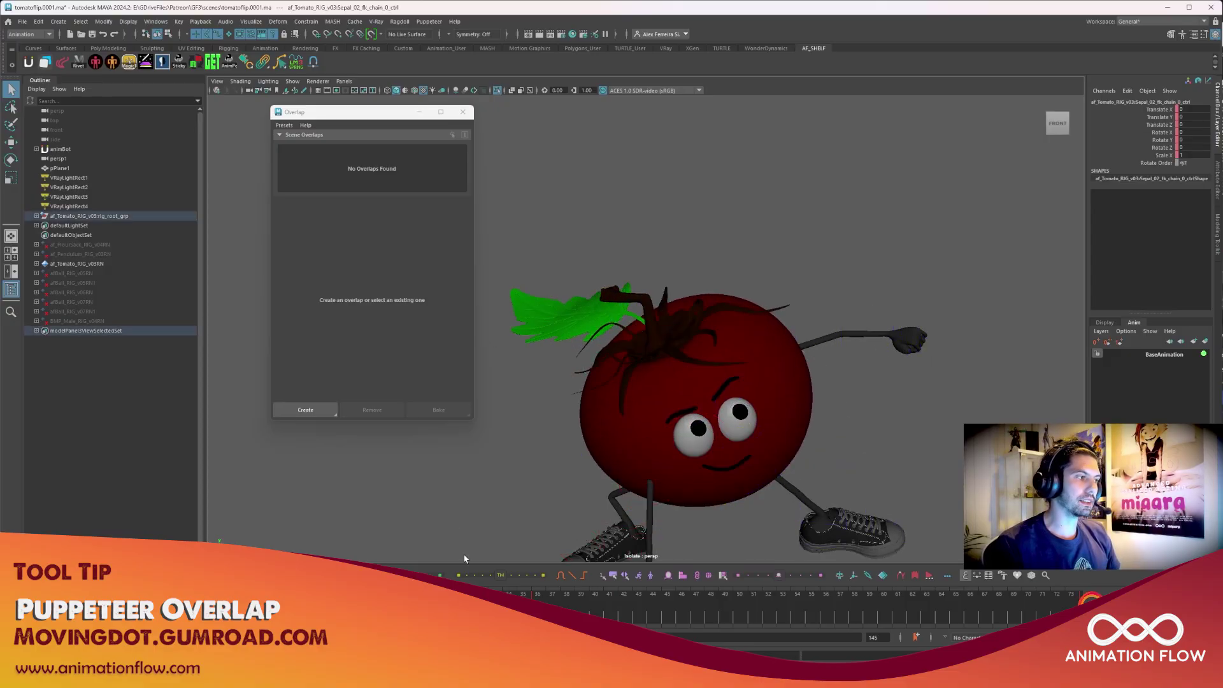
Step: Replay the animation with the rig controls hidden and stop it at frame 44
scroll(877, 337, "down", 5)
key("alt+v")
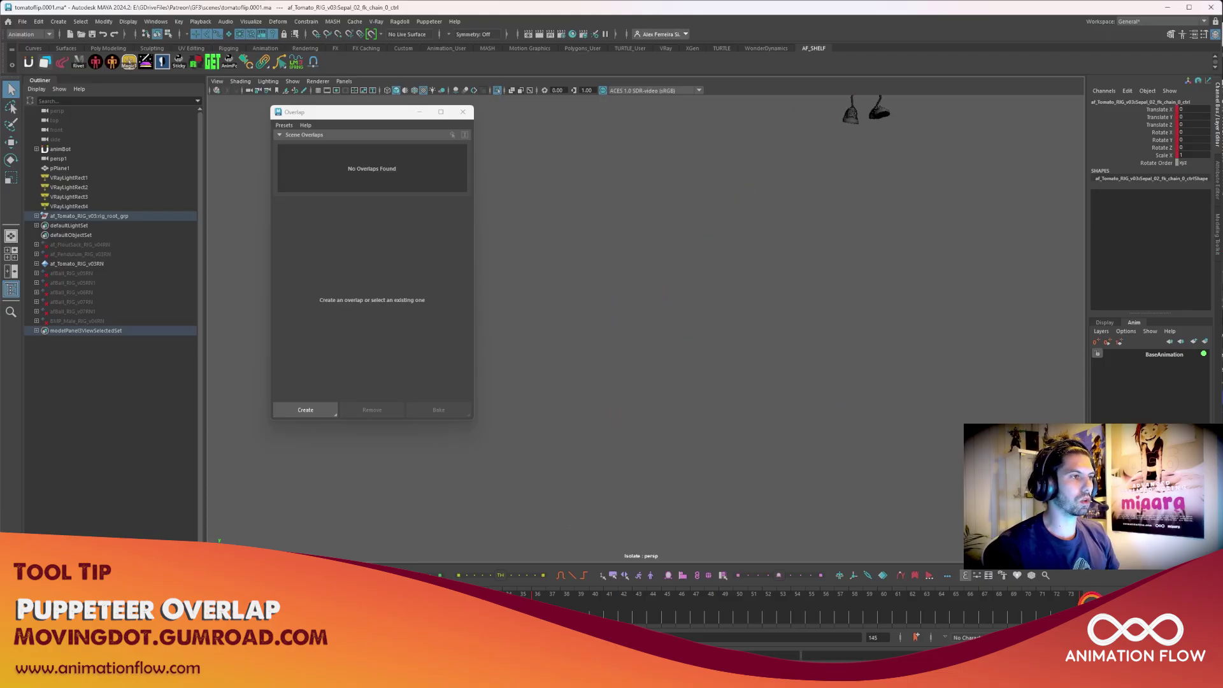
key("Escape")
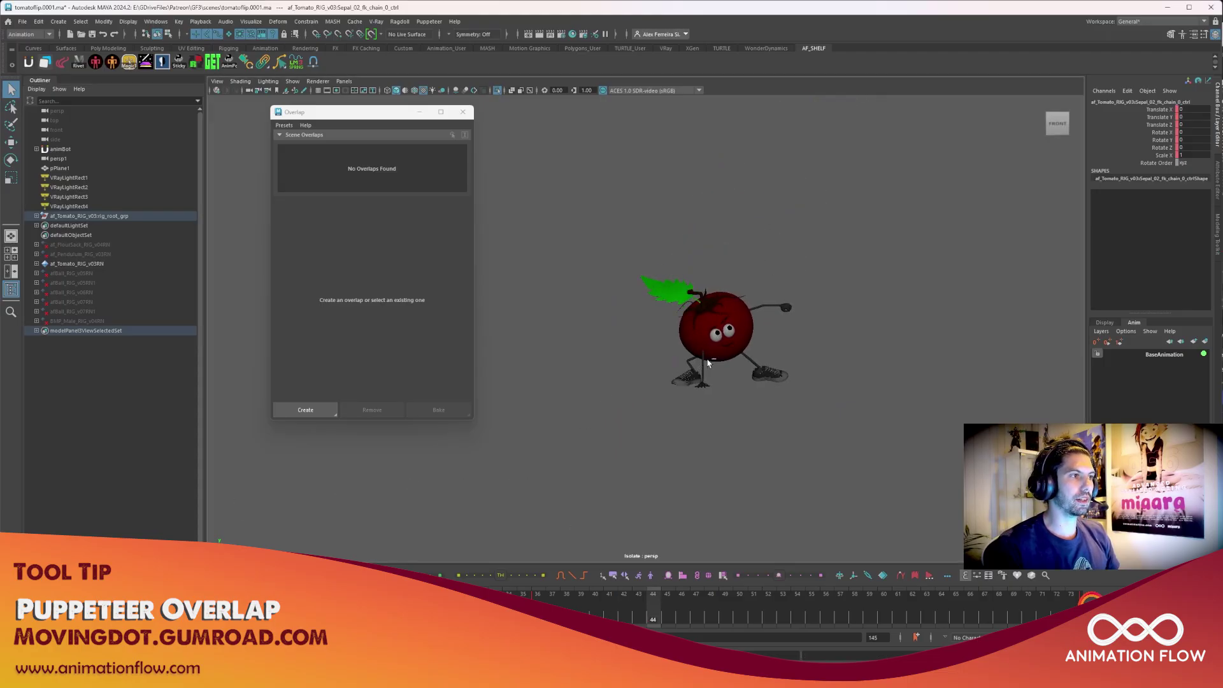
left_click_drag(733, 347, 733, 339, "alt")
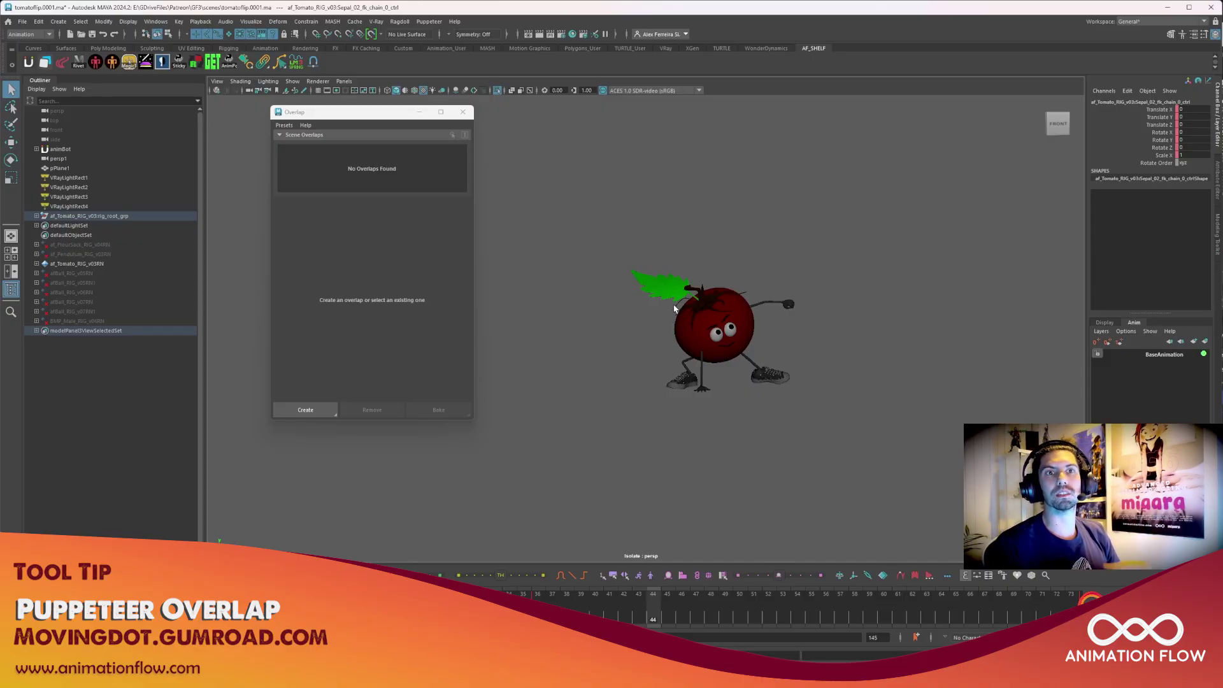
Step: Show the rig controls and select the Sepal_02 FK chain controls from base to tip
key("alt+1")
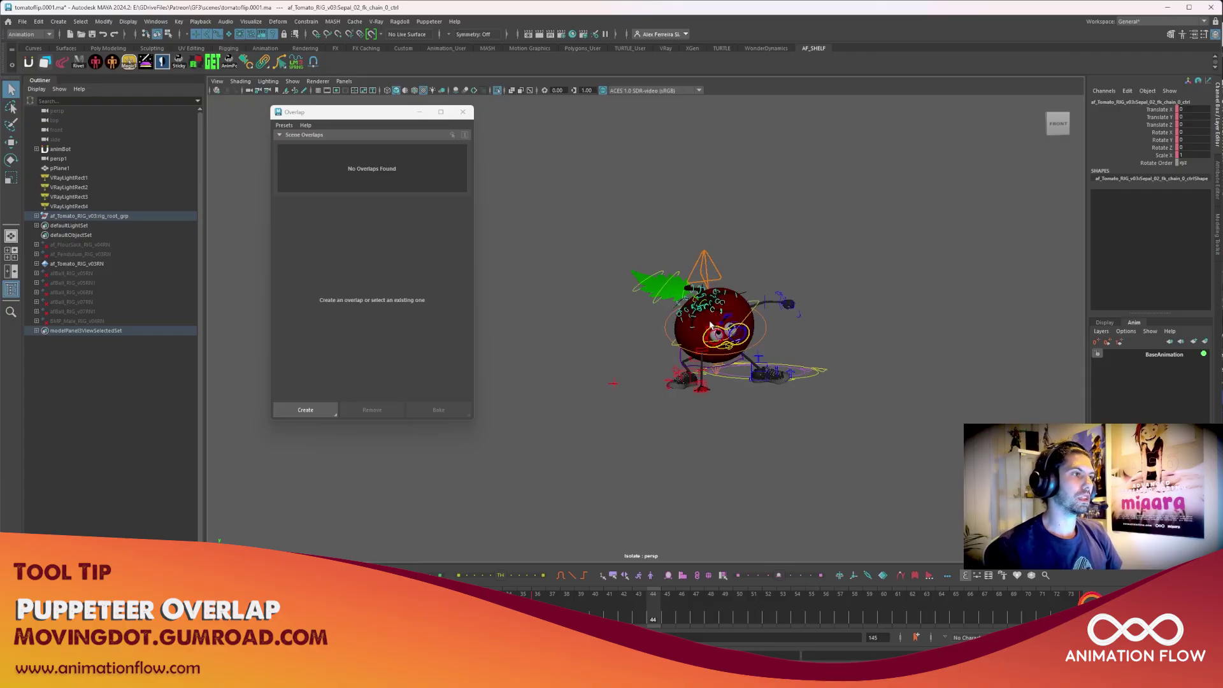
left_click_drag(674, 309, 713, 331, "alt")
right_click_drag(713, 331, 669, 312, "alt")
scroll(669, 312, "down", 2)
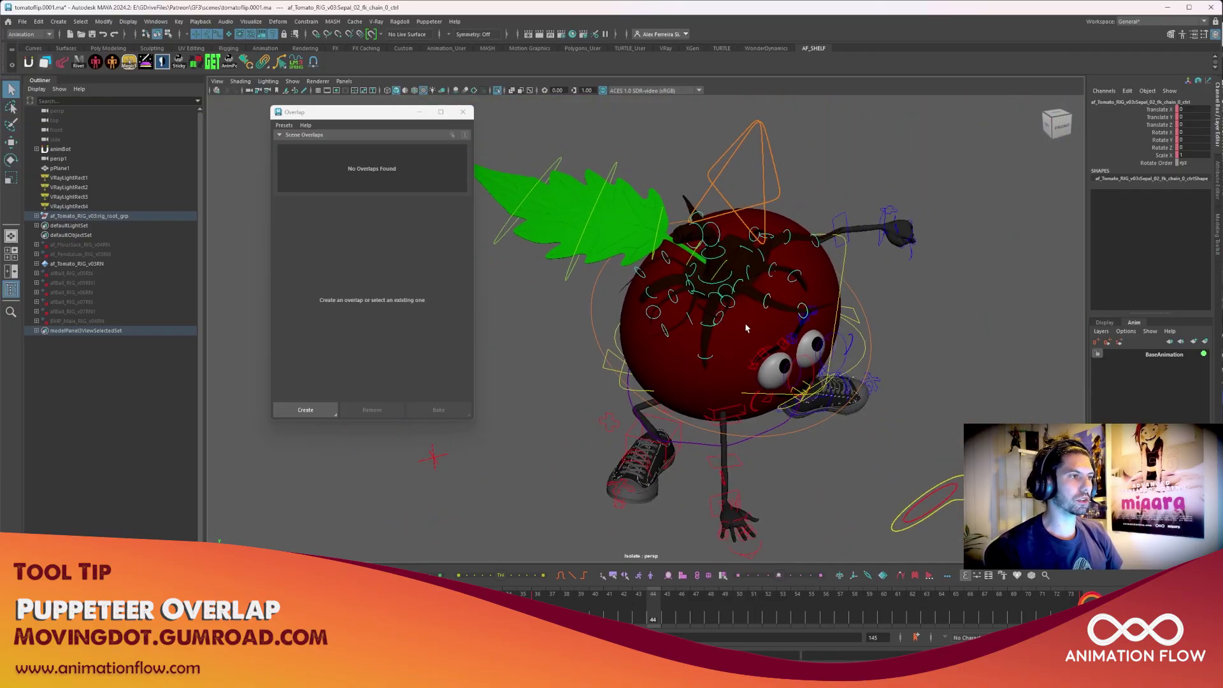
left_click(601, 362)
left_click(737, 286)
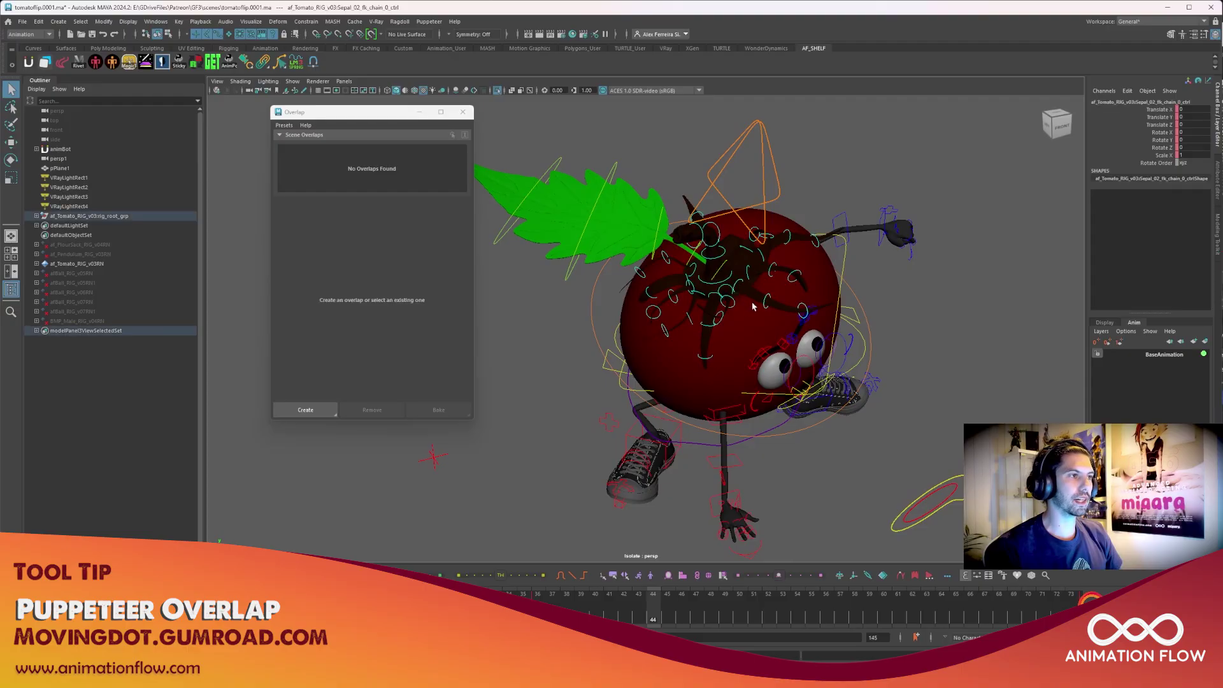
left_click(764, 306)
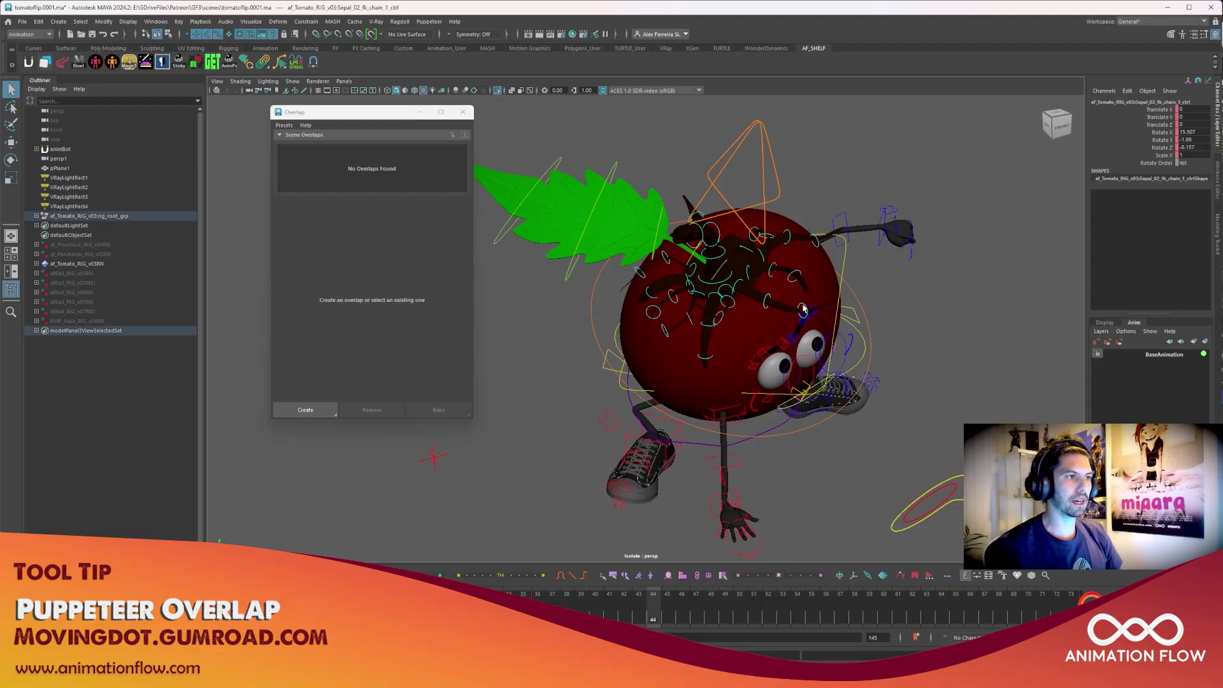
left_click(802, 310)
Step: Create an overlap on the Sepal_02 FK chain, picking controls 0, 1 and 2 in order from the base
left_click(737, 286)
left_click_drag(737, 286, 728, 319, "alt")
scroll(768, 288, "up", 5)
scroll(727, 319, "down", 4)
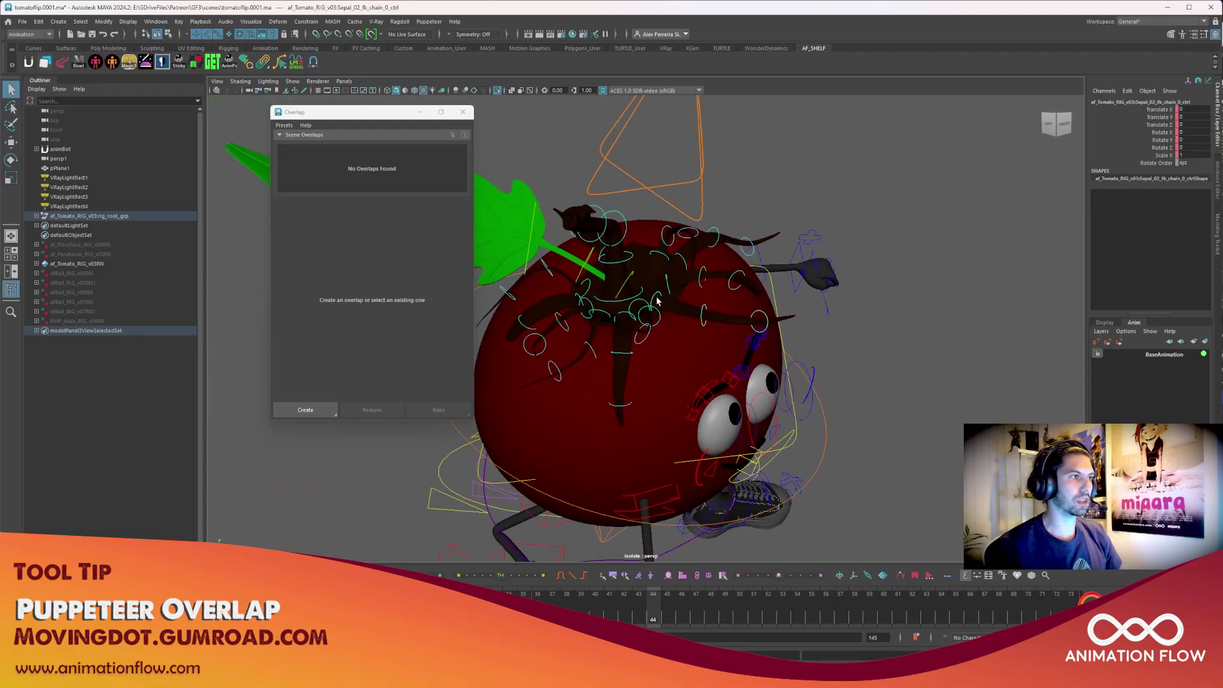
left_click(713, 315)
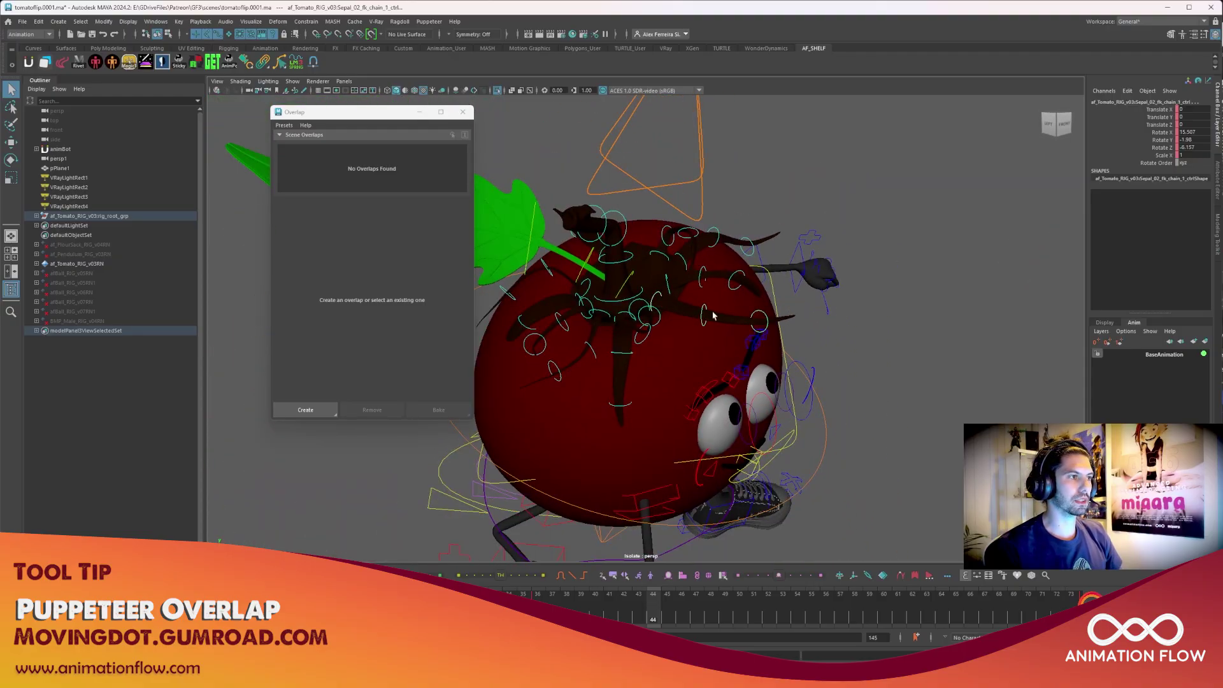
left_click(763, 316)
left_click(309, 410)
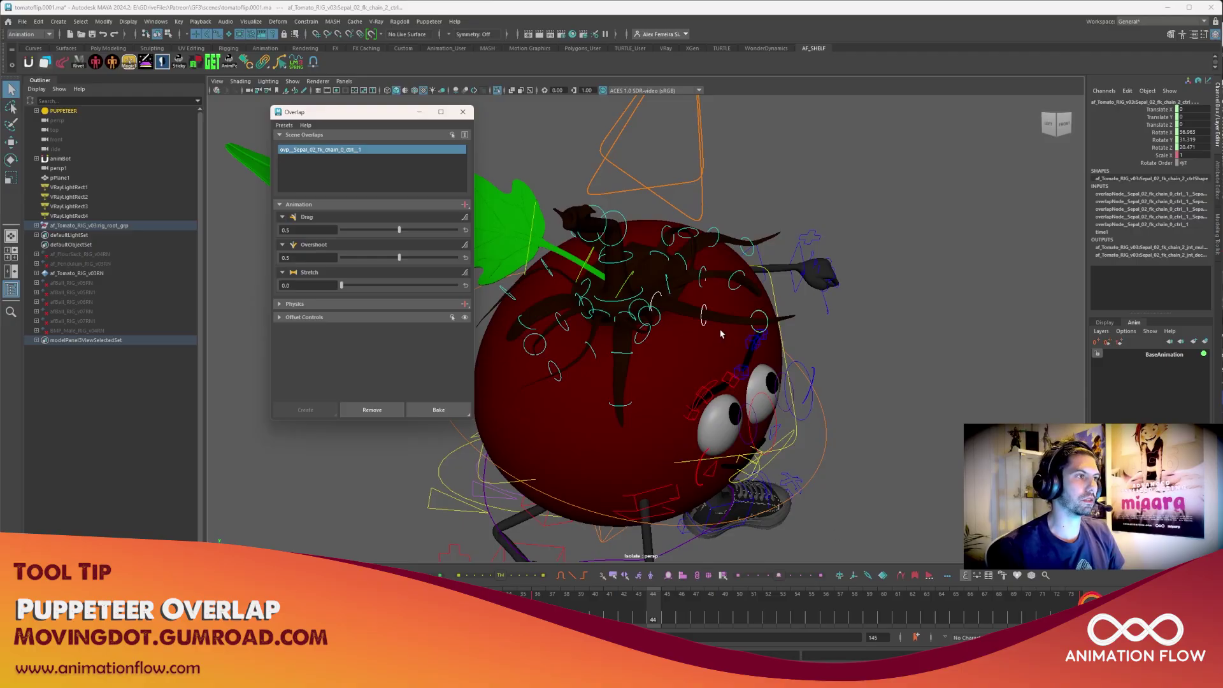
Step: Create an overlap on the Sepal_07 FK chain from its selected controls
left_click_drag(722, 334, 652, 341, "alt")
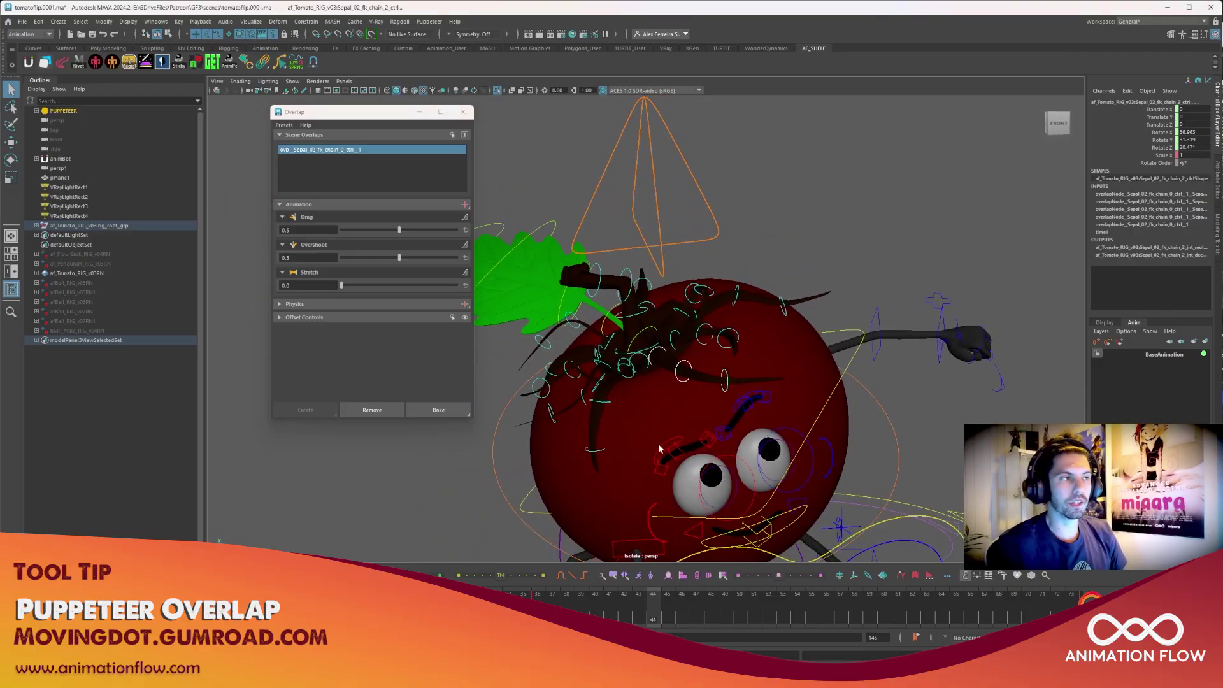
left_click_drag(677, 452, 706, 386, "alt")
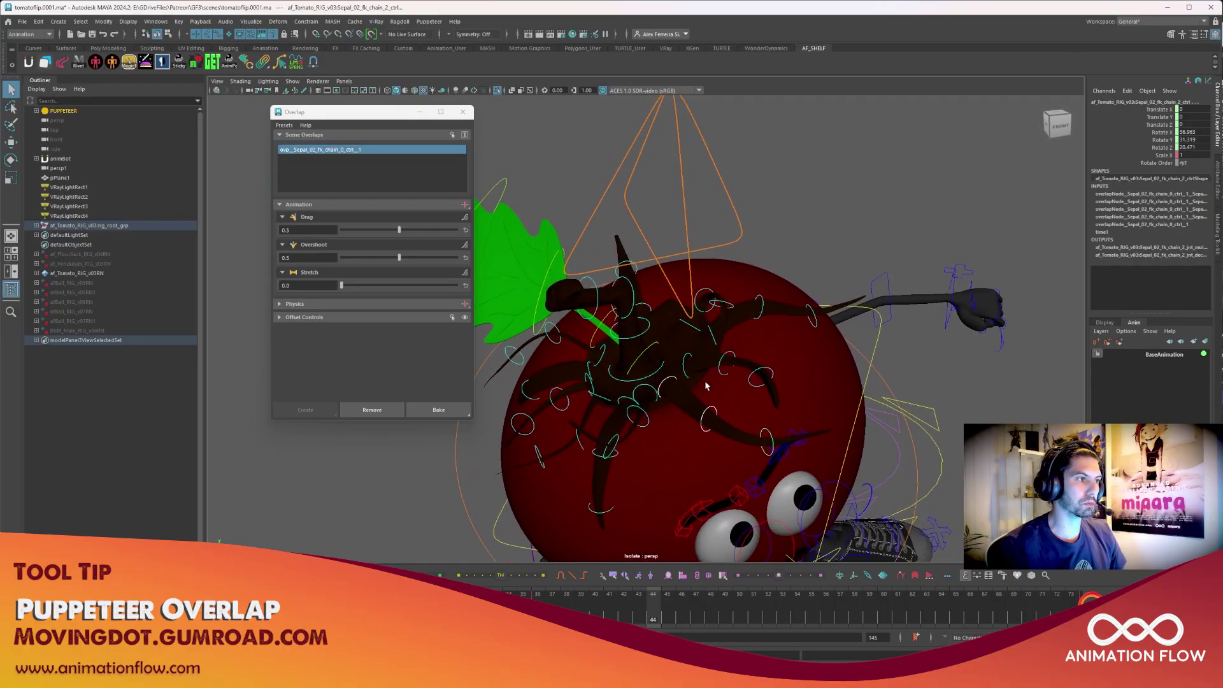
left_click(720, 376)
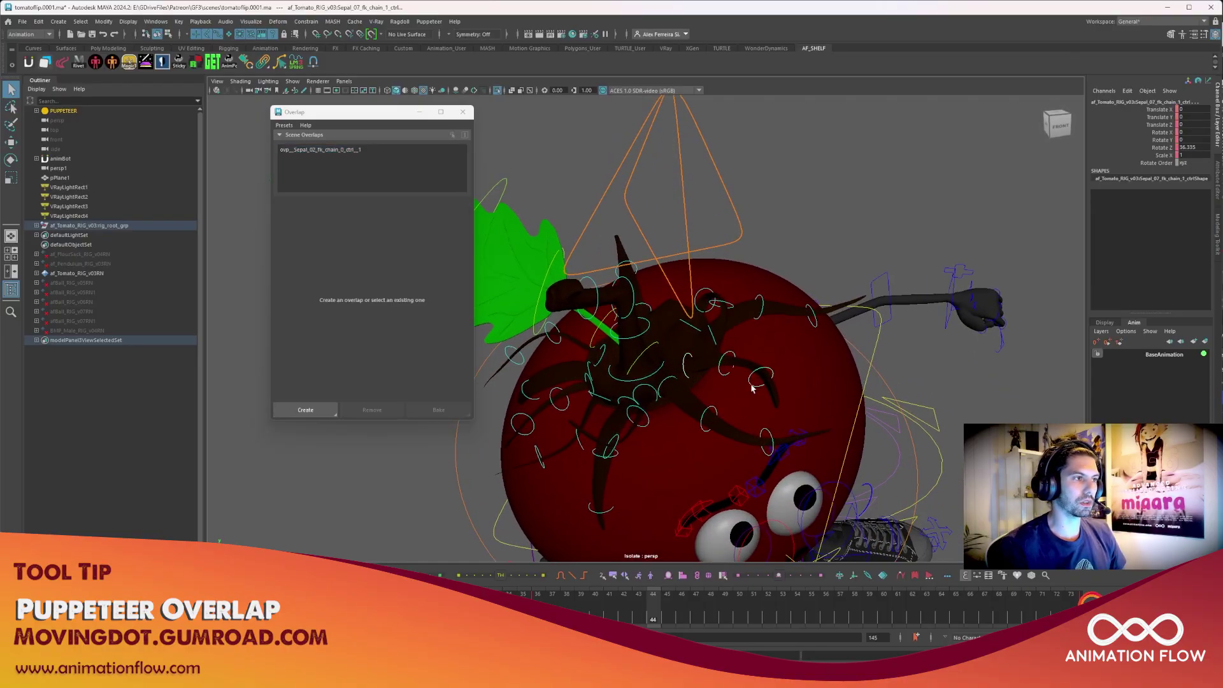
left_click(688, 359)
left_click(306, 409)
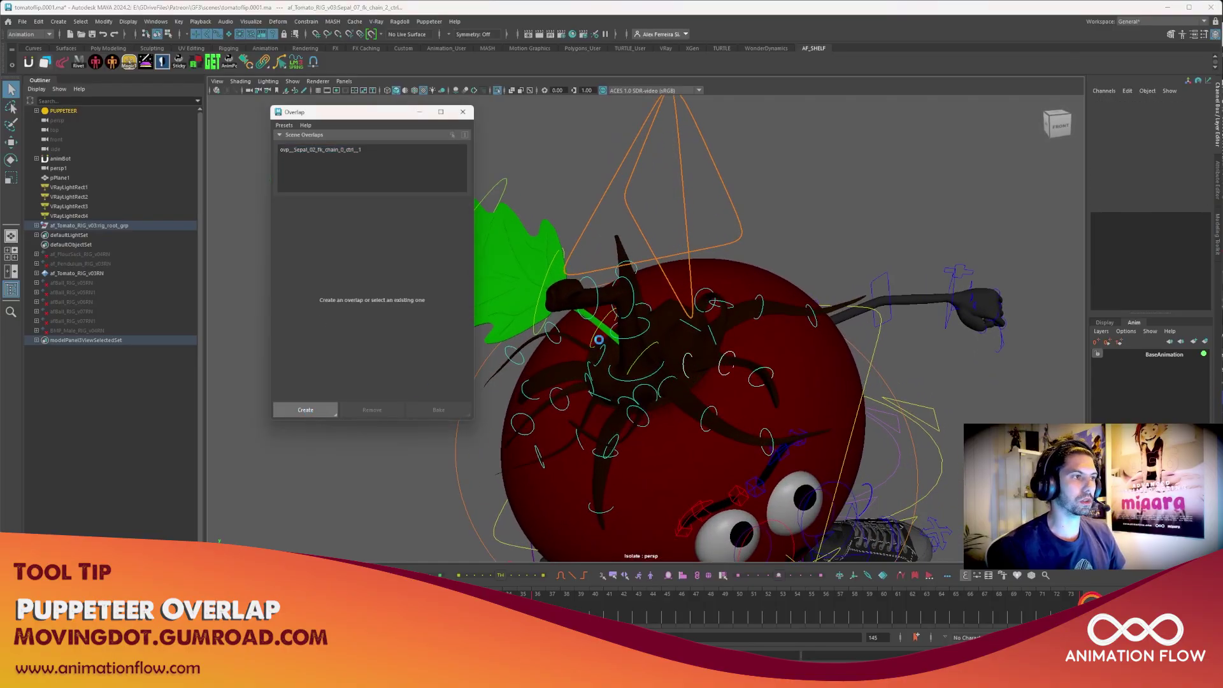
Step: Create an overlap on the Sepal_08 FK chain from its selected controls
left_click_drag(700, 366, 739, 360, "alt")
scroll(739, 358, "up", 2)
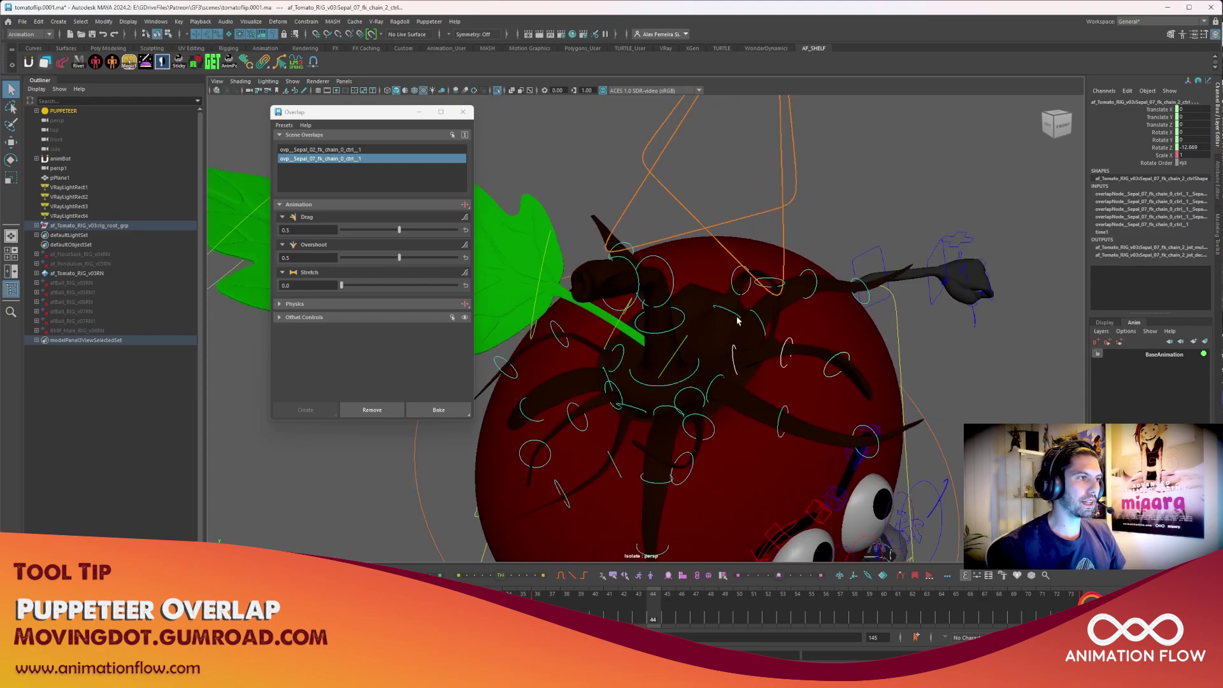
left_click(737, 316)
left_click(744, 292, "shift")
left_click(747, 279, "shift")
left_click_drag(761, 309, 723, 327, "alt")
left_click(300, 409)
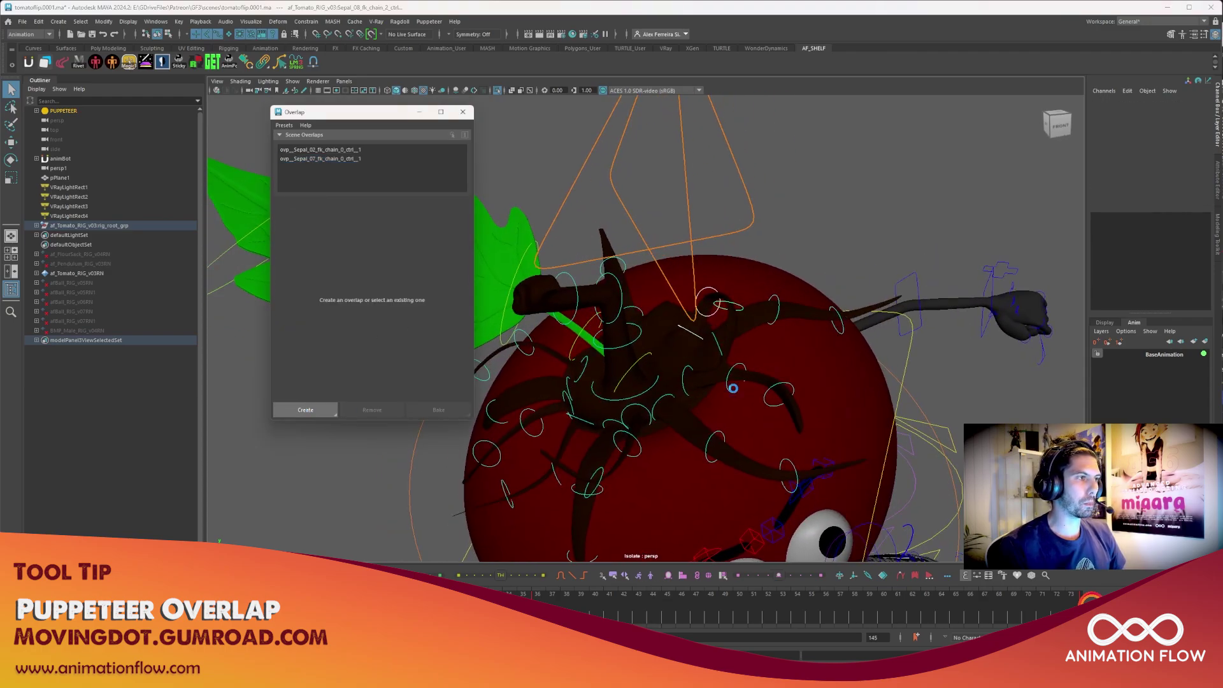
Step: Create overlaps on the FK chains of Sepal_03 and the remaining sepals, and select all the scene overlaps
left_click(720, 347)
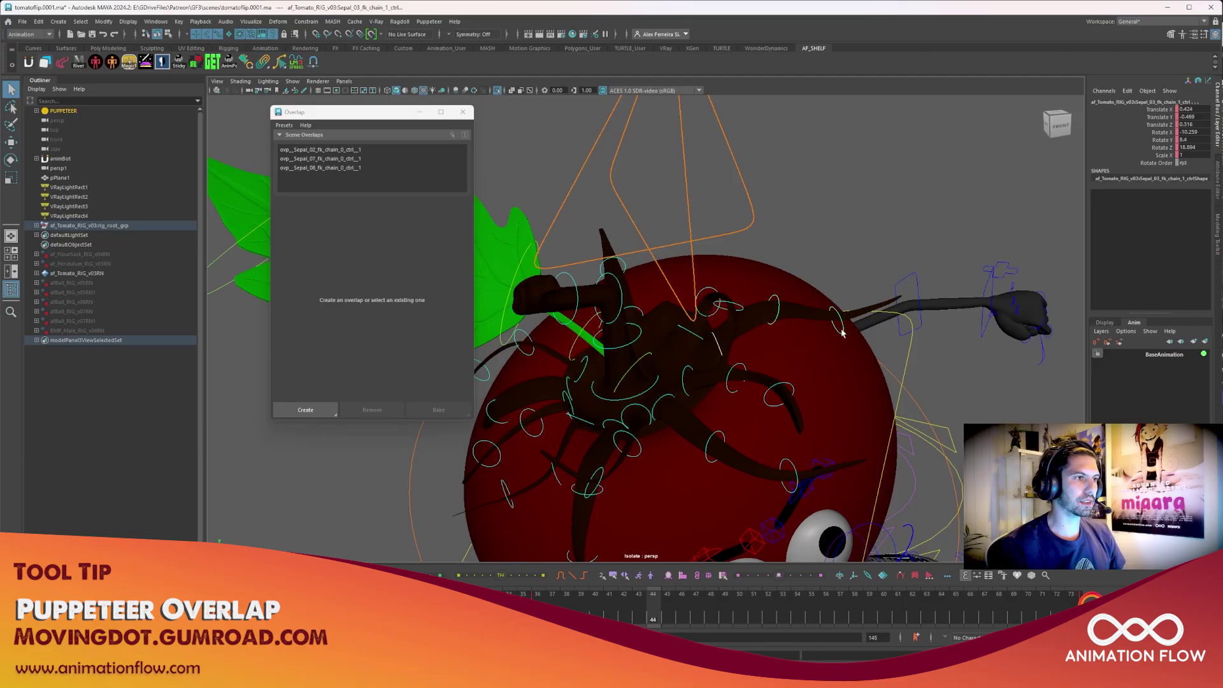
left_click(306, 410)
left_click_drag(711, 357, 754, 346, "alt")
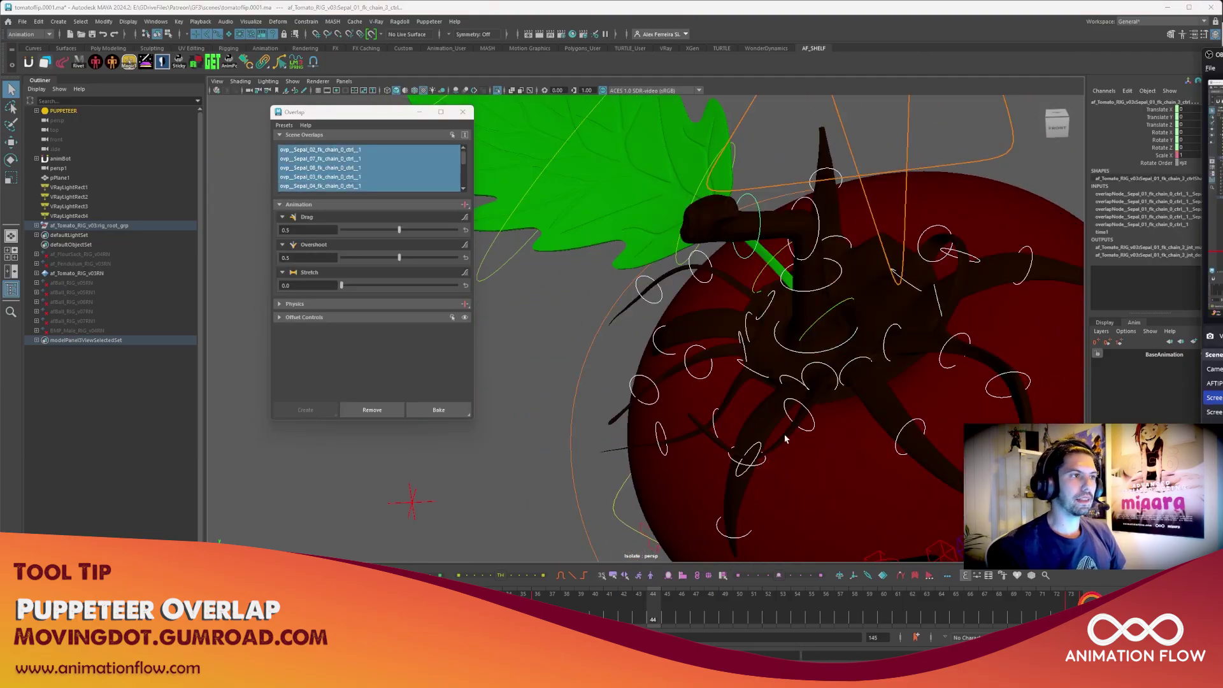
left_click_drag(864, 414, 848, 358, "alt")
right_click_drag(848, 358, 767, 357, "alt")
left_click_drag(767, 357, 765, 354, "alt")
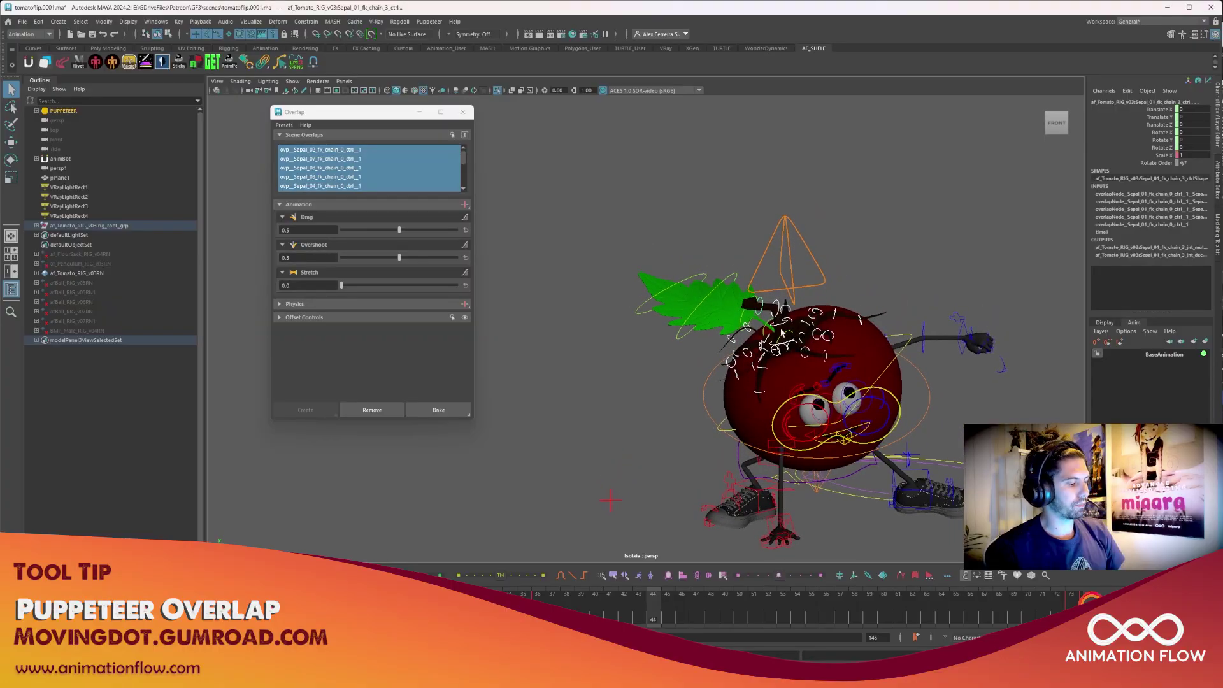
Step: Hide the rig controls in the viewport and inspect the overlap nodes inside the PUPPETEER group in the Outliner
key("alt+1")
mouse_move(465, 161)
left_mouse_down()
mouse_move(469, 181)
mouse_move(472, 164)
left_mouse_up()
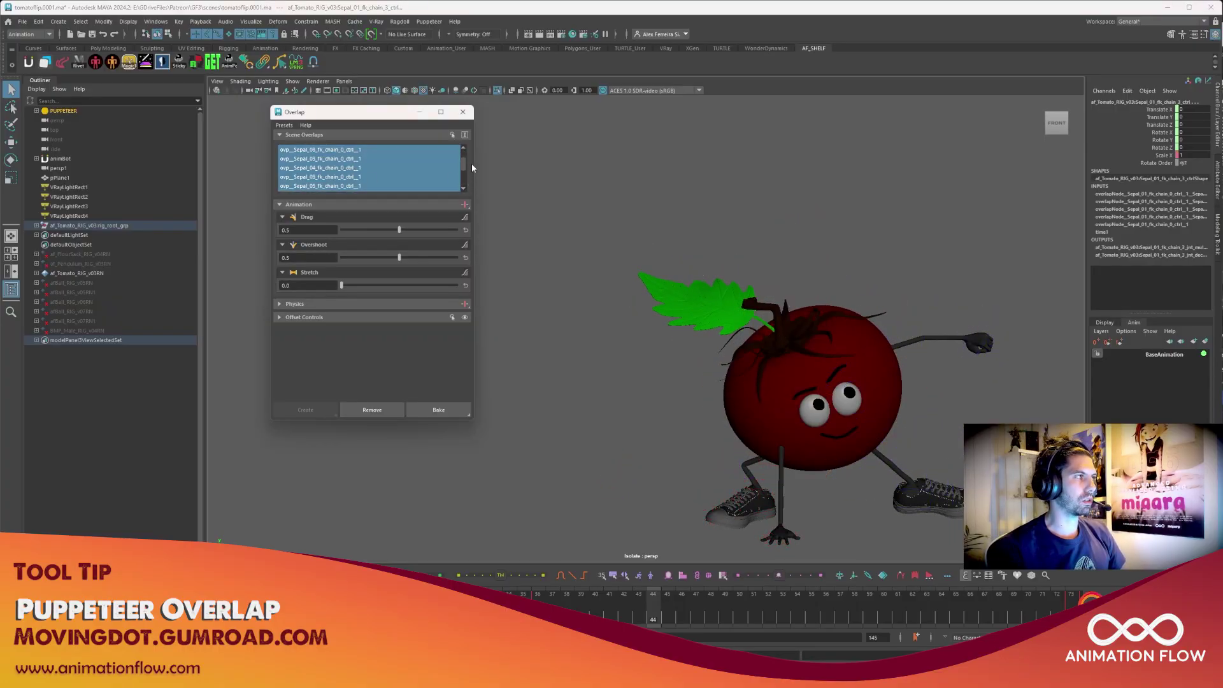
left_click(37, 111)
left_click(42, 121)
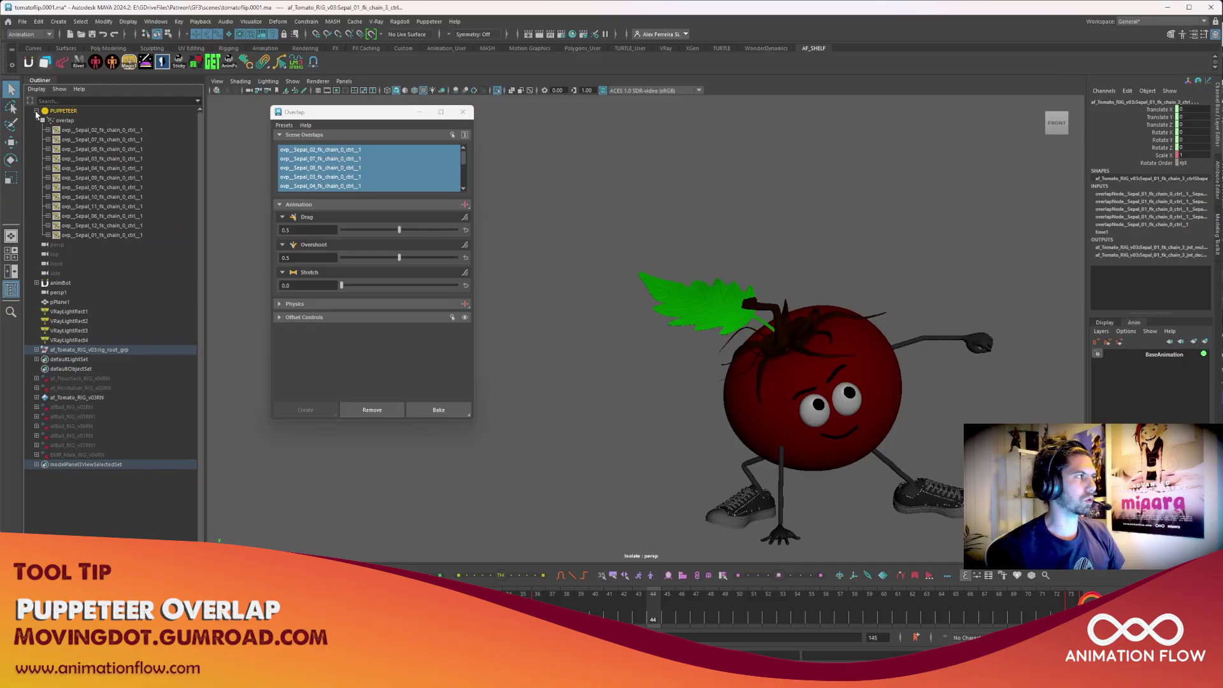
left_click(36, 111)
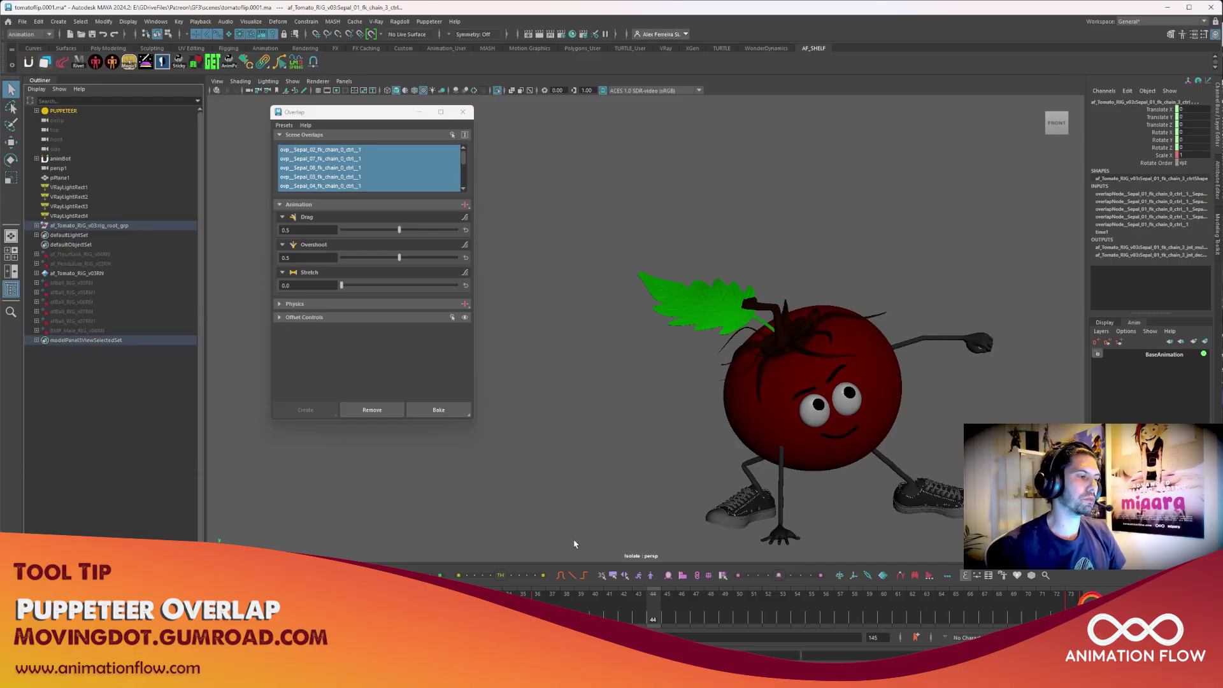
Step: Play the animation and raise the selected overlaps' Drag to 0.85, Overshoot to 0.94 and Stretch to 0.79
key("alt+shift+v")
key("alt+v")
right_click_drag(822, 395, 745, 401, "alt")
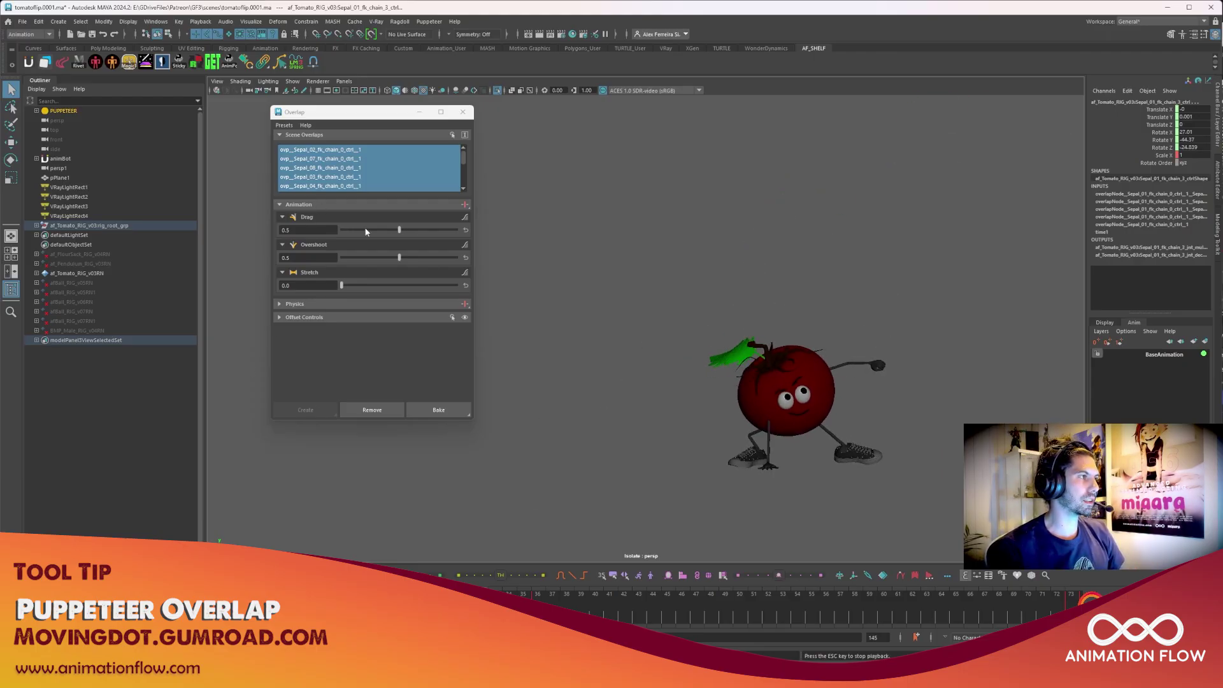
left_click_drag(399, 230, 430, 229)
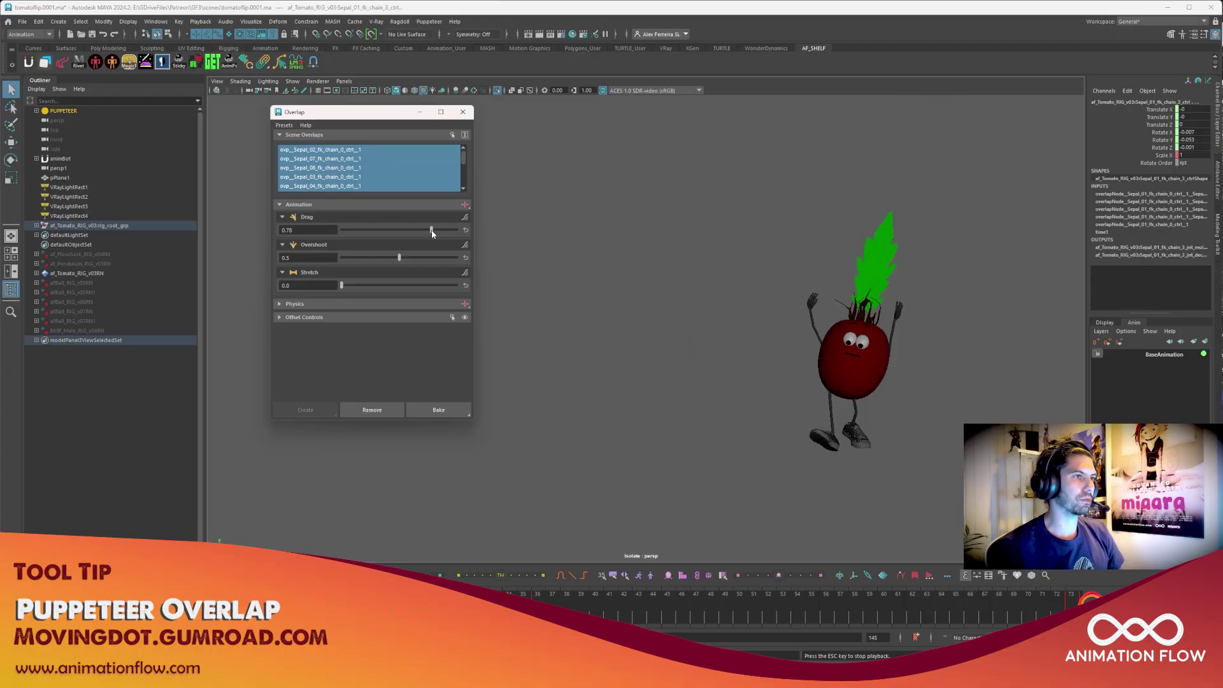
left_click_drag(431, 230, 449, 266)
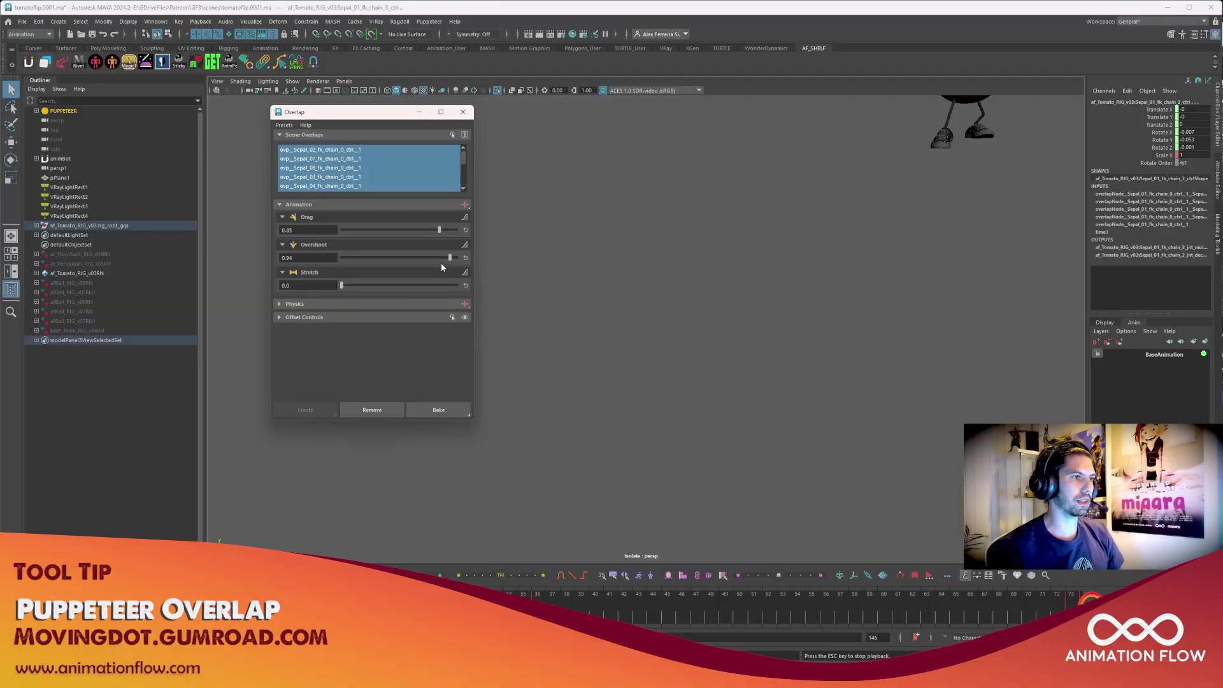
left_click_drag(341, 285, 432, 285)
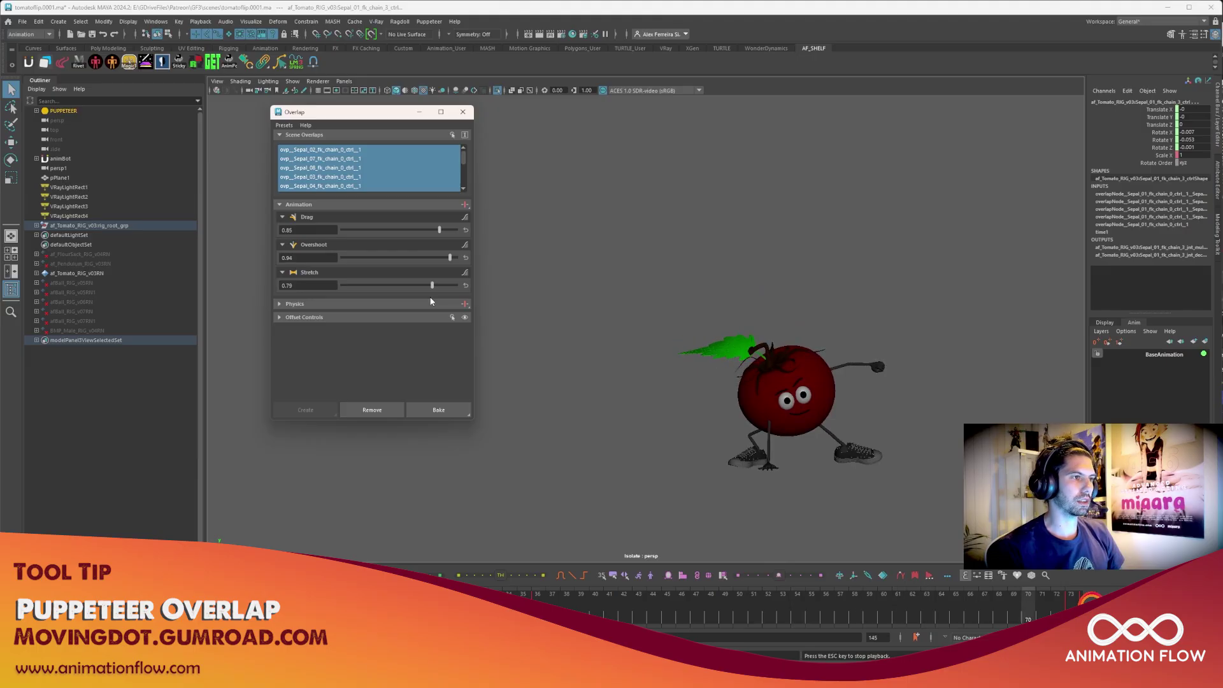
Step: Rebalance the selected overlaps during playback, ending with Drag at 0.64, Overshoot at 0.54 and Stretch at 0.4
left_click(403, 285)
left_click(386, 258)
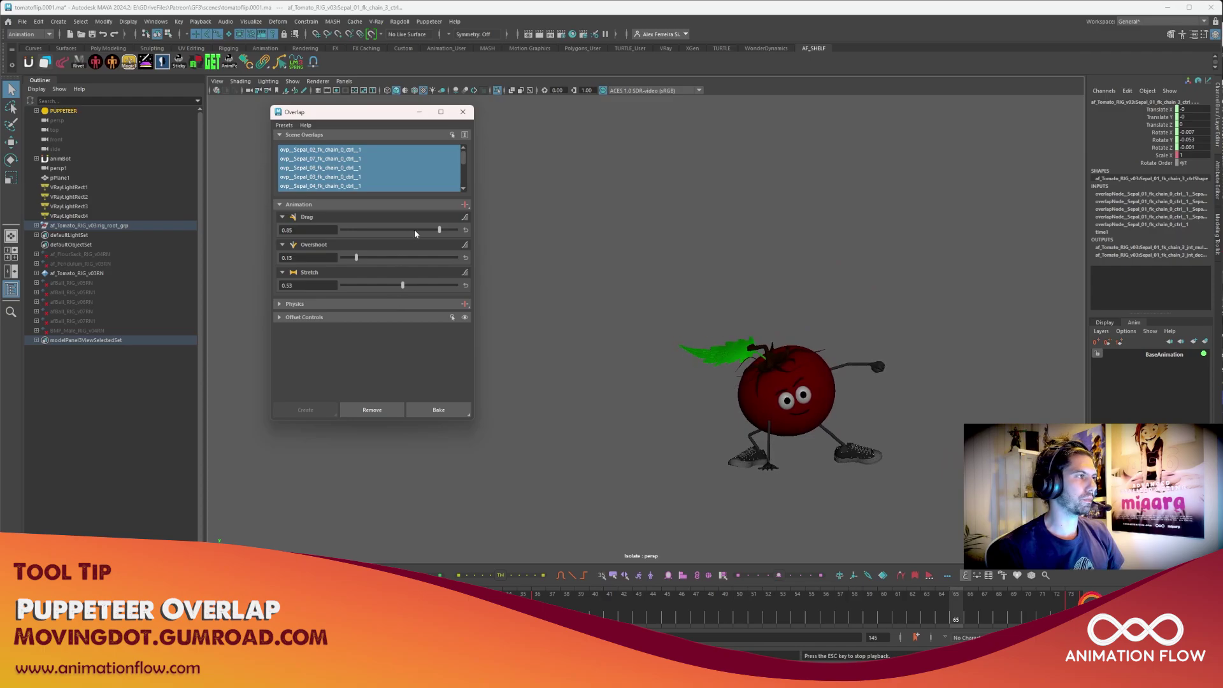
left_click(386, 230)
left_click(366, 258)
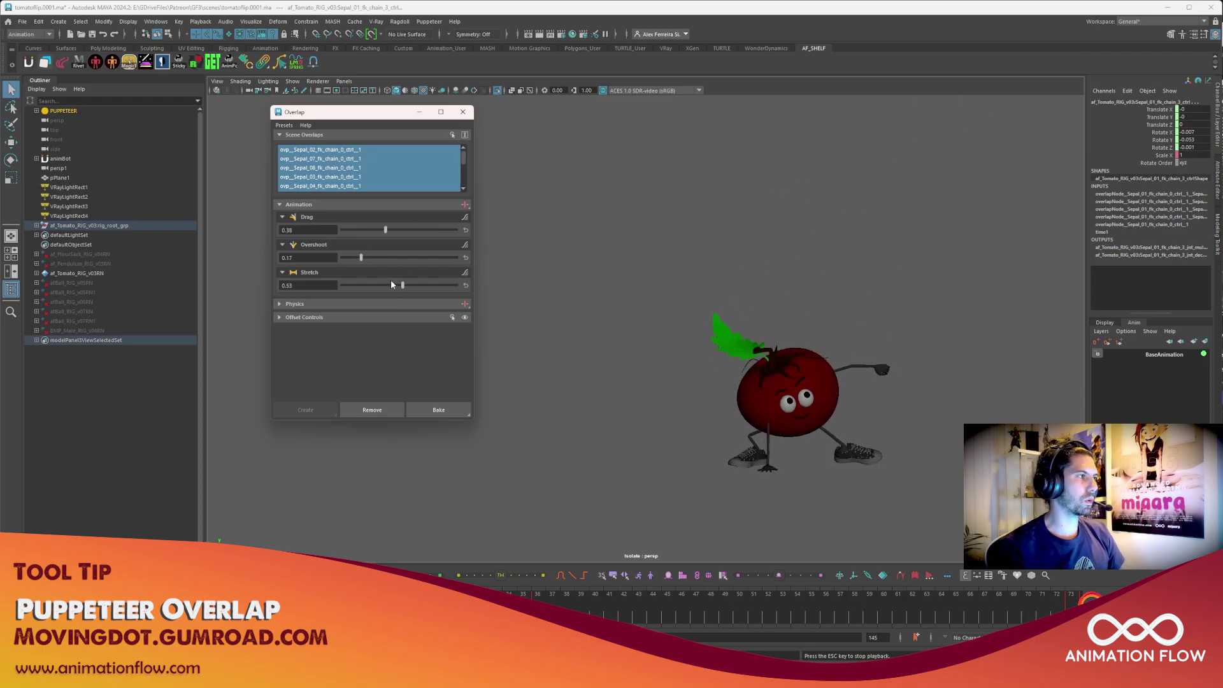
left_click(428, 285)
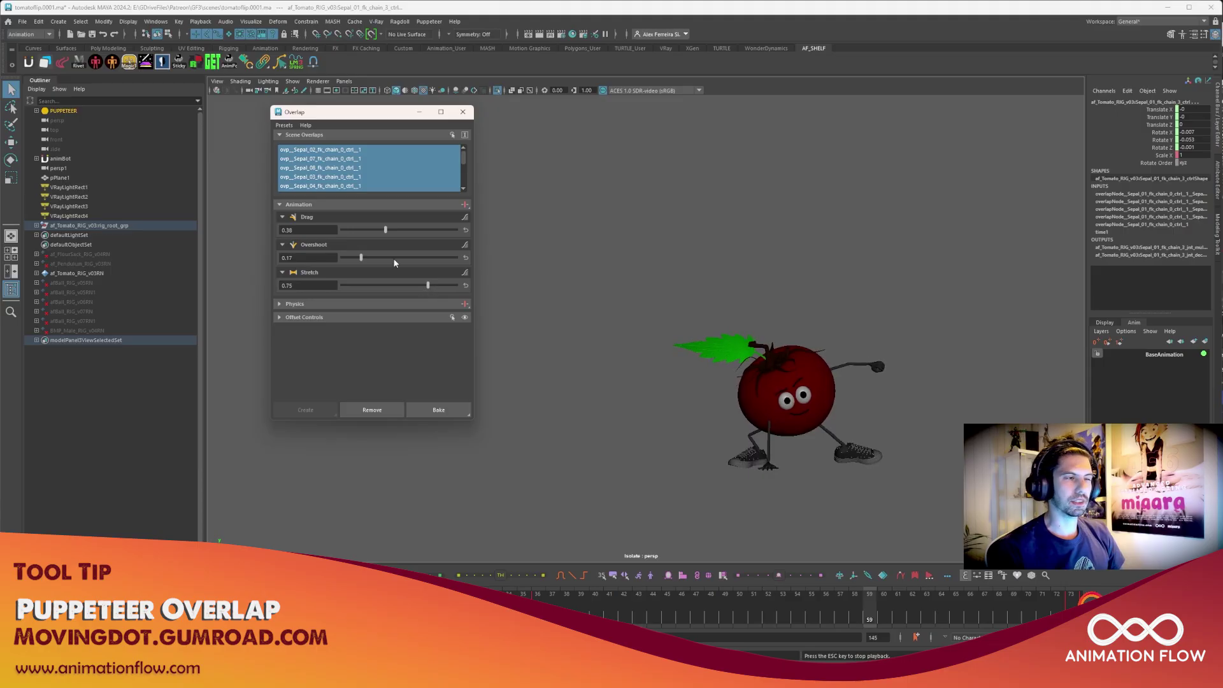
left_click_drag(386, 230, 420, 231)
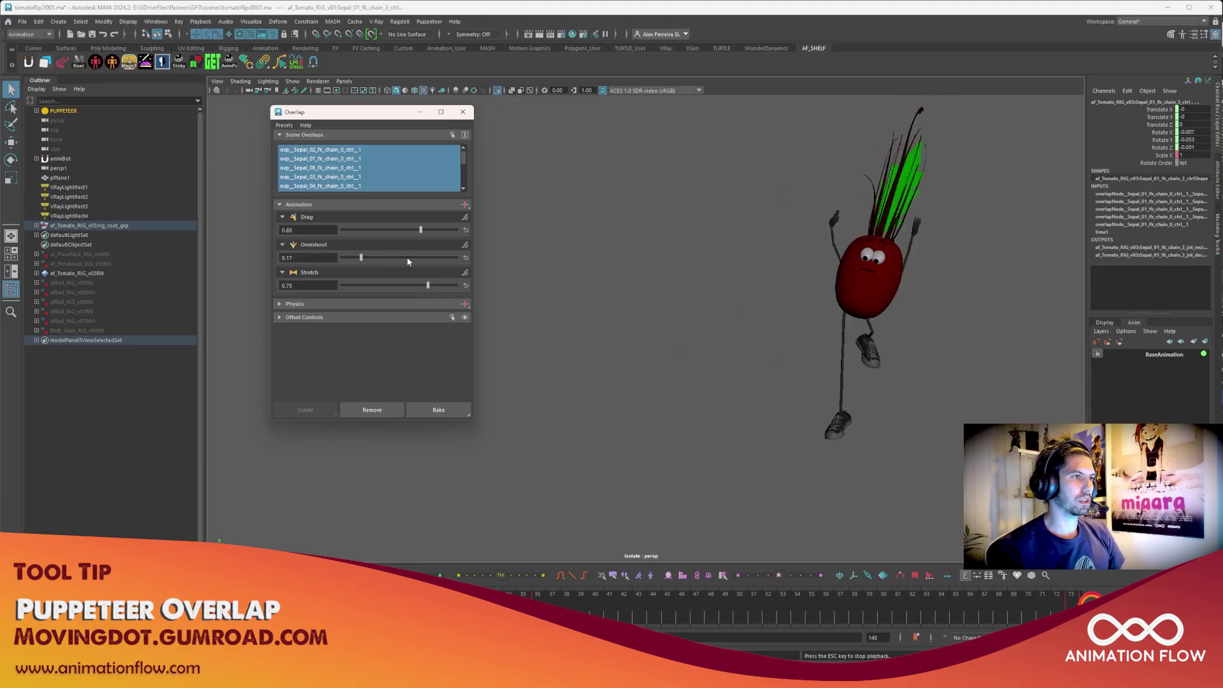
left_click_drag(428, 285, 417, 234)
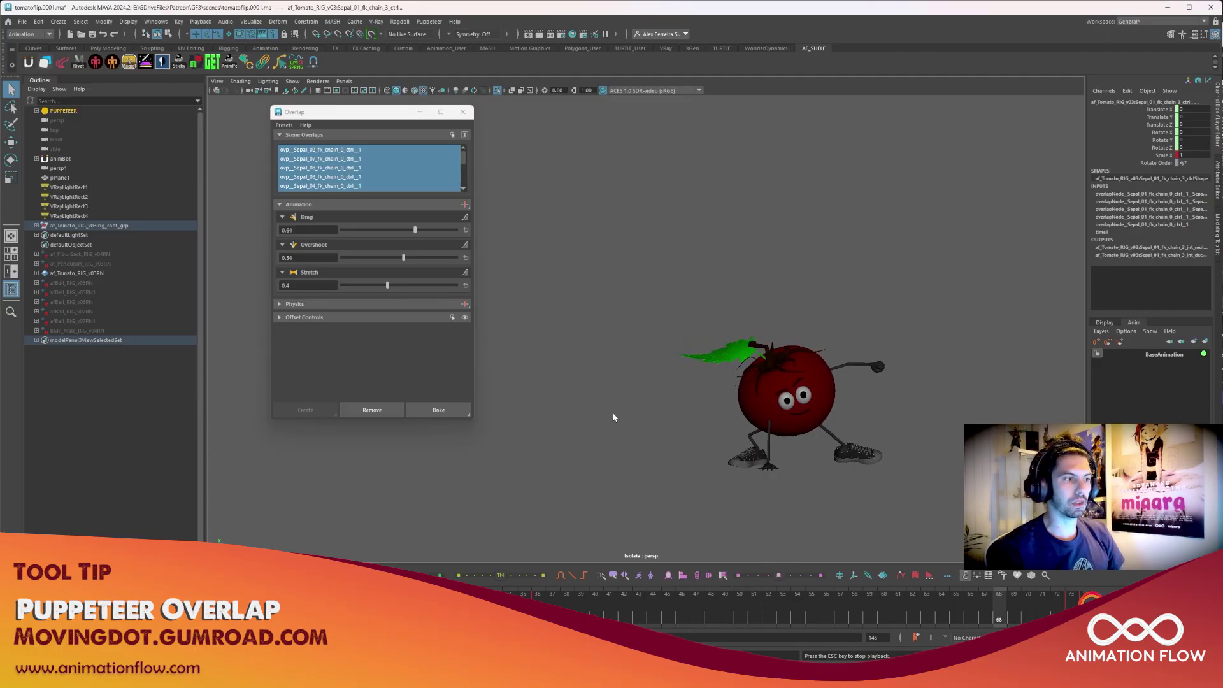
Step: Try keying the overlaps' animation settings over time, with Drag set to 0 at frame 57
left_click(604, 615)
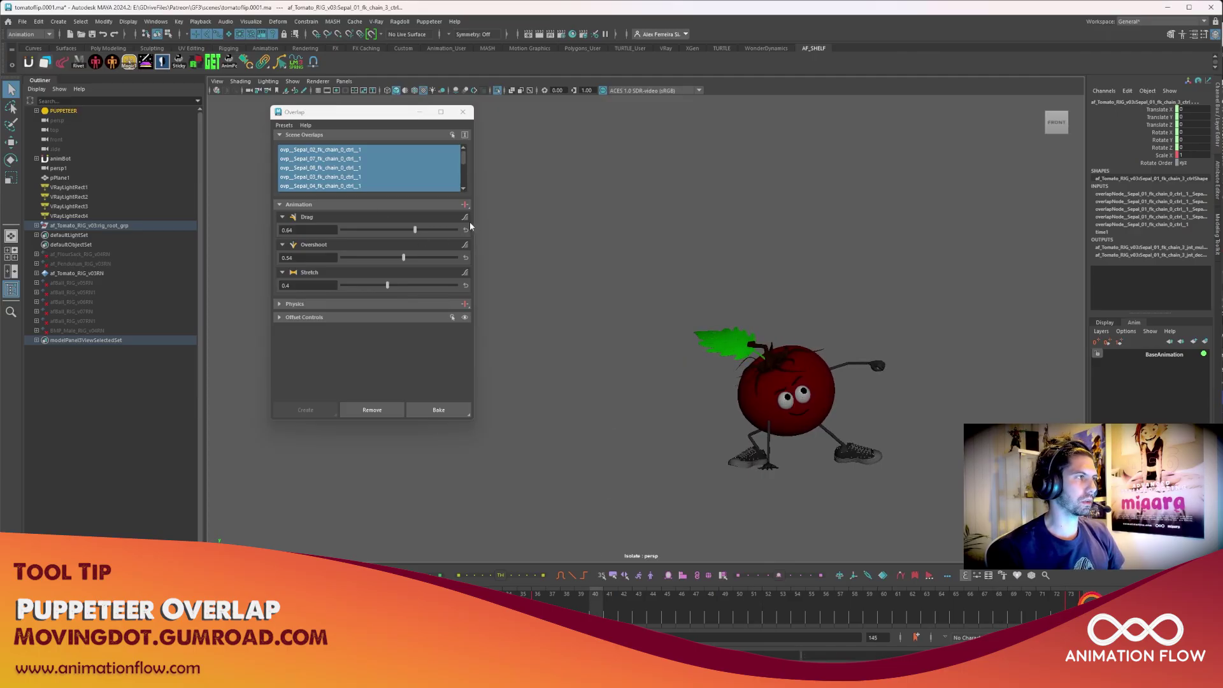
left_click(539, 614)
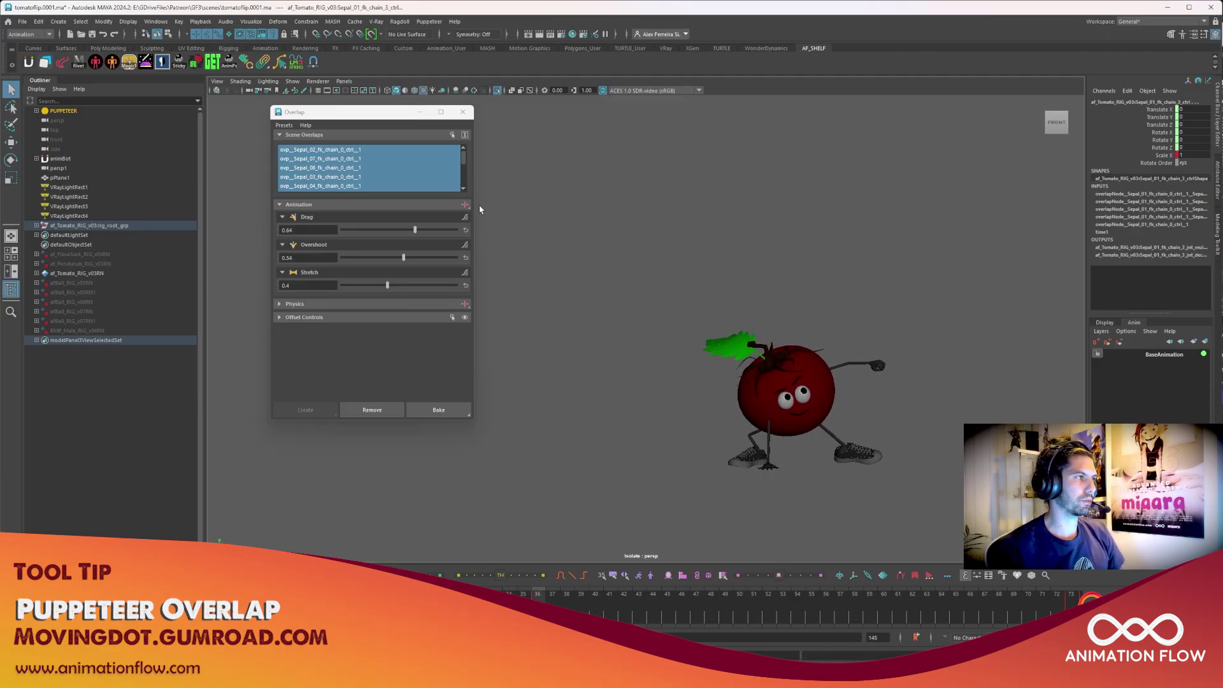
left_click_drag(611, 597, 836, 623)
left_click_drag(414, 230, 310, 237)
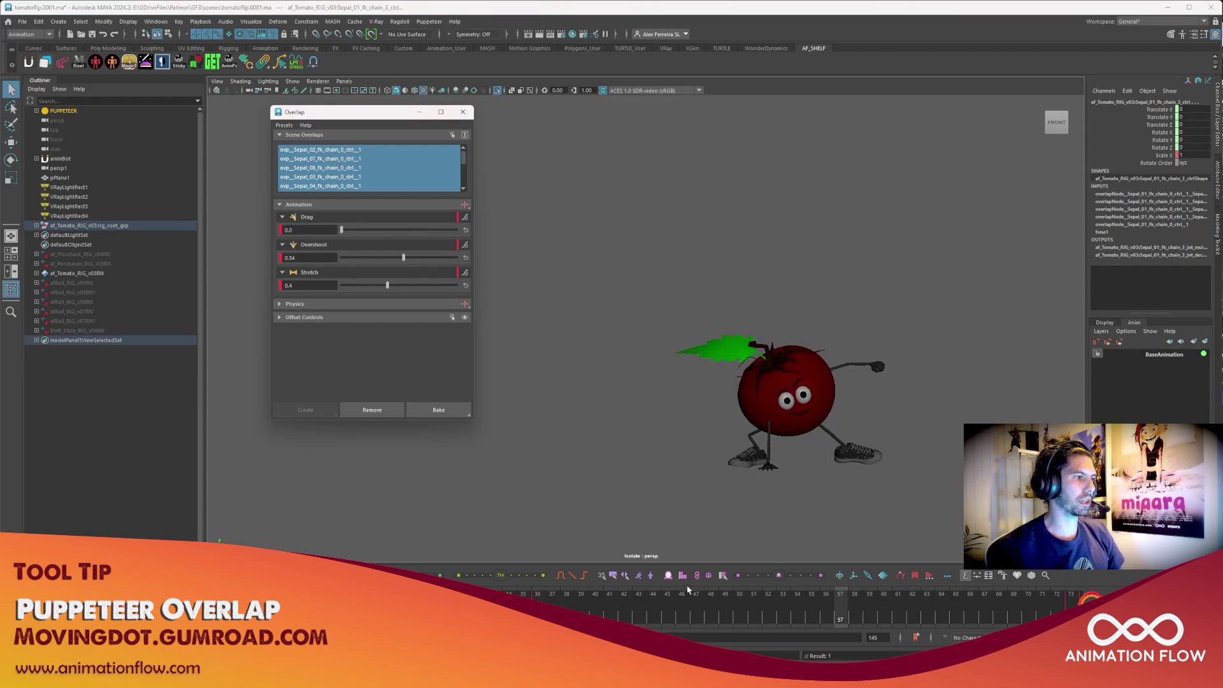
Step: Play and scrub through the animation to check how the keyed Drag affects the sepals
key("alt+v")
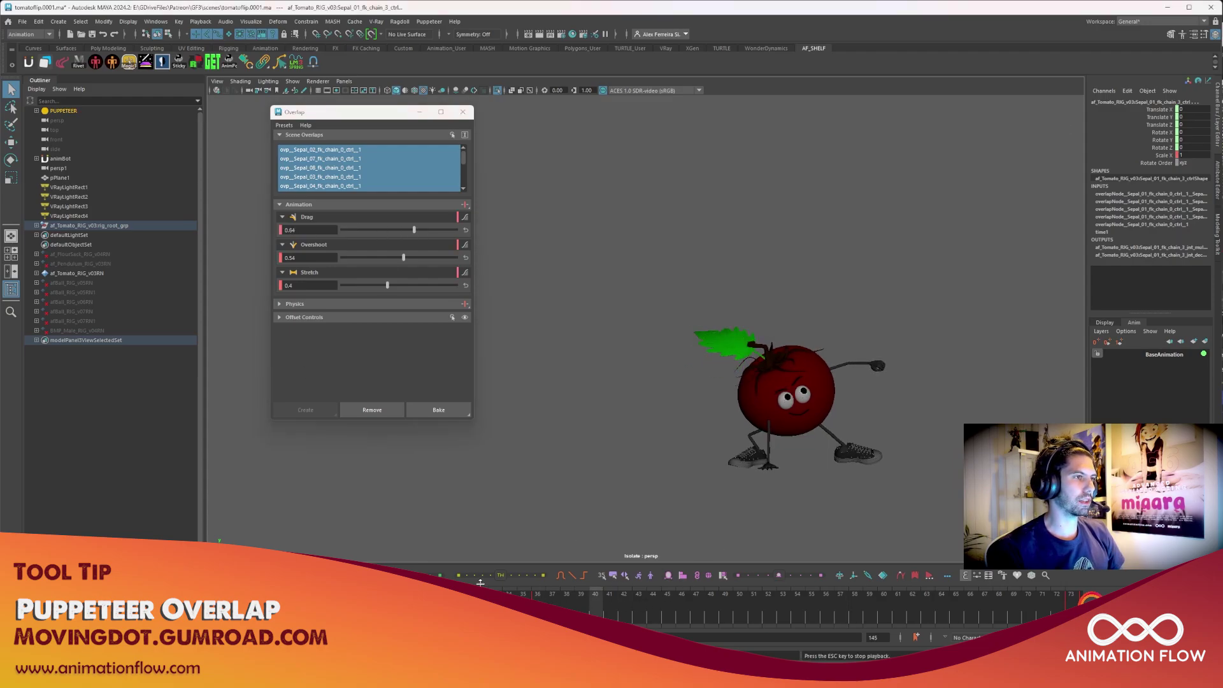
key("alt+v")
left_click_drag(414, 230, 403, 230)
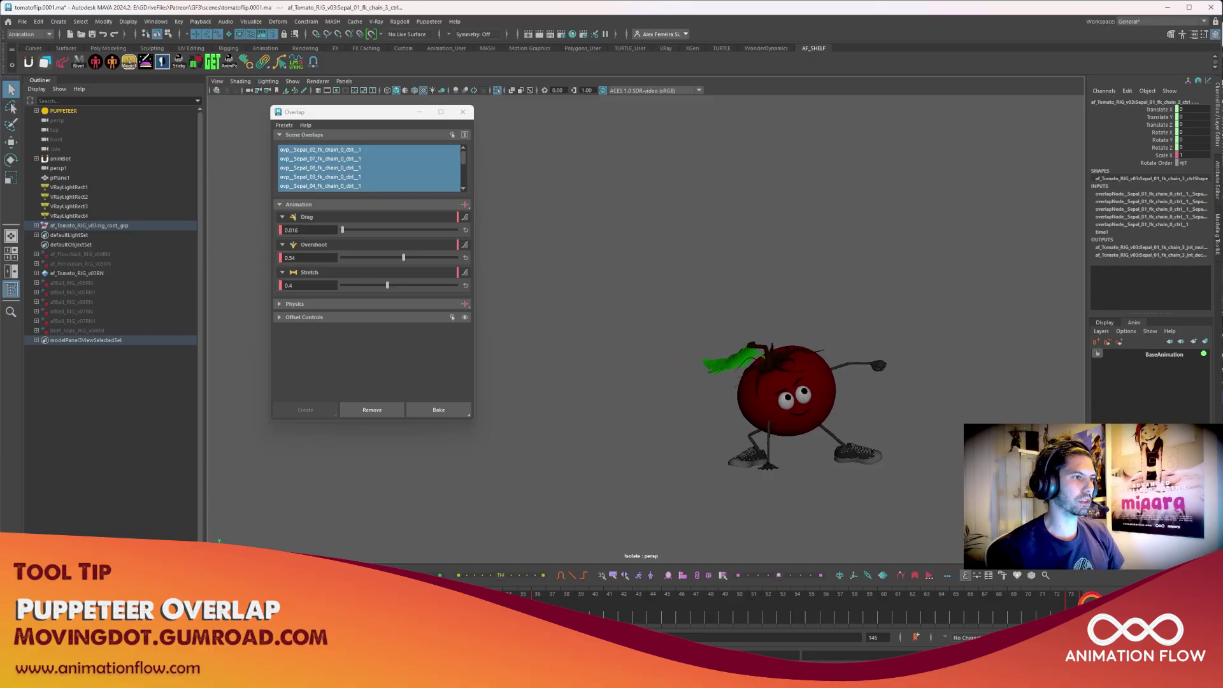
key("ctrl+z")
key("alt+v")
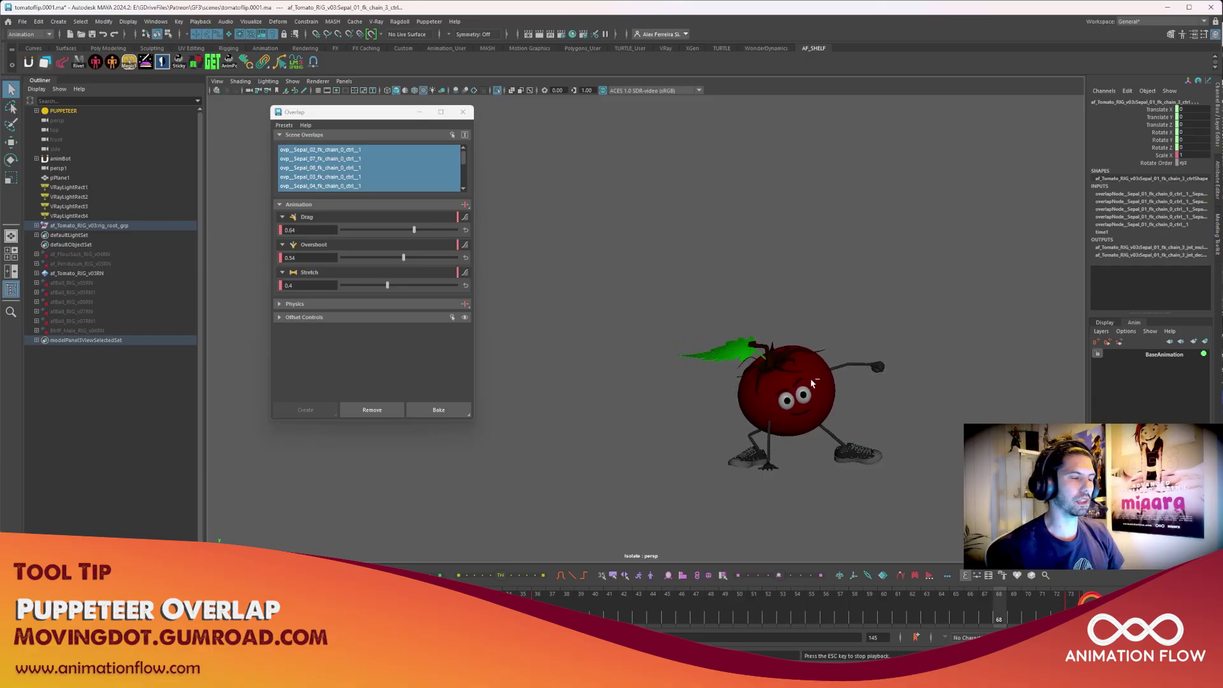
key("alt+v")
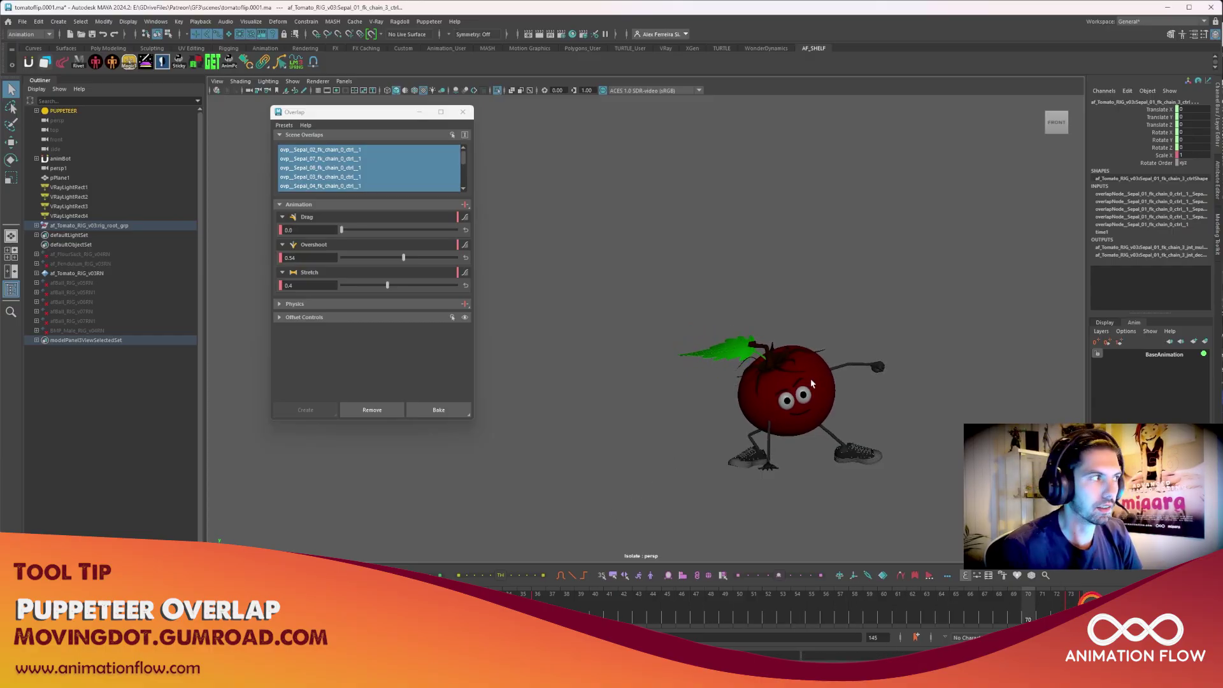
left_click_drag(742, 596, 421, 596)
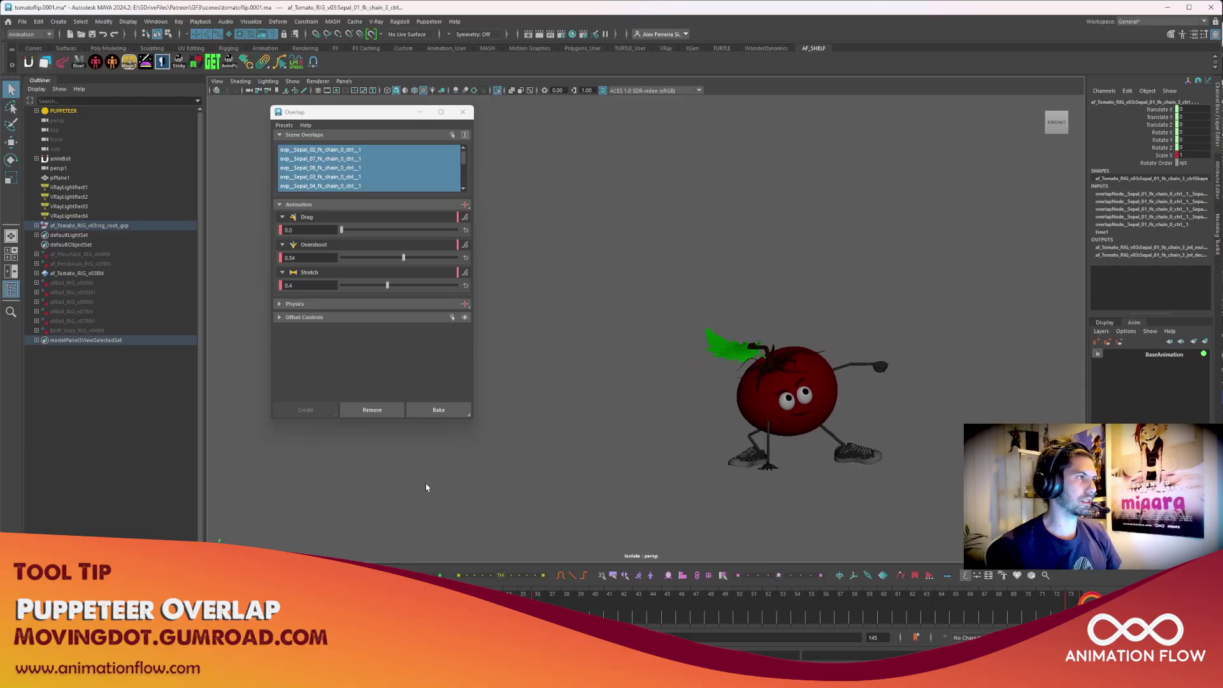
Step: Undo the overlap keys and play the animation again with the unkeyed settings
key("ctrl+z")
key("ctrl+z")
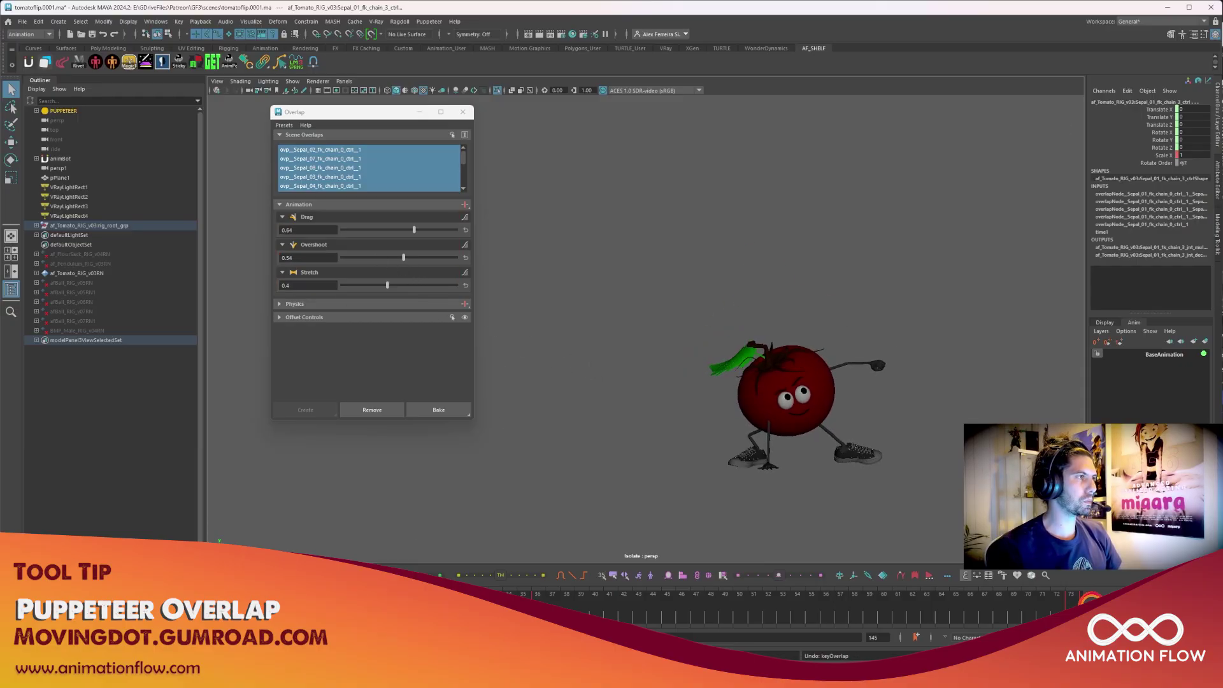
key("alt+v")
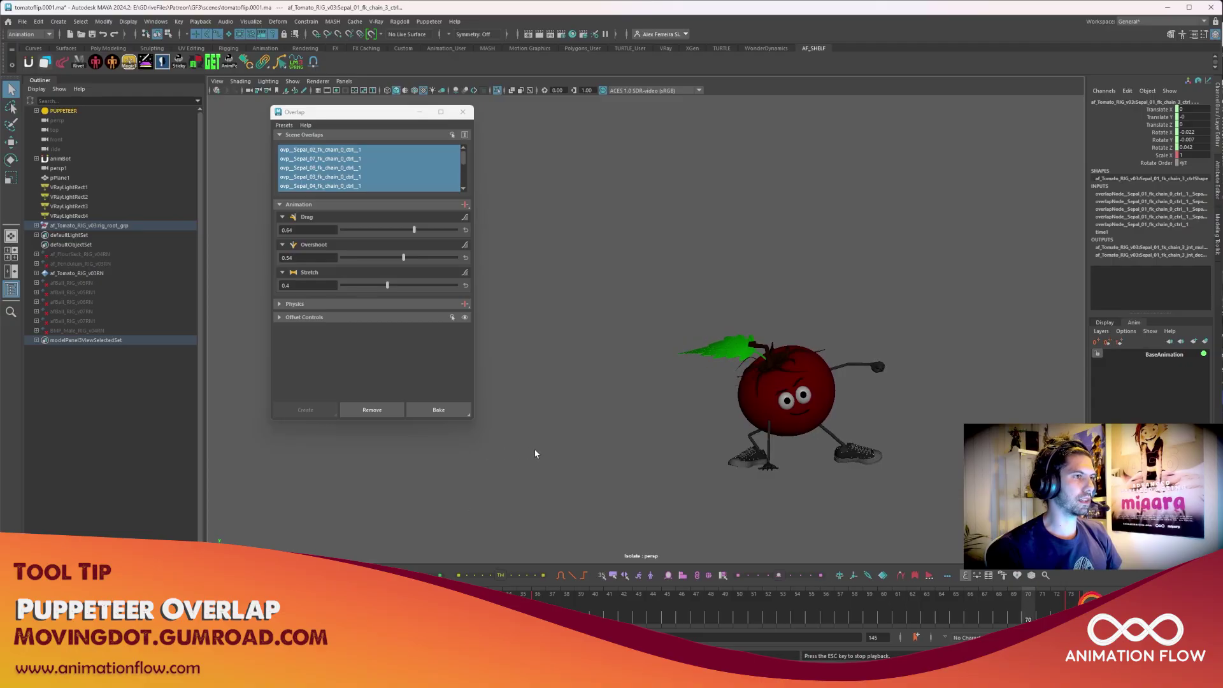
key("alt+v")
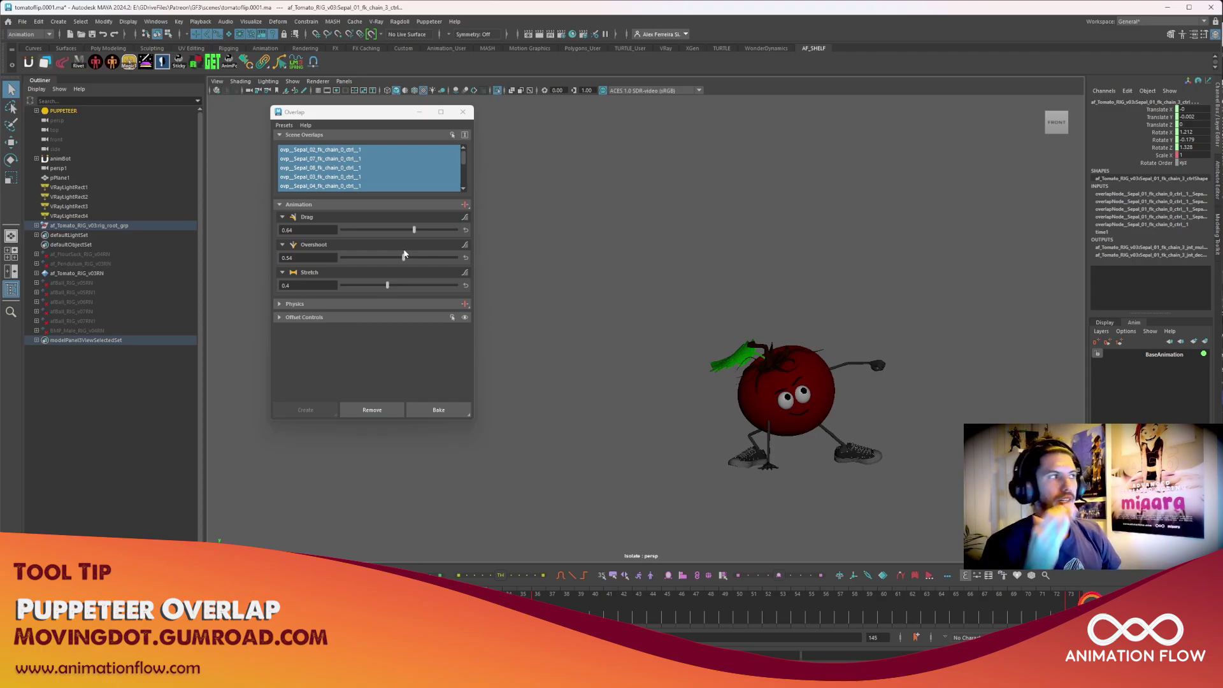
Step: Try a Drag curve from 0.25 to 0.75 with the rising convex preset, play it, and return Drag to its single value
left_click(465, 217)
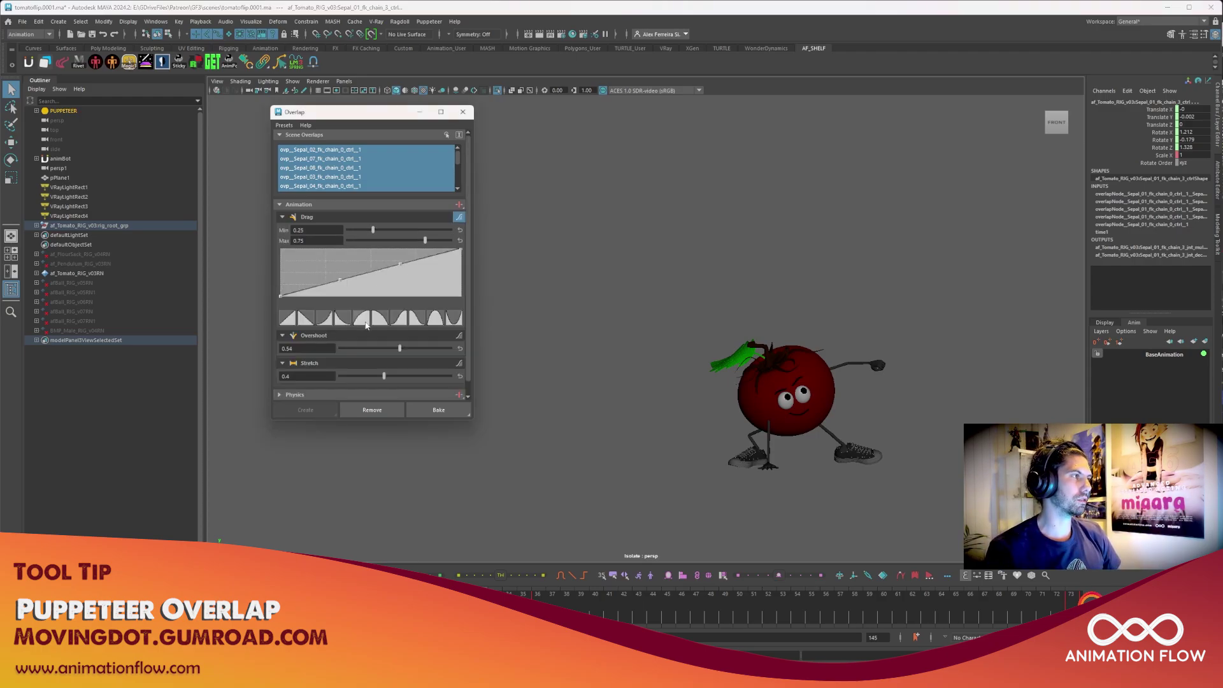
left_click(366, 323)
key("alt+v")
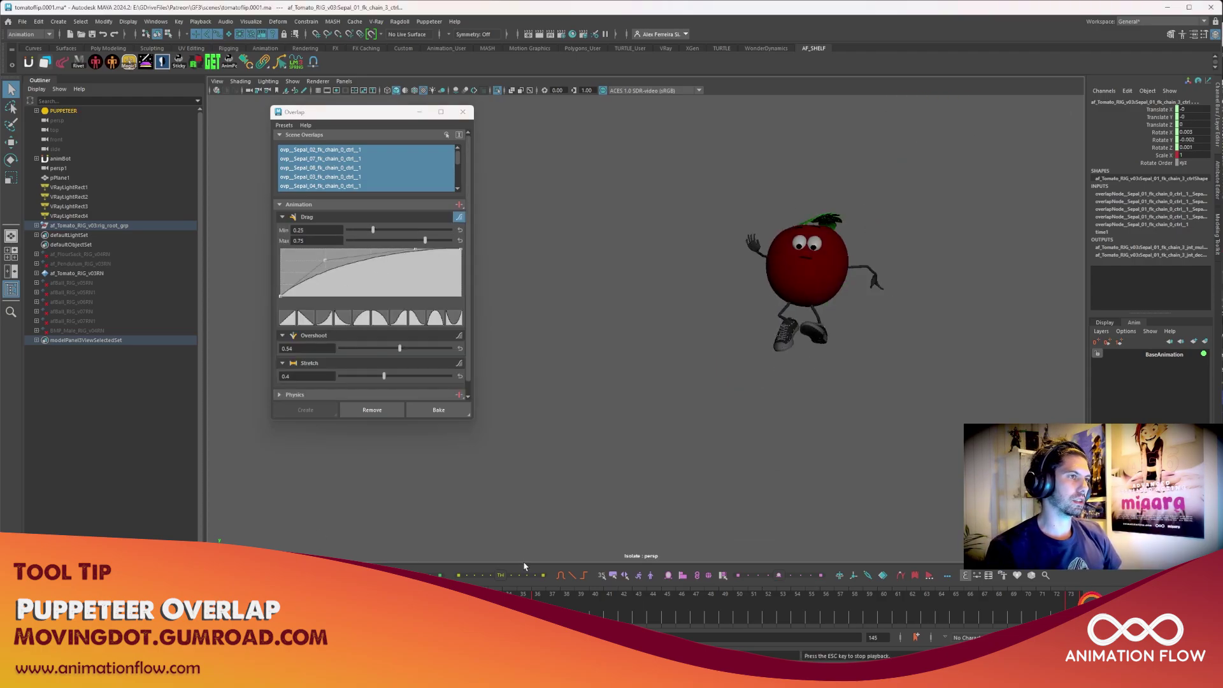
key("Escape")
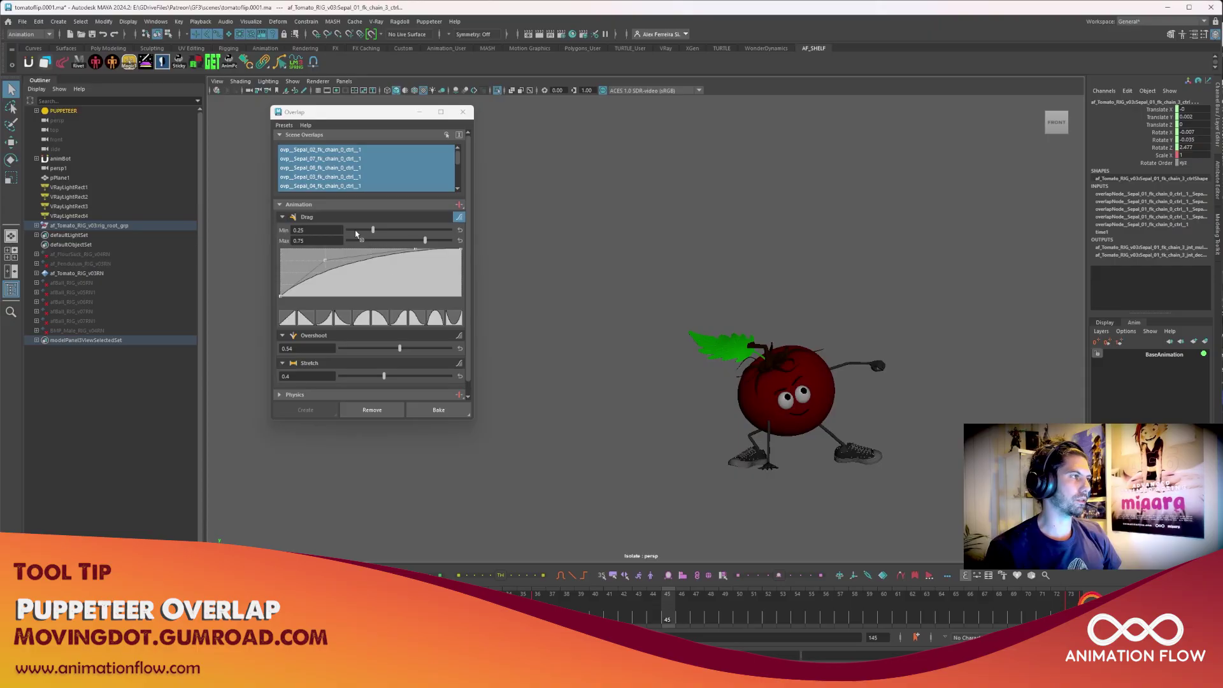
left_click(458, 218)
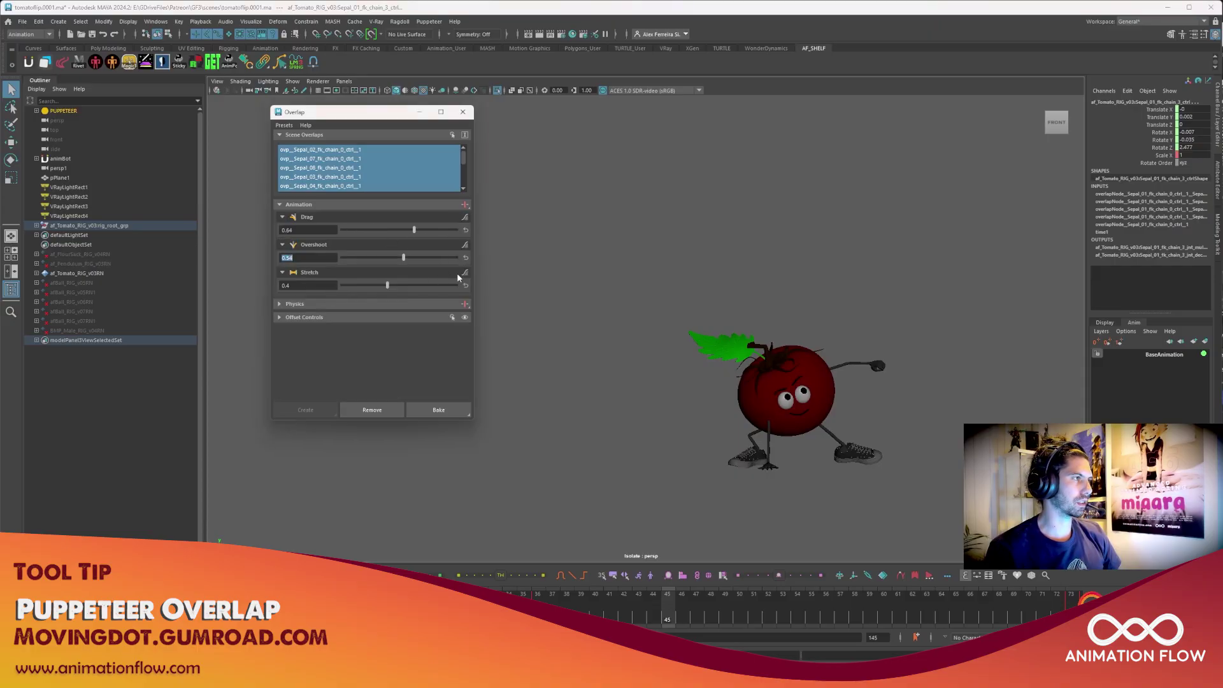
Step: Enable the Stretch curve on the selected overlaps, apply the rising convex preset and play the animation
left_click(464, 272)
left_click(360, 378)
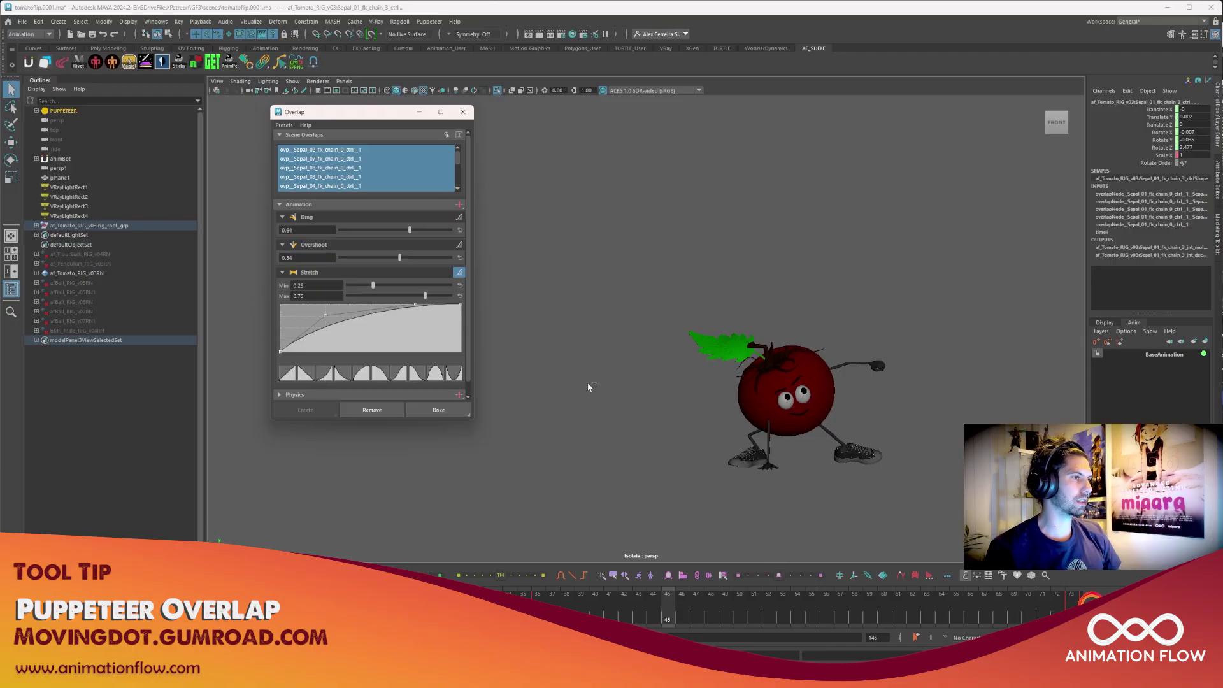
key("alt+v")
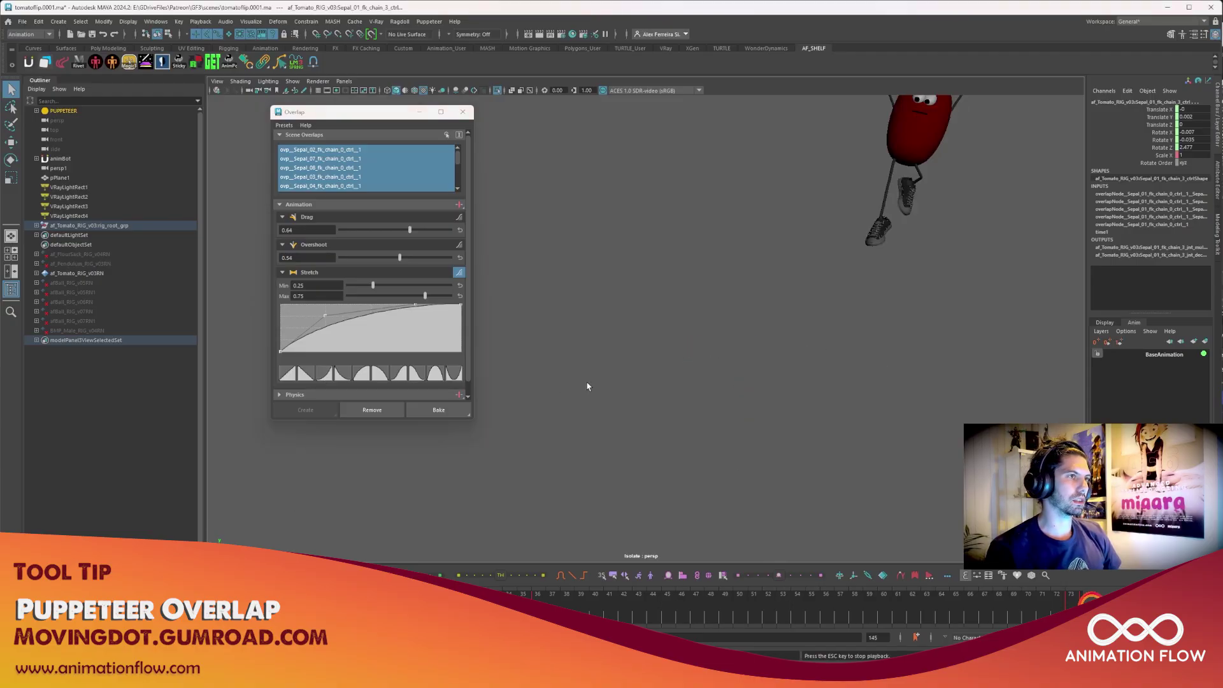
key("alt+v")
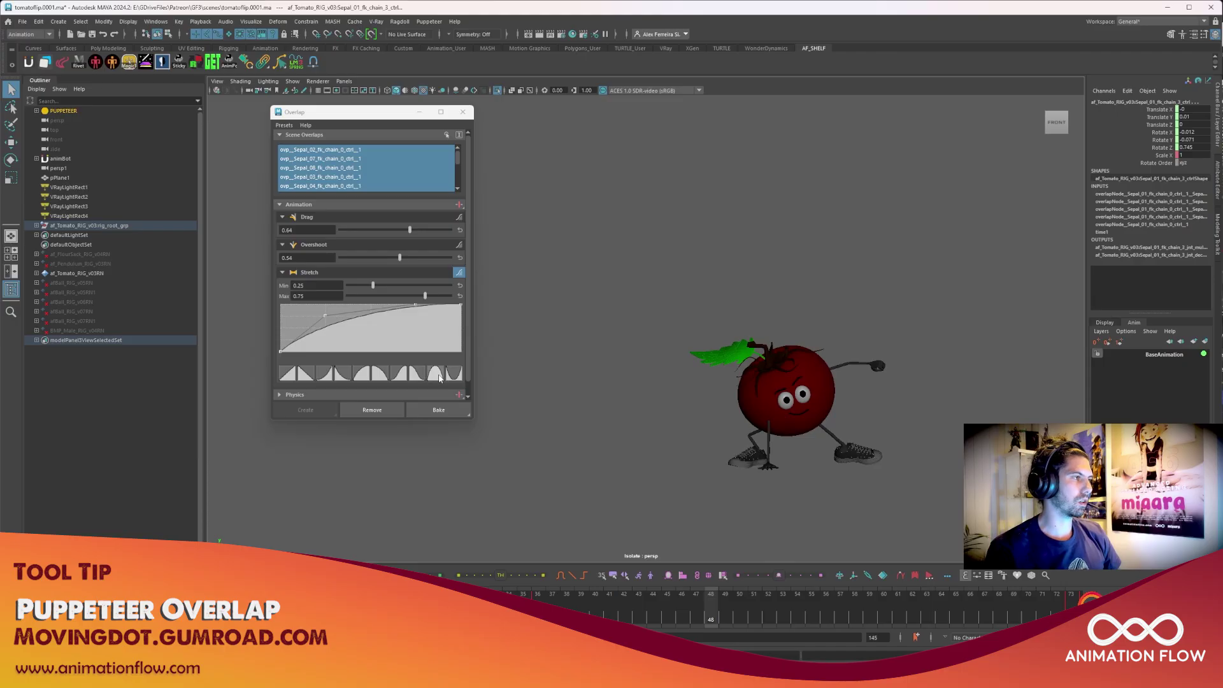
Step: Change the Stretch curve to the rising concave preset, preview it, and pull its upper point down for a later, steeper rise
left_click(326, 374)
key("alt+v")
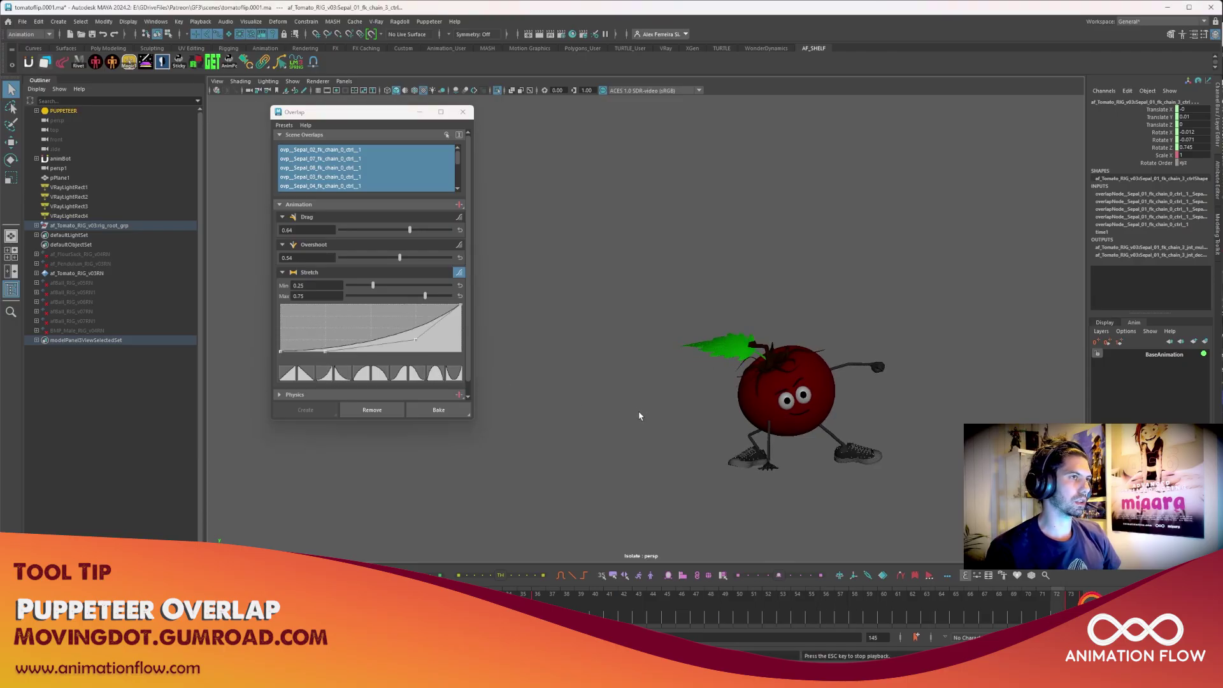
key("alt+v")
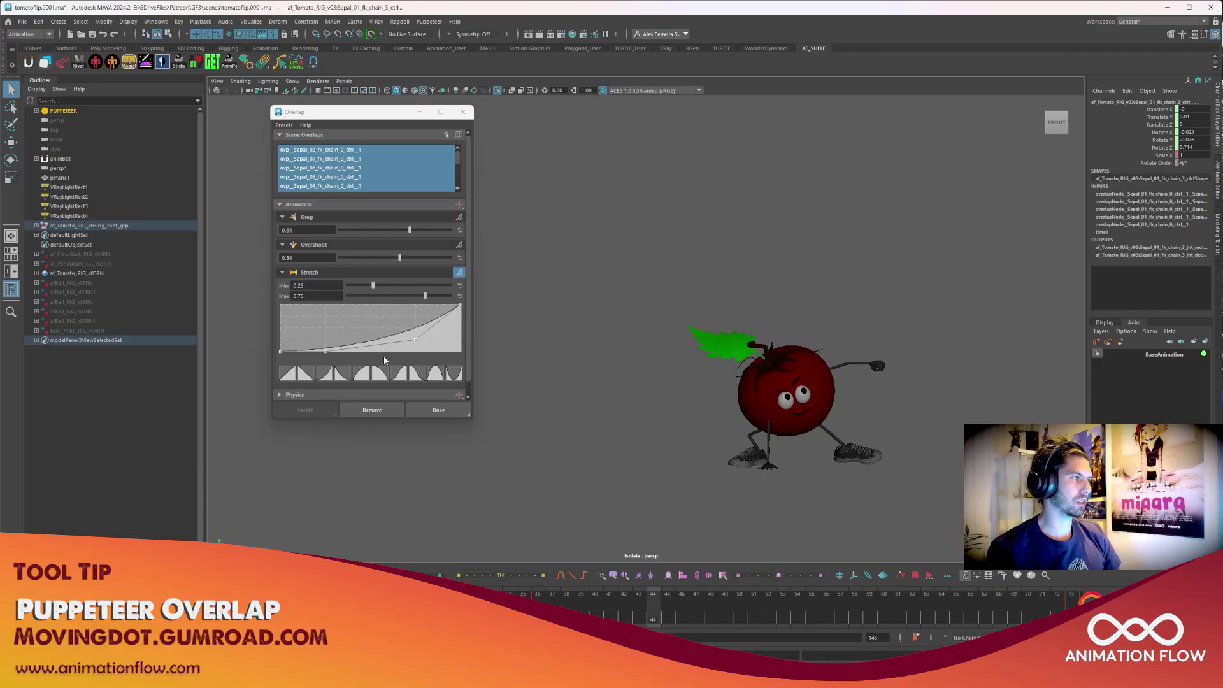
left_click_drag(415, 338, 436, 351)
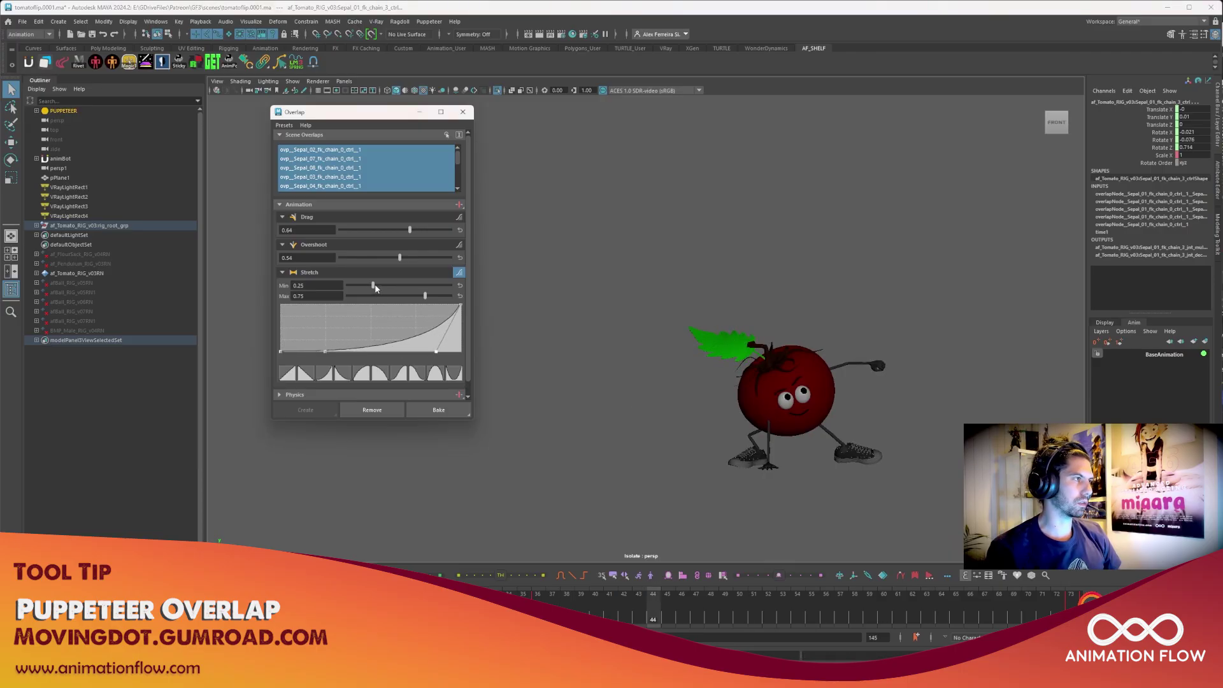
Step: Set the Stretch curve's minimum to 0.06 and review the sepals' motion in playback
left_click_drag(374, 284, 353, 290)
key("alt+v")
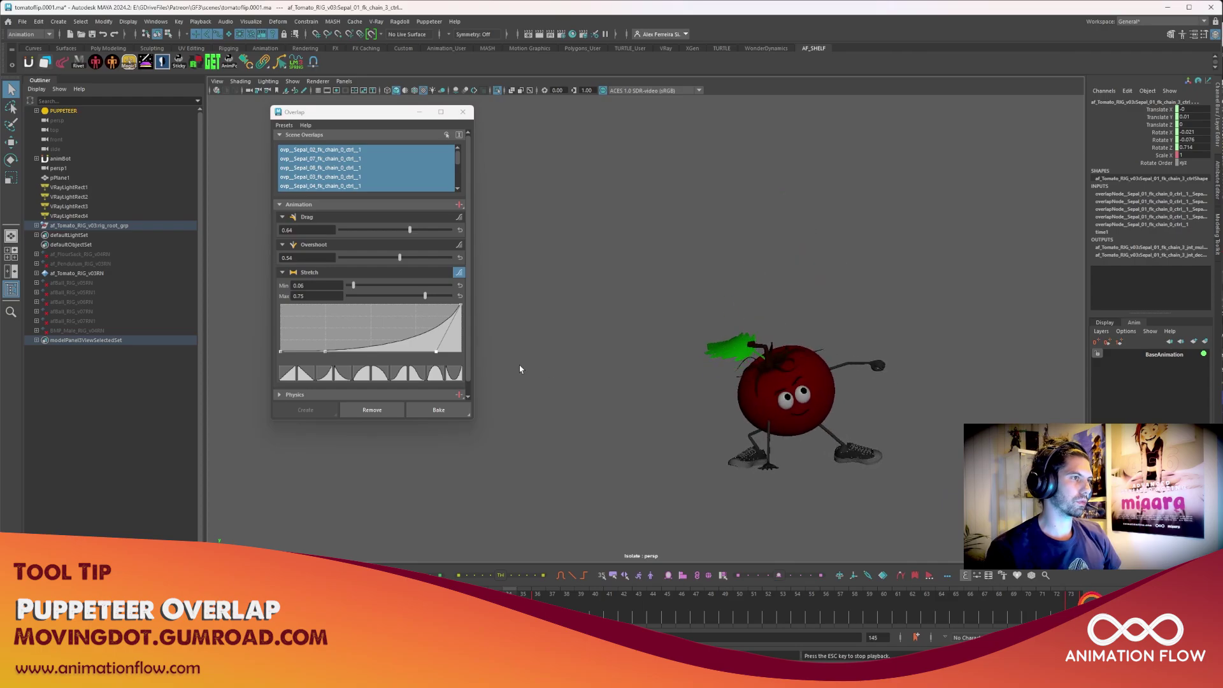
key("alt+v")
left_click_drag(484, 609, 454, 608)
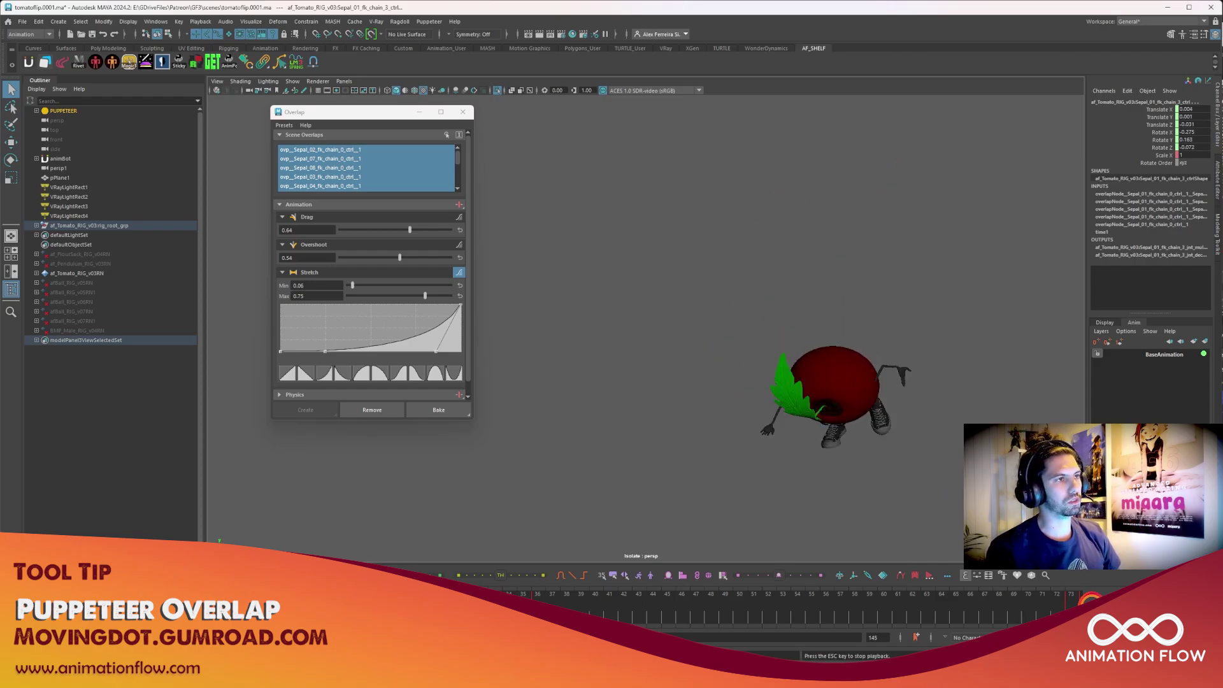
Step: Review the sepals in playback, raise Overshoot to 0.85 on the selected overlaps and play the animation again
key("alt+v")
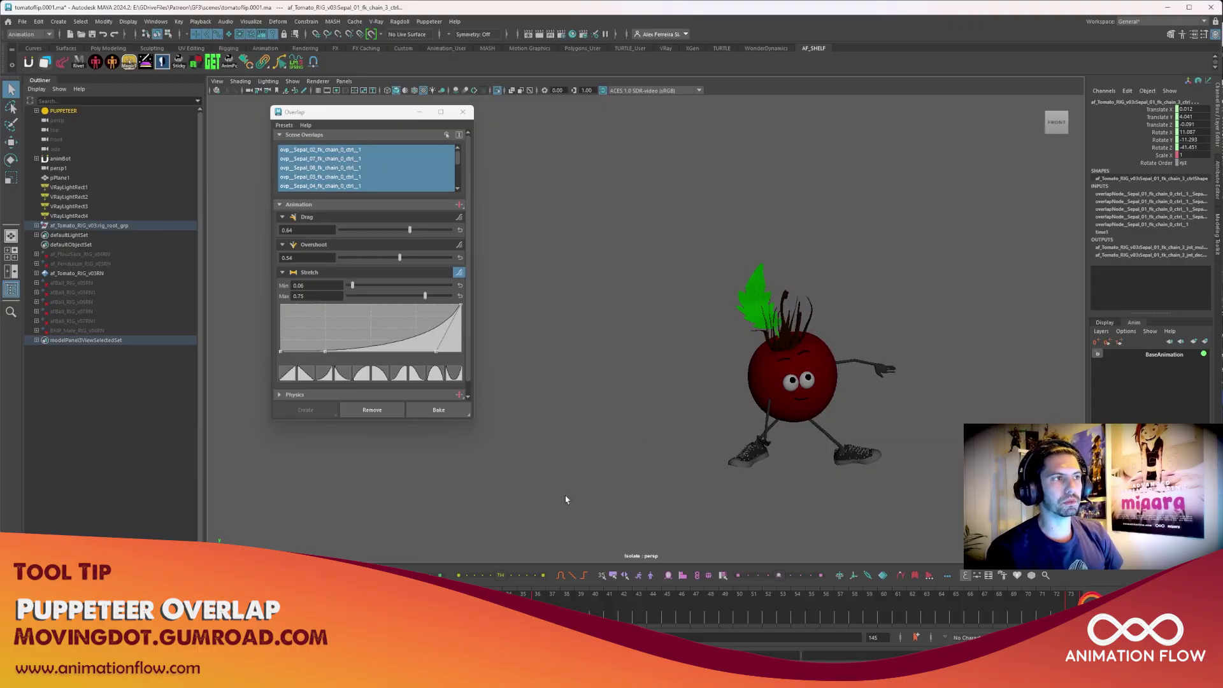
key("alt+v")
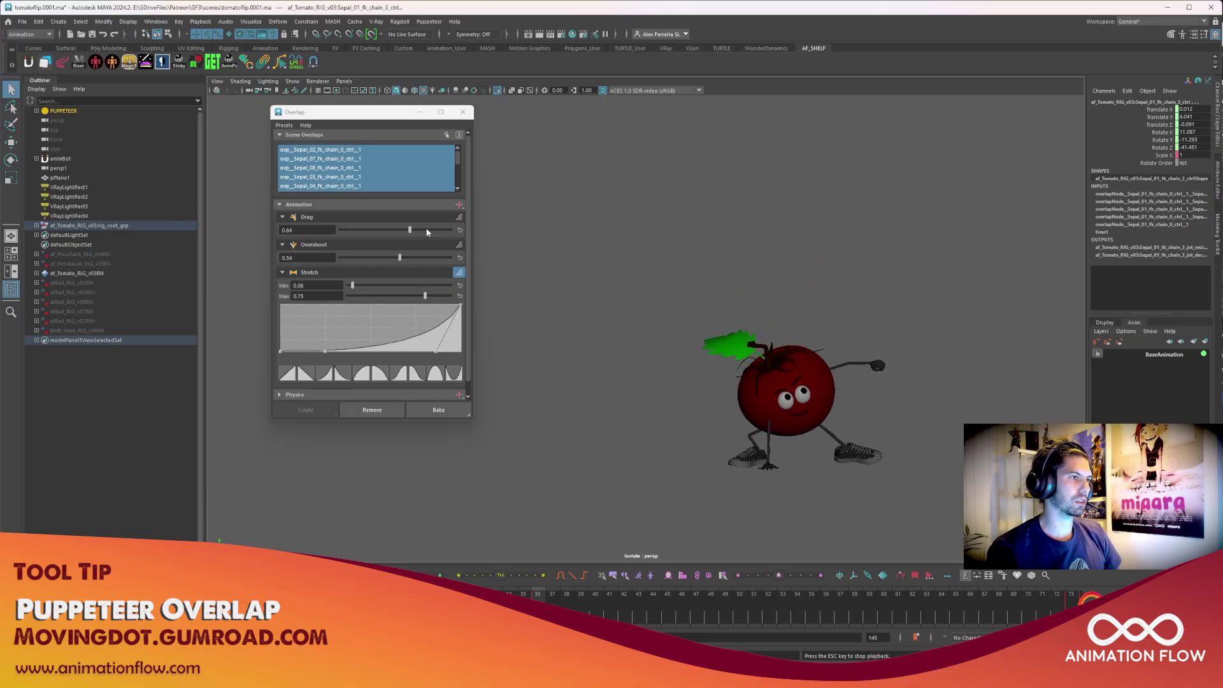
left_click_drag(399, 257, 435, 258)
key("alt+v")
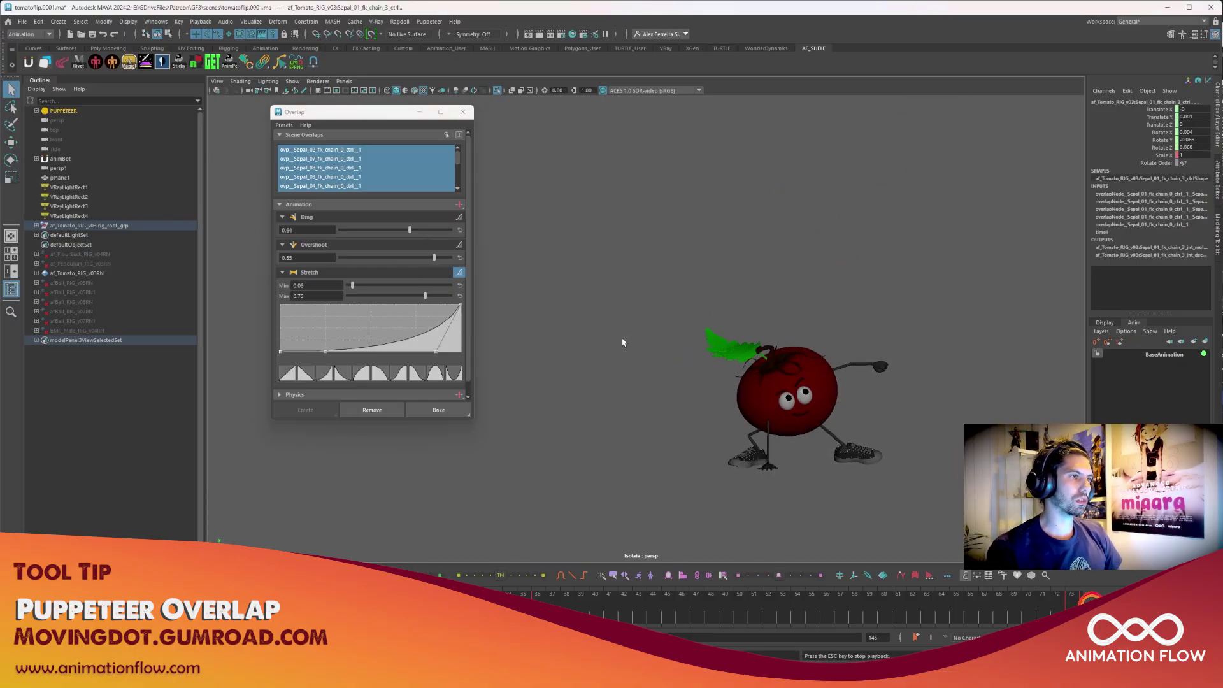
key("alt+v")
Step: Collapse the Stretch settings, expand Physics and preview the animation with Blend at 0.51 and at 1.0
left_click(283, 272)
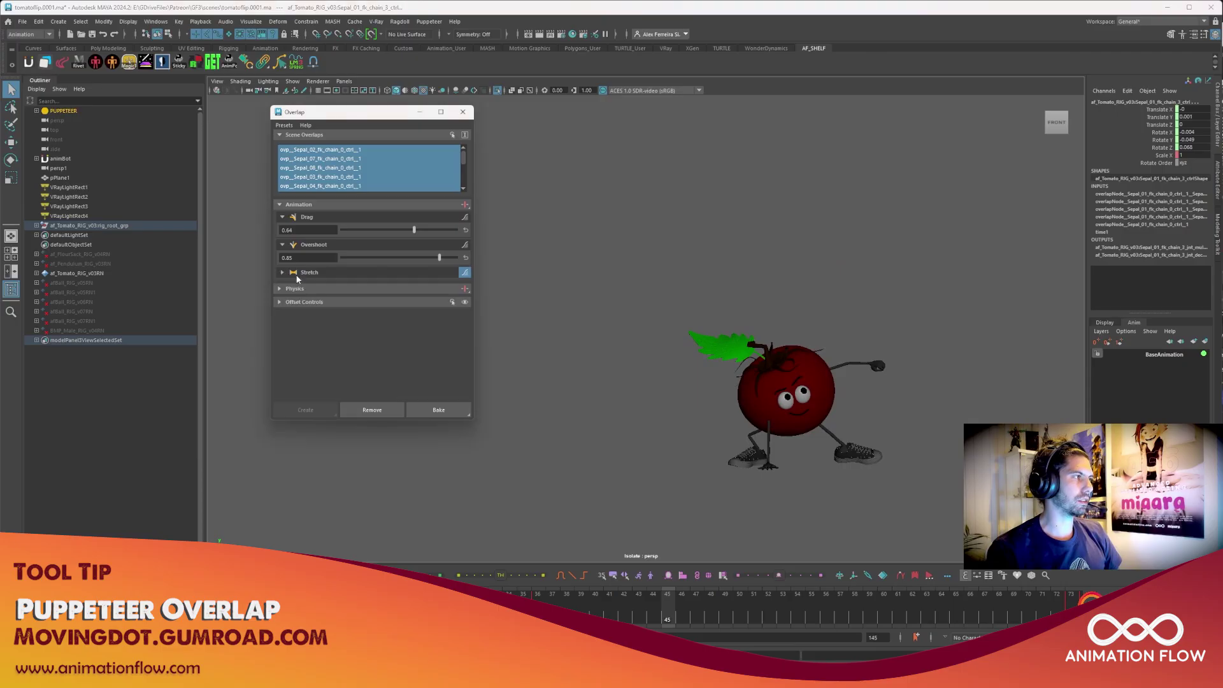
left_click(281, 289)
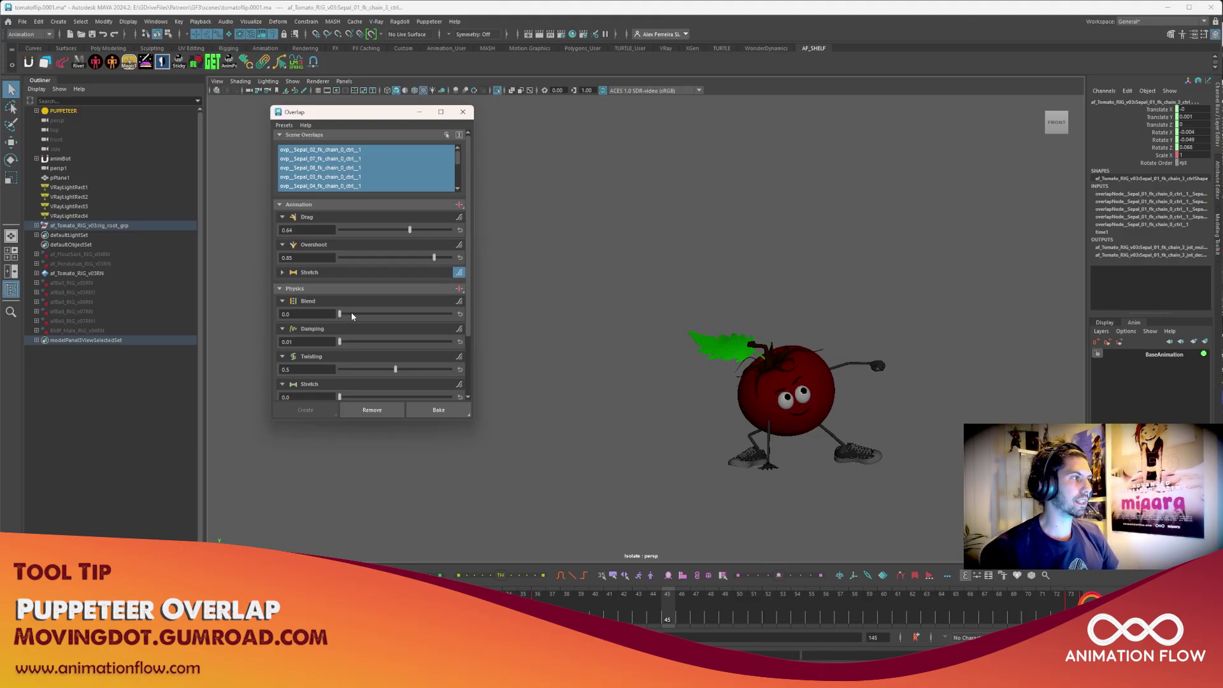
scroll(339, 371, "down", 2)
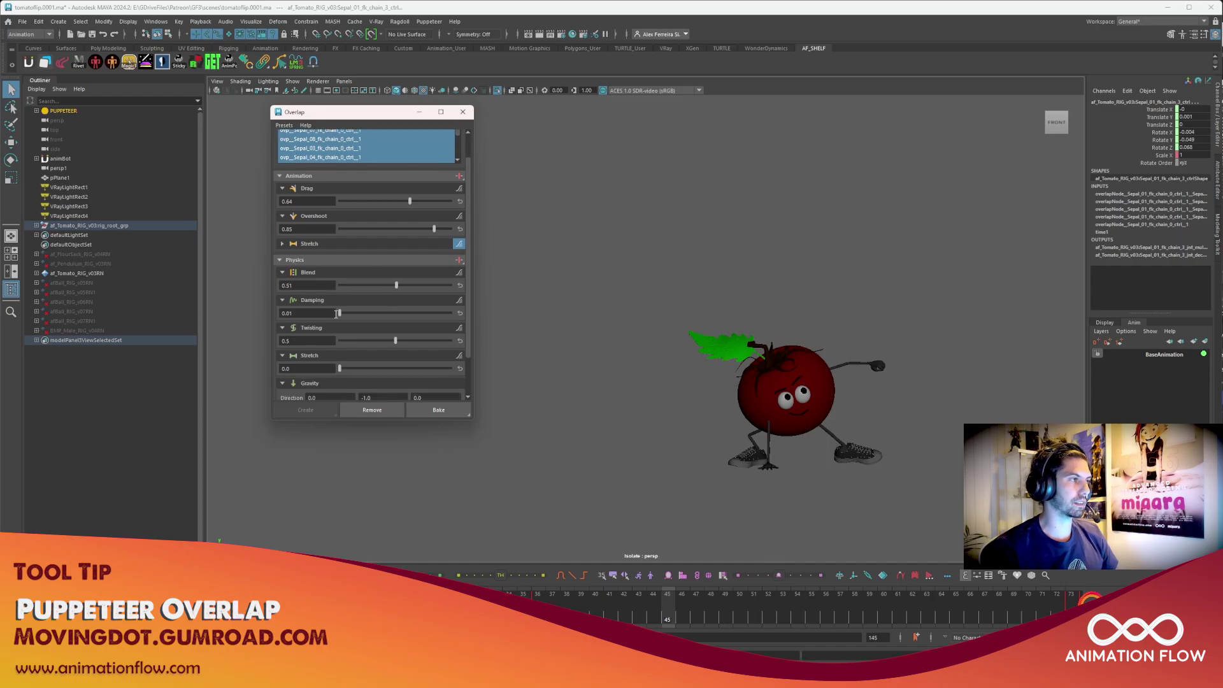
key("alt+v")
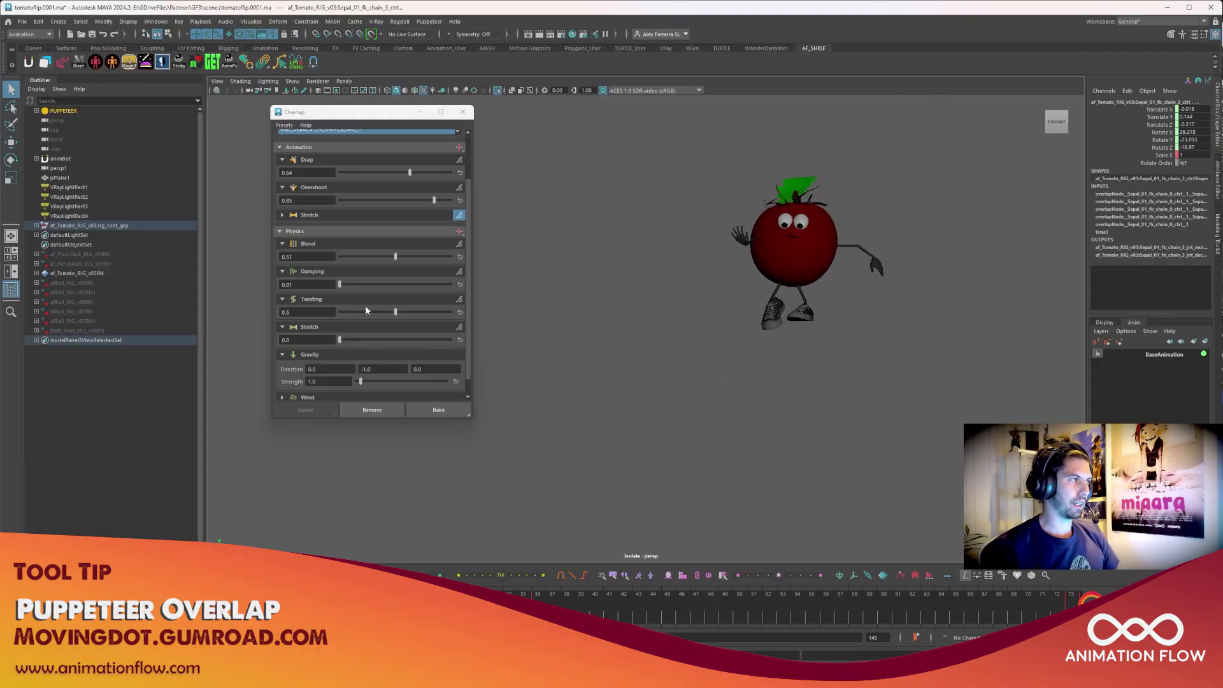
left_click_drag(395, 258, 463, 264)
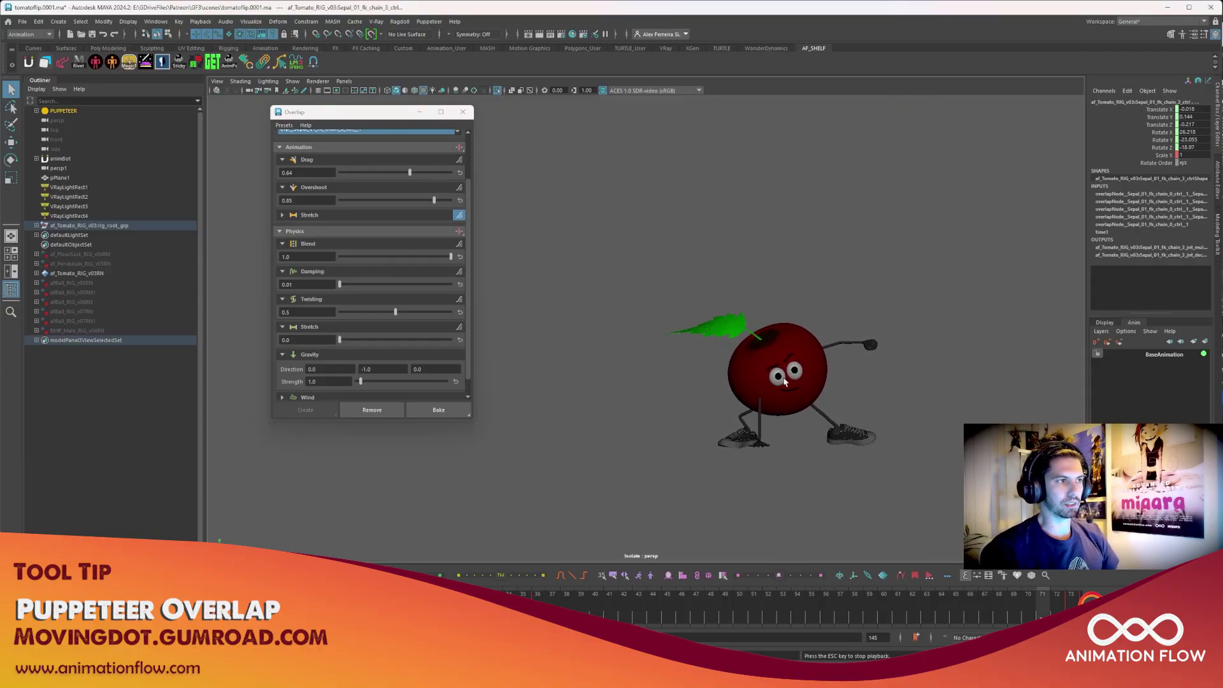
key("Escape")
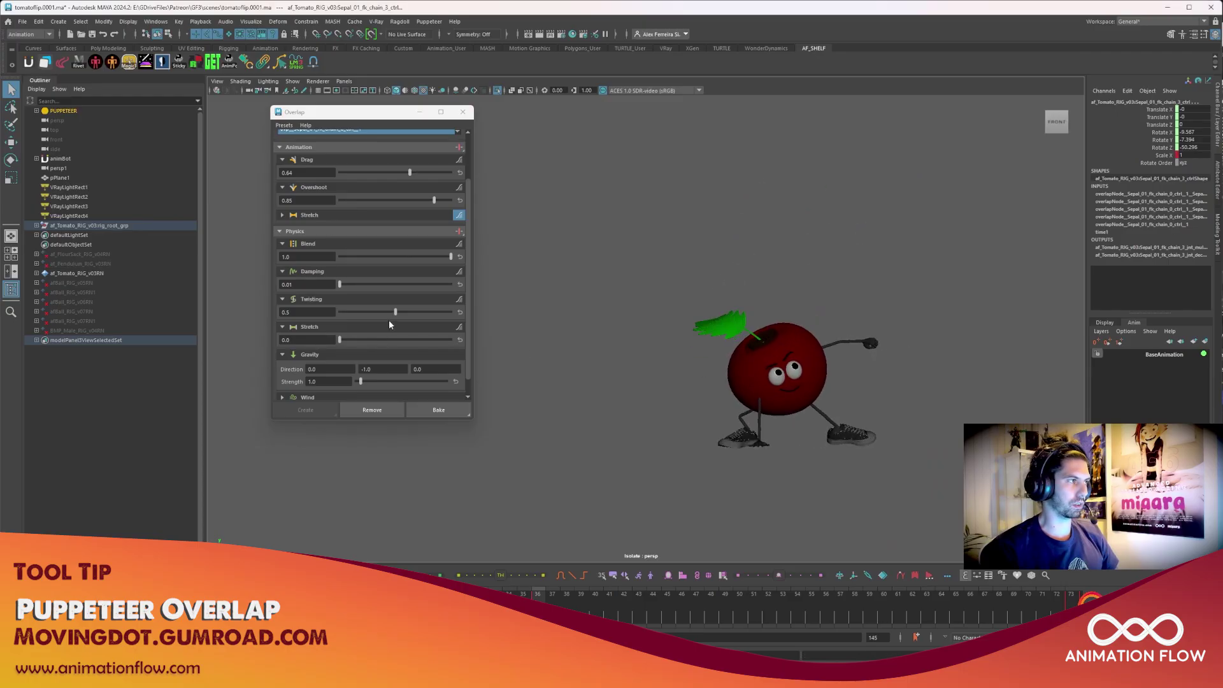
Step: Set the Physics Blend to 0.46 and Damping to 0.11, and preview the sepals' motion
left_click_drag(418, 258, 395, 258)
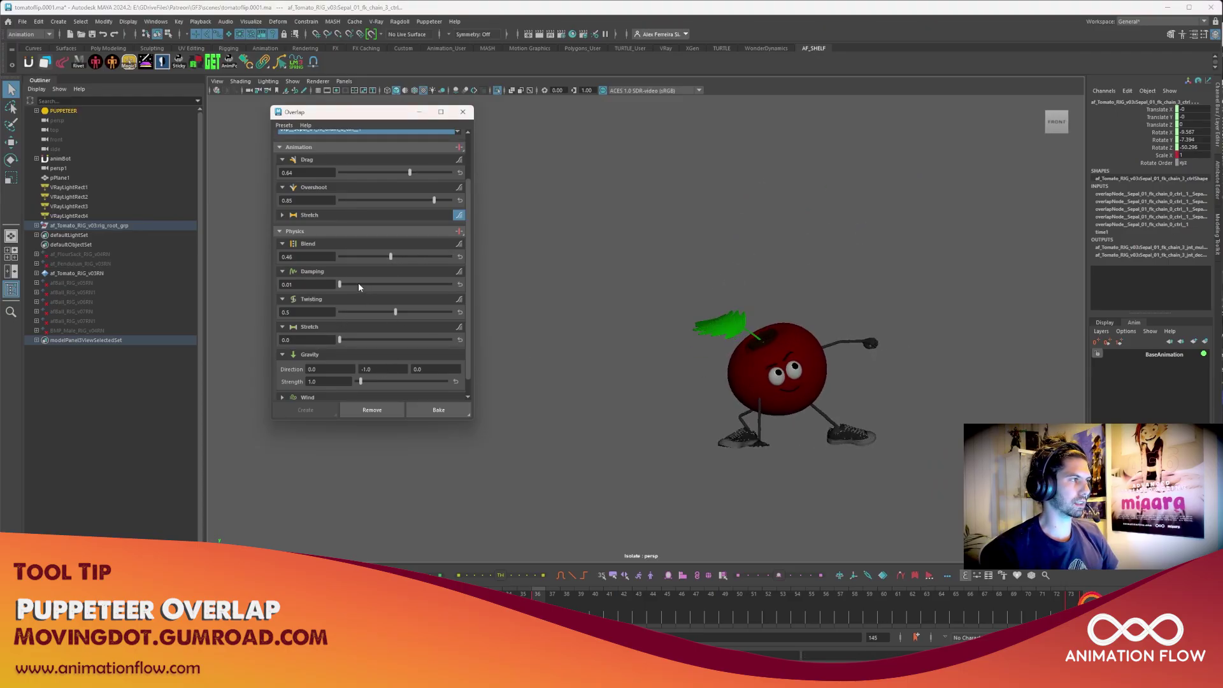
key("alt+v")
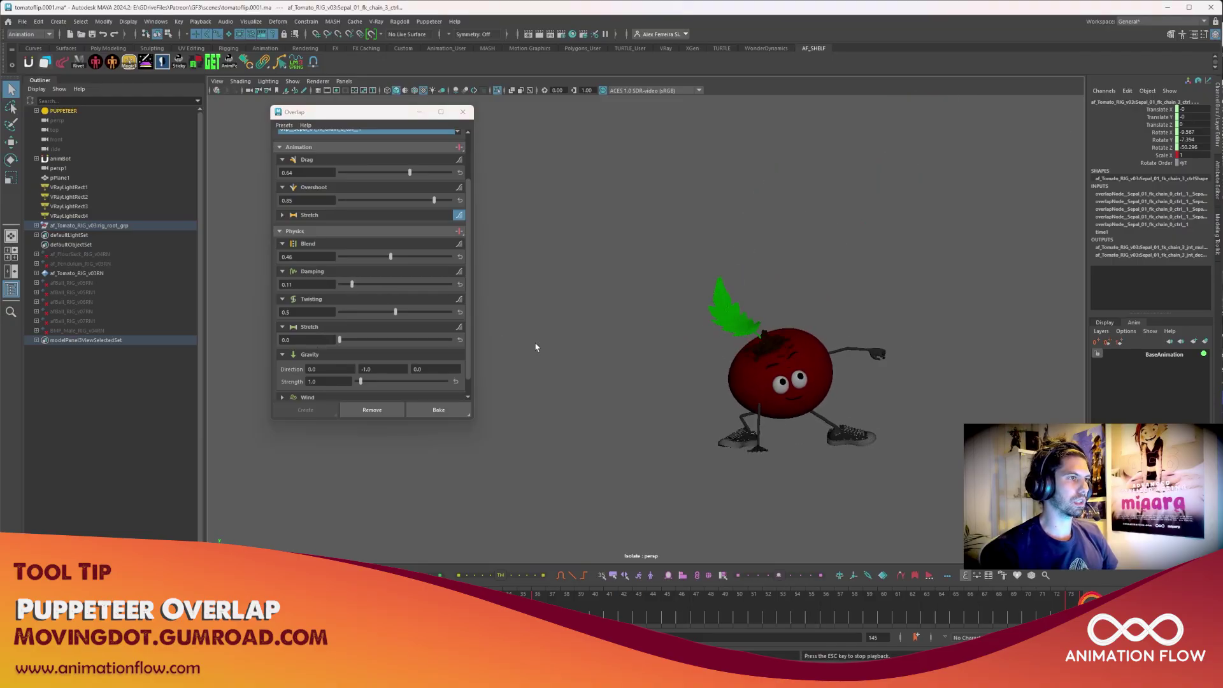
key("alt+v")
Step: Raise the Gravity strength to 1.2 and play the animation
scroll(320, 337, "down", 1)
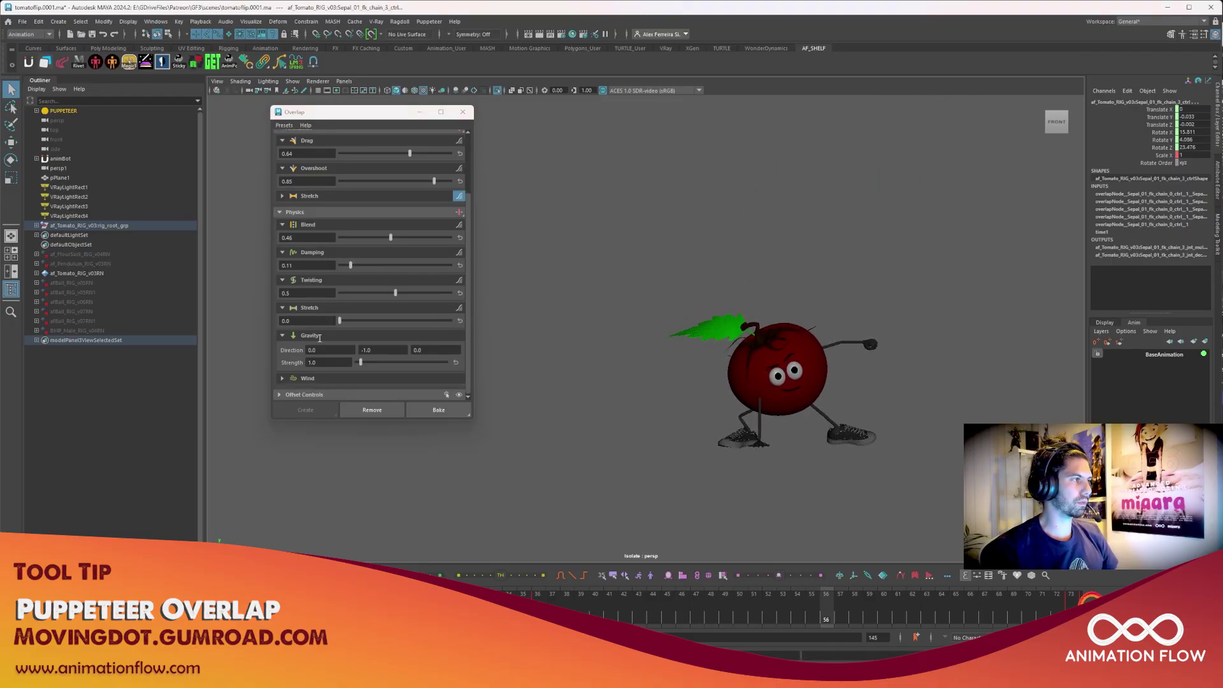
mouse_move(358, 362)
left_mouse_down()
mouse_move(384, 363)
mouse_move(360, 363)
left_mouse_up()
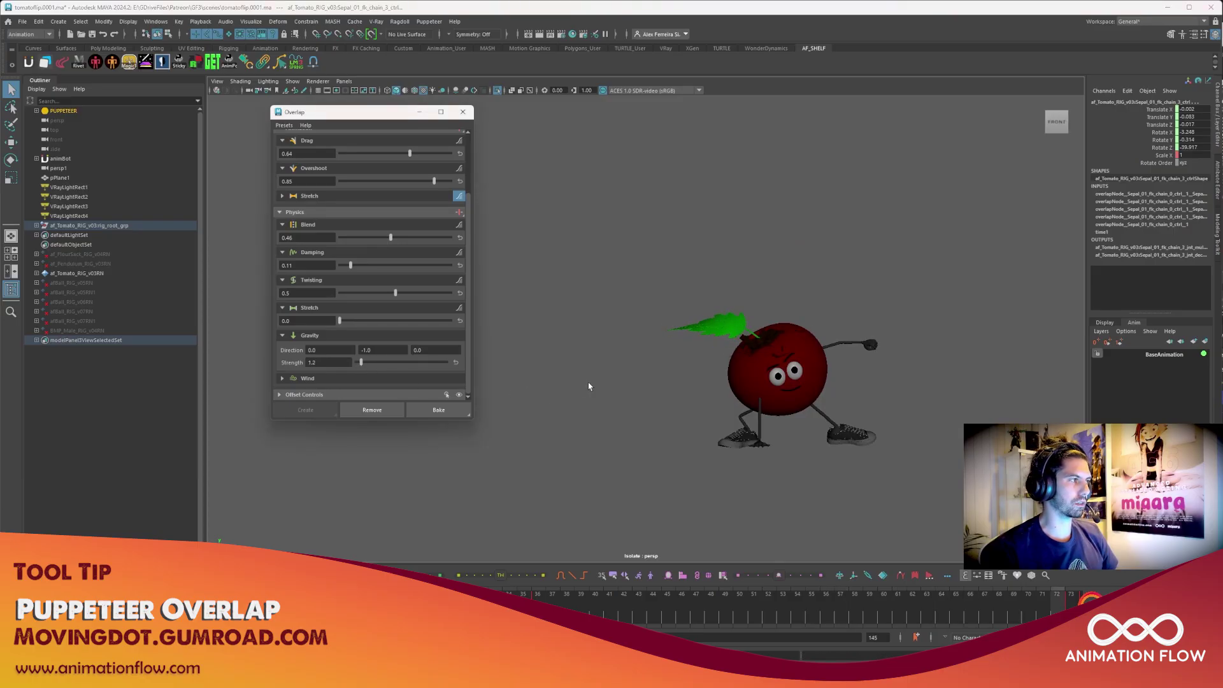
key("alt+v")
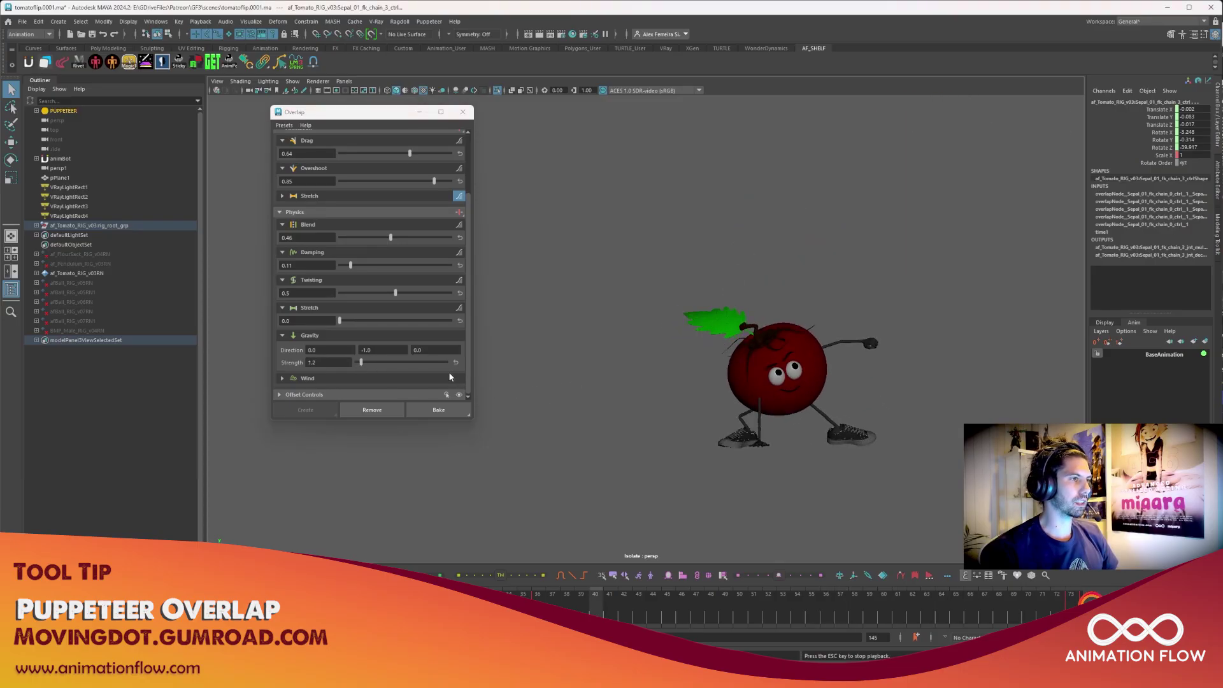
key("Escape")
Step: Expand the Wind settings, set the wind direction to -1 in X and its strength to 7.2, and play the animation
left_click(285, 377)
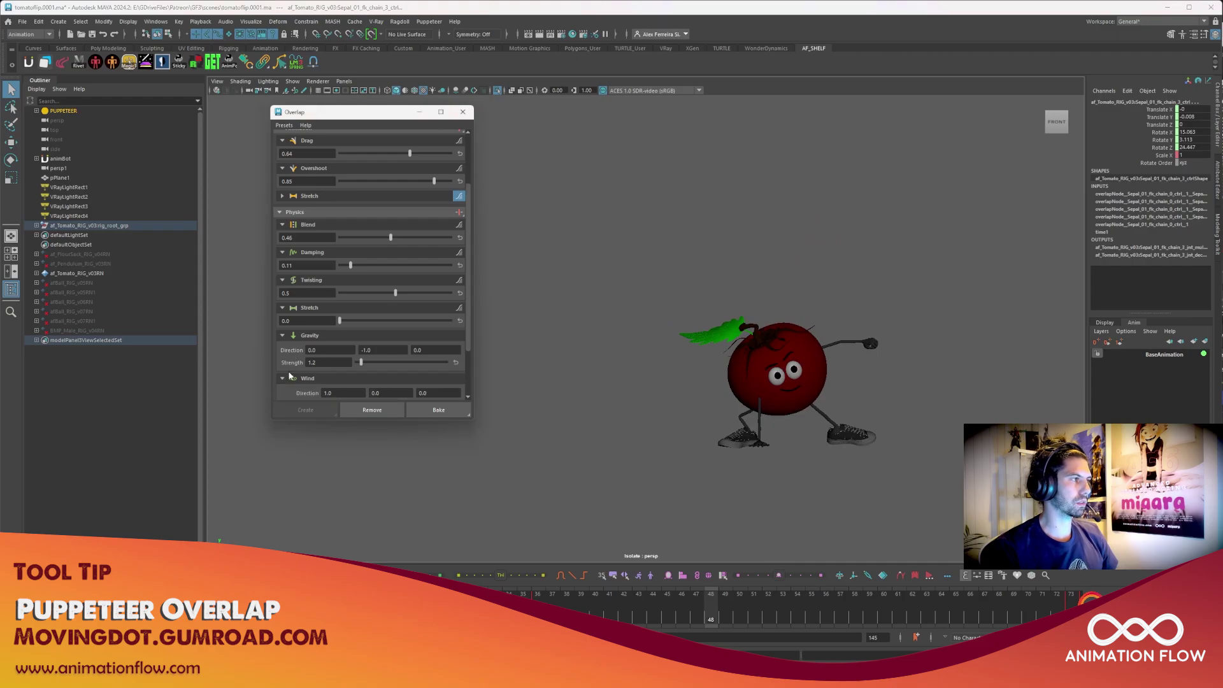
scroll(299, 346, "down", 3)
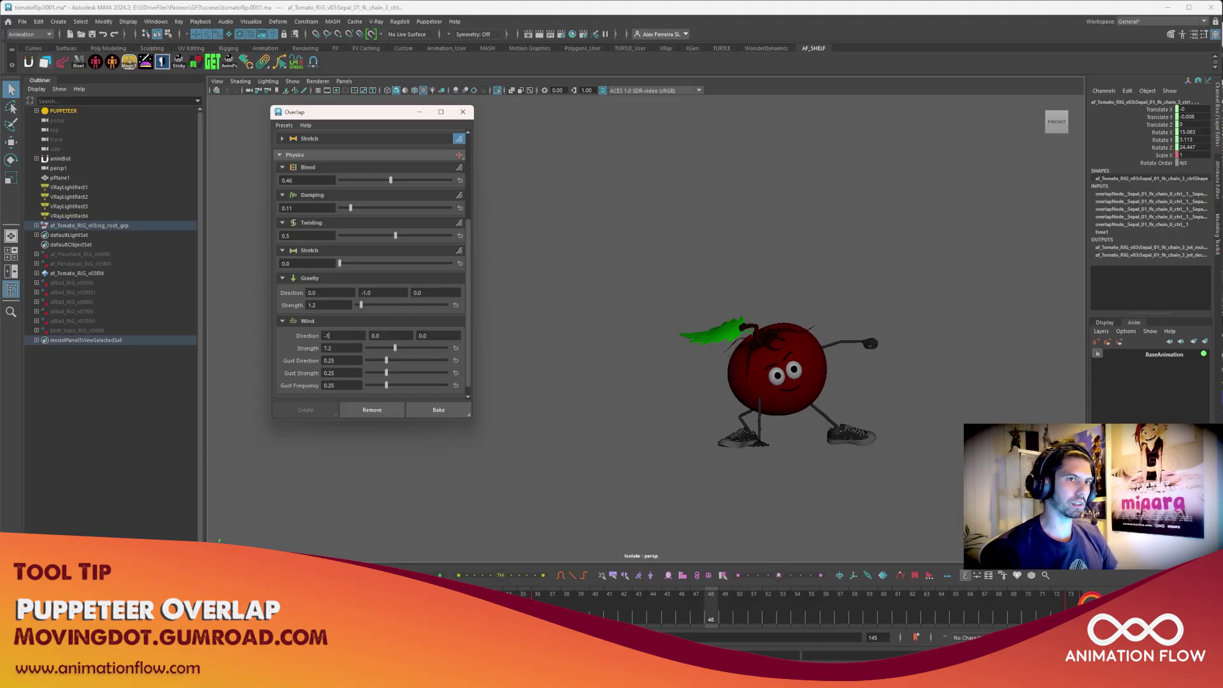
key("alt+v")
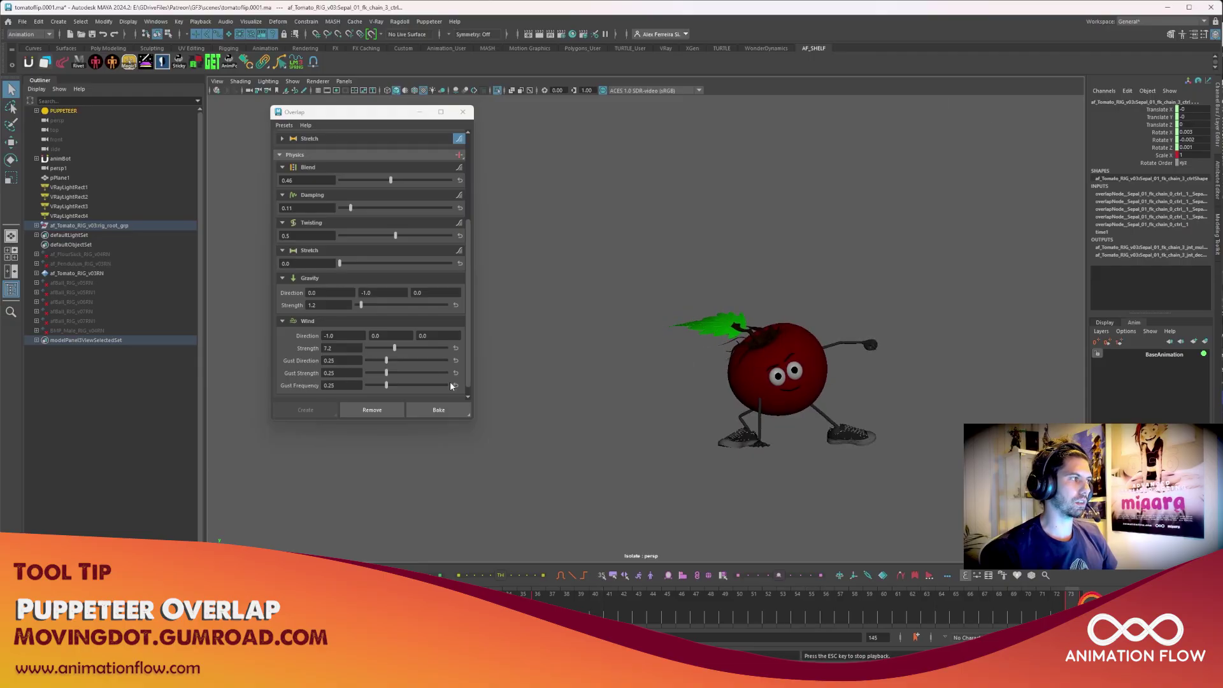
key("alt+v")
Step: Try a wind strength of about 4.6 with Gust Direction at 0.73 and preview the animation
left_click(387, 349)
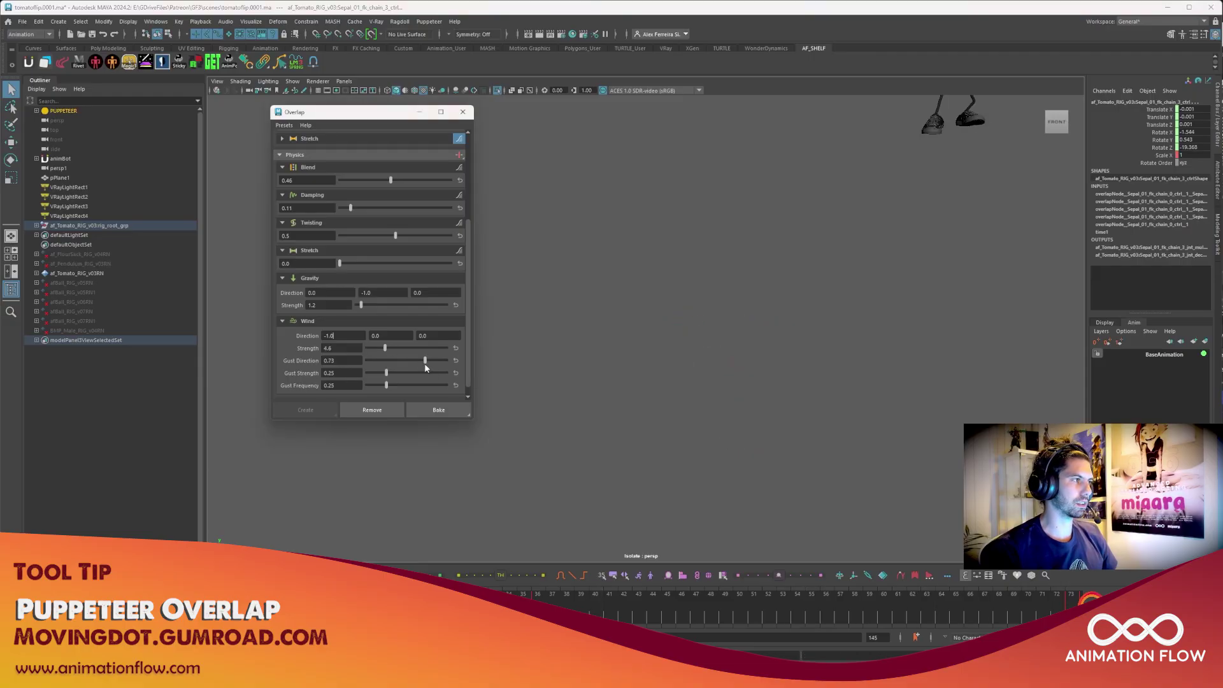
key("alt+v")
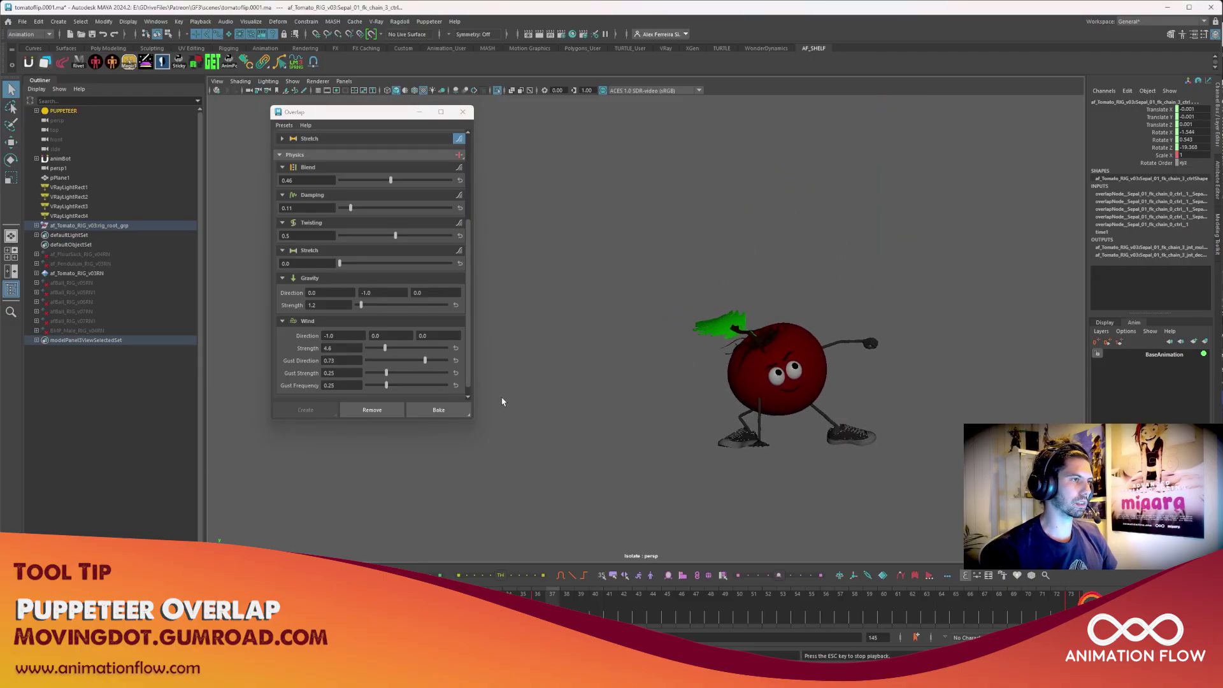
key("alt+v")
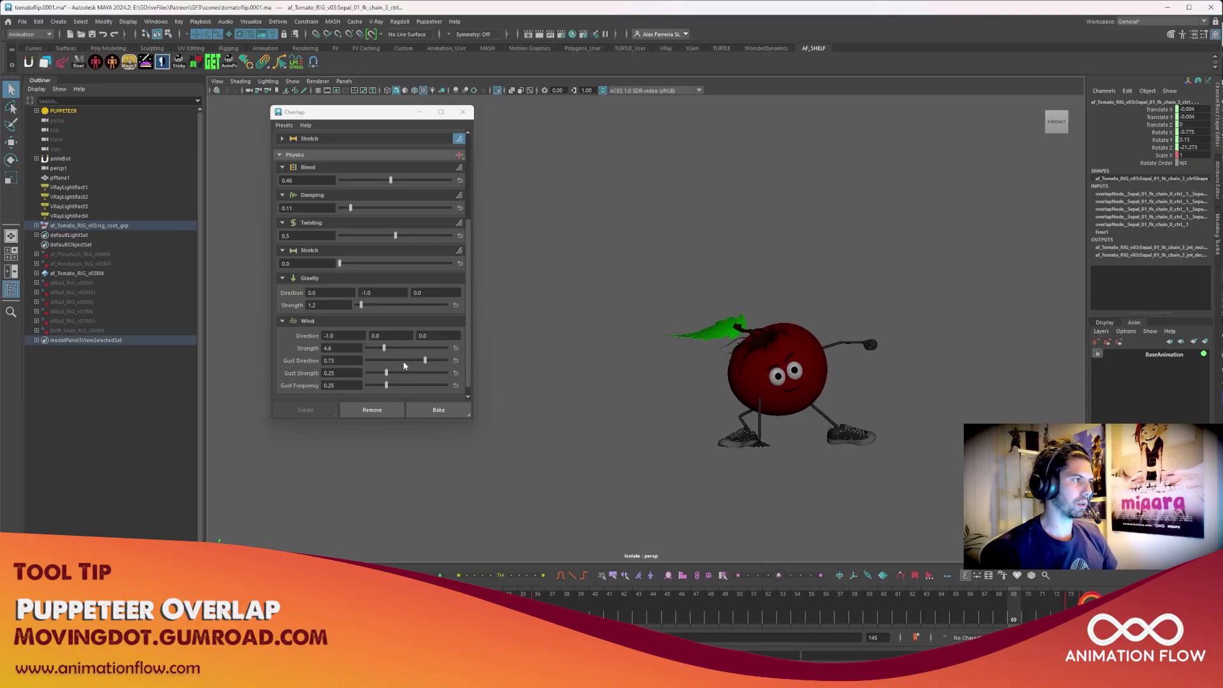
Step: Try Gust Direction at 0.26 with Gust Frequency at 0.95 and play the animation
left_click(388, 361)
left_click_drag(426, 385, 443, 385)
key("alt+v")
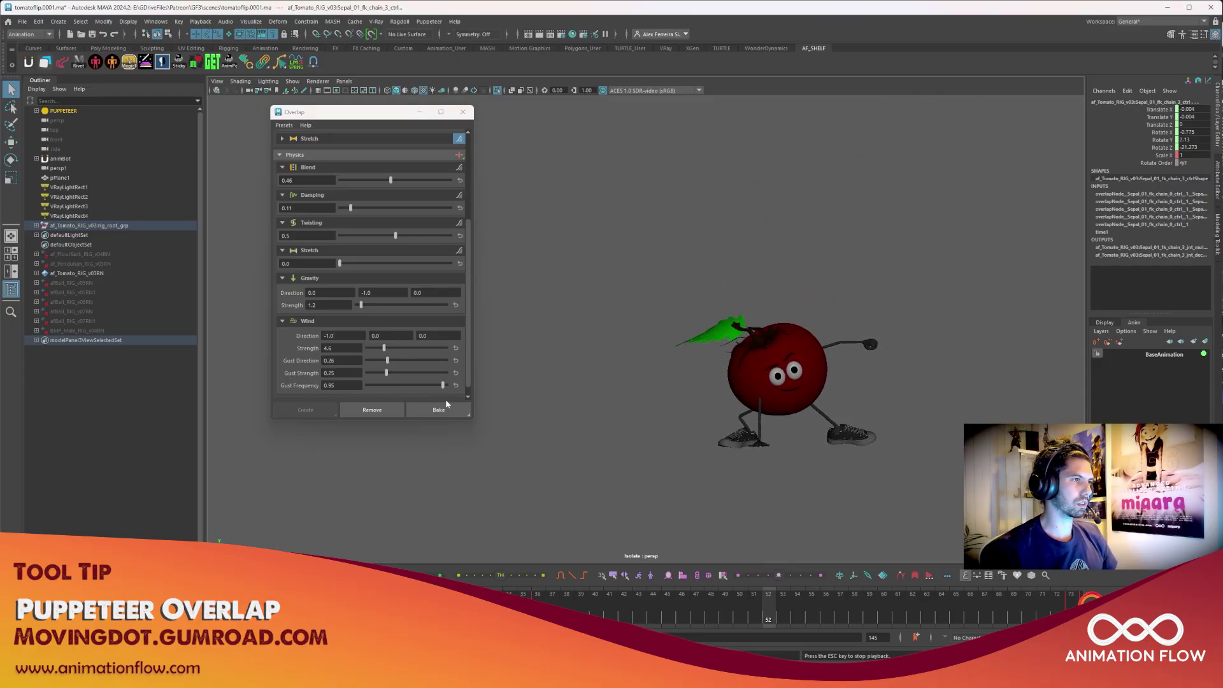
key("alt+v")
Step: Try a Gust Frequency of about 0.08 and a wind strength of 13.6, previewing each change
left_click(413, 384)
left_click_drag(375, 391, 372, 390)
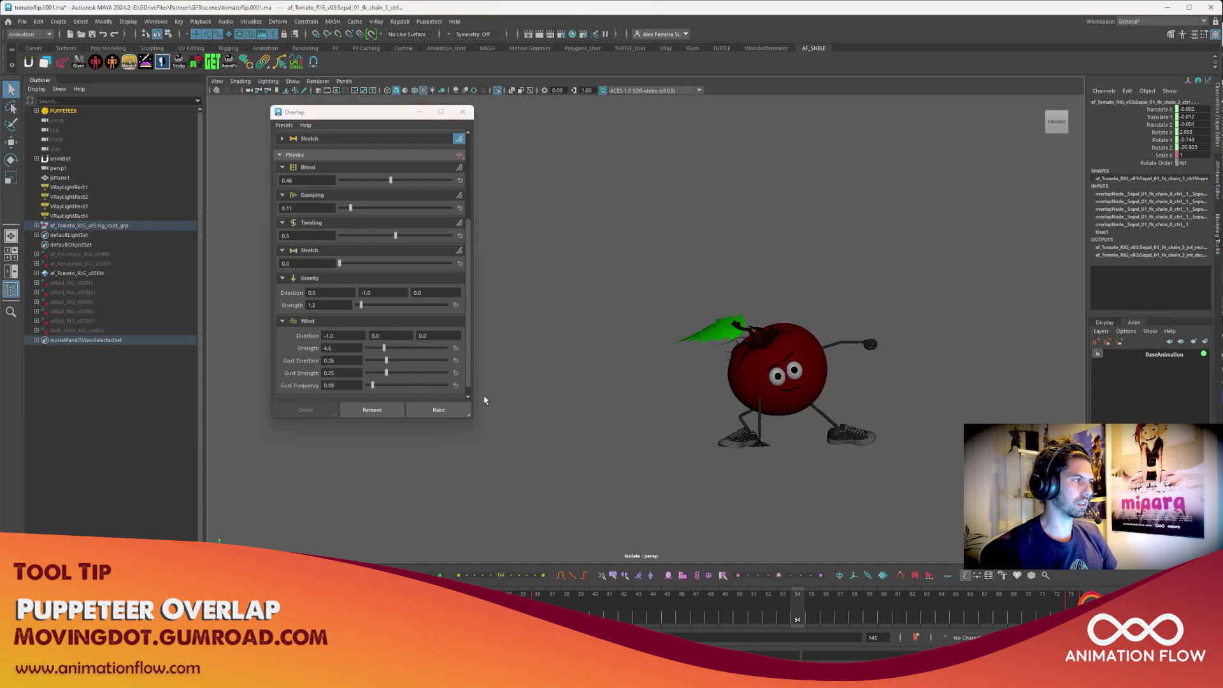
key("alt+v")
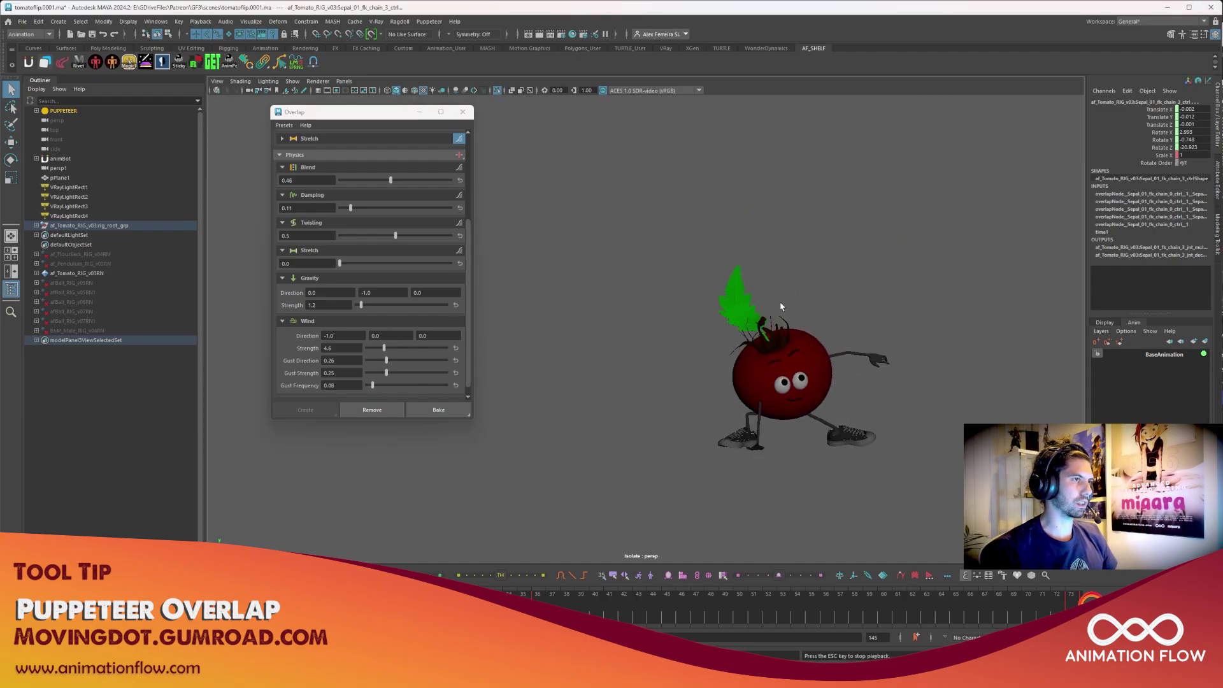
key("alt+v")
left_click_drag(400, 349, 420, 348)
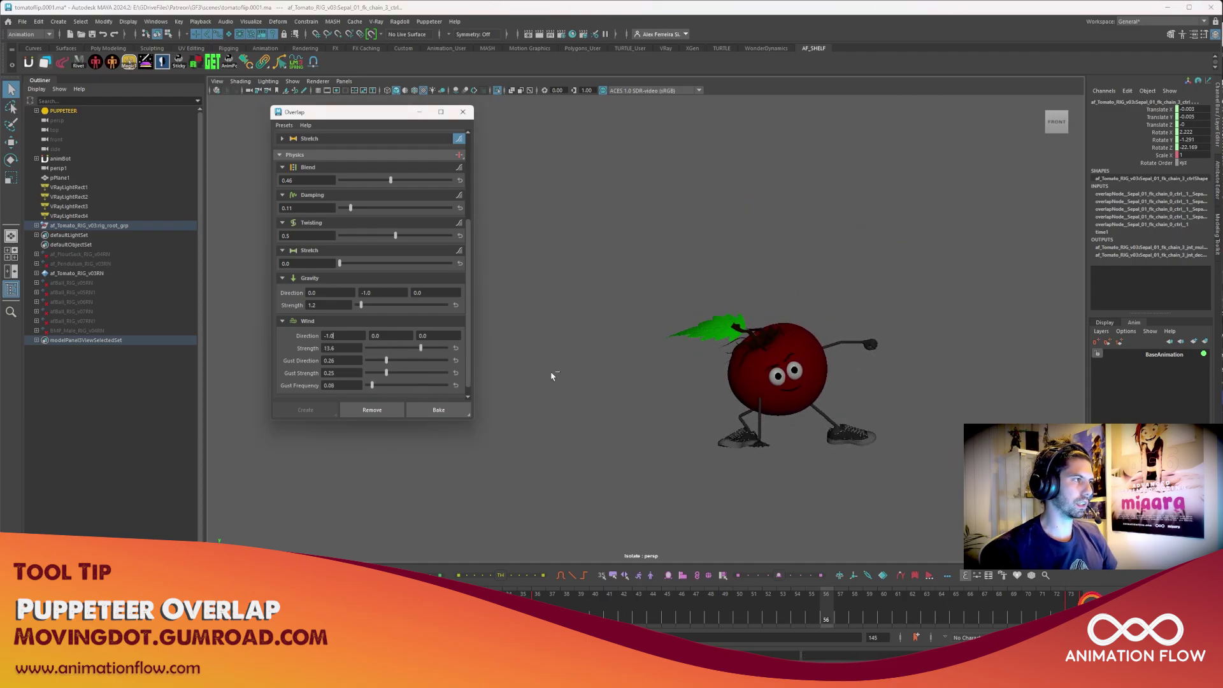
key("alt+v")
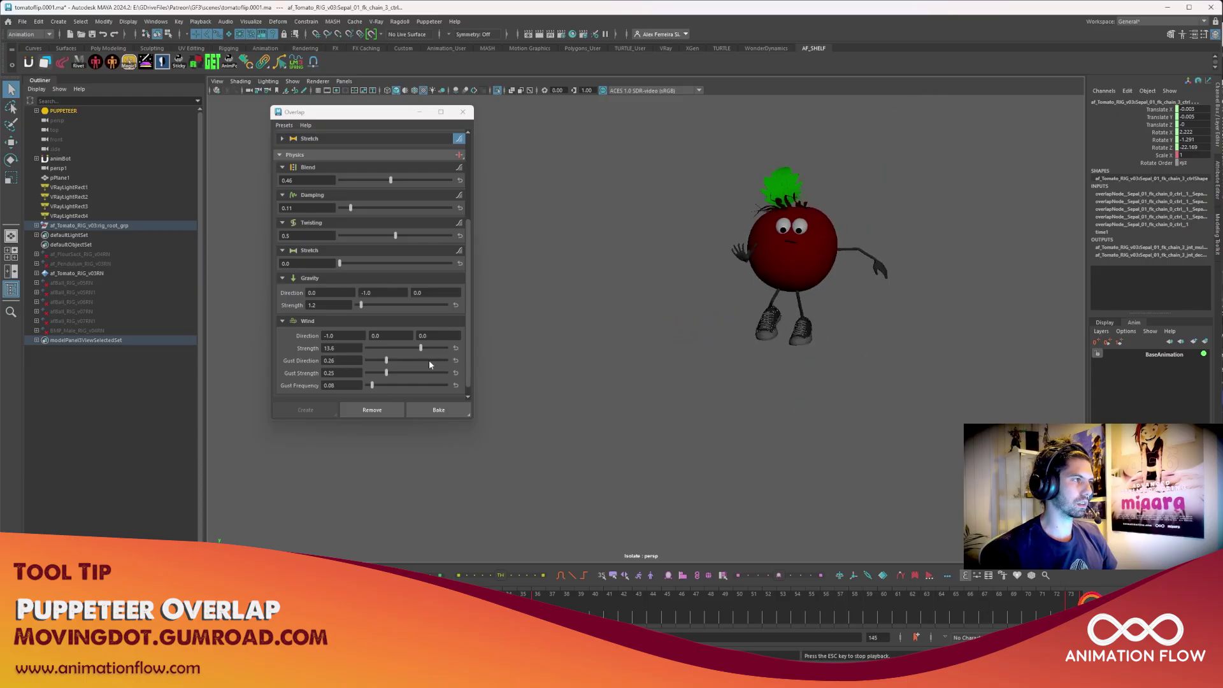
Step: Set wind strength to 7.6, Gust Frequency to 0.16, Gust Strength to 0.7 and Gust Direction to 0.5, and check playback
left_click_drag(425, 363, 396, 361)
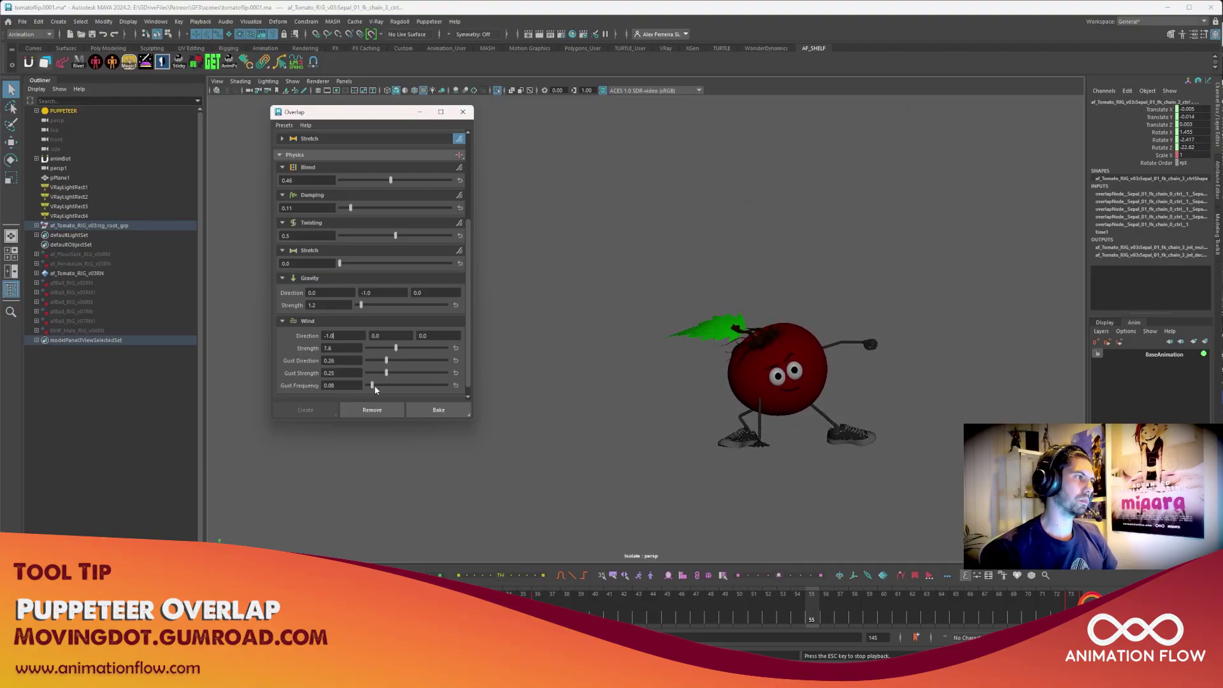
left_click_drag(380, 385, 423, 373)
left_click(455, 361)
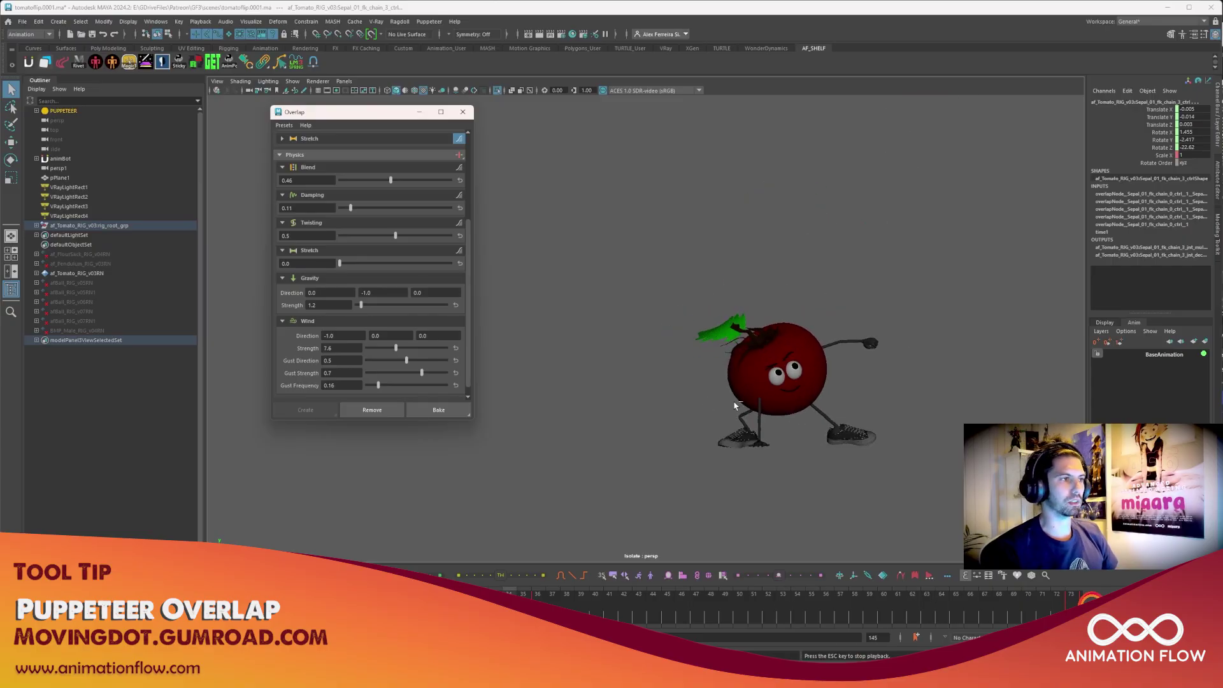
key("Escape")
Step: Identify the large green sepal's control, select only the Sepal_01 overlap and set its Physics Blend to 0.04
left_click(749, 344)
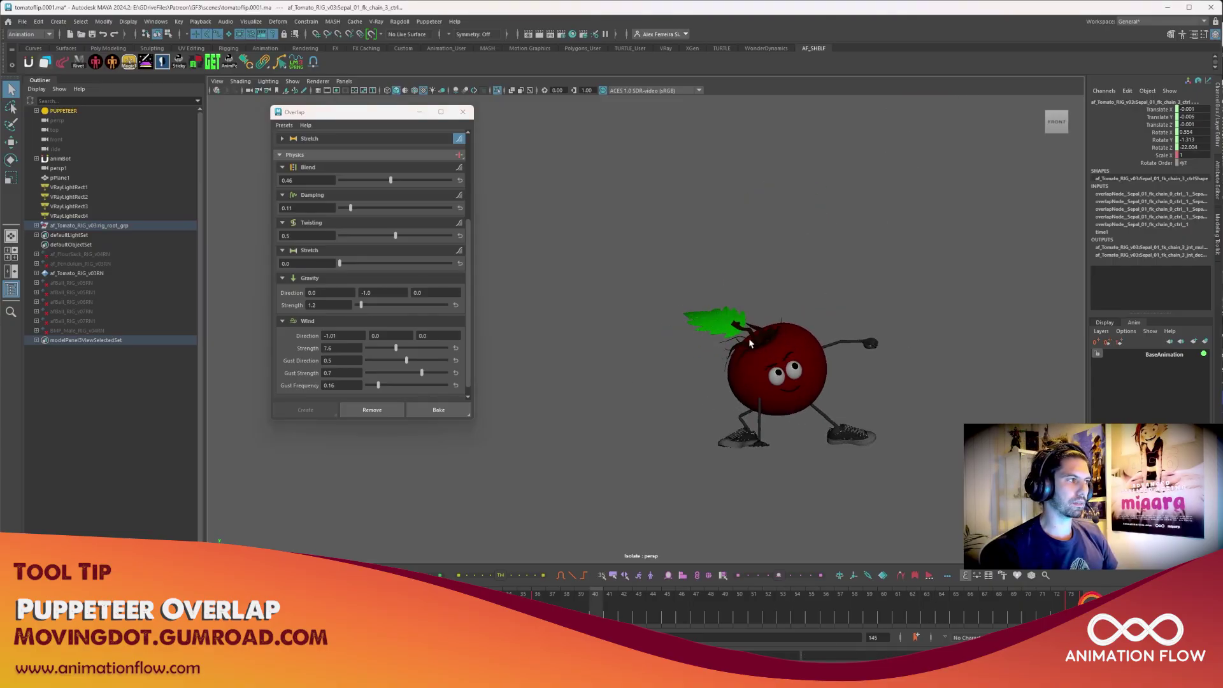
left_click(752, 332)
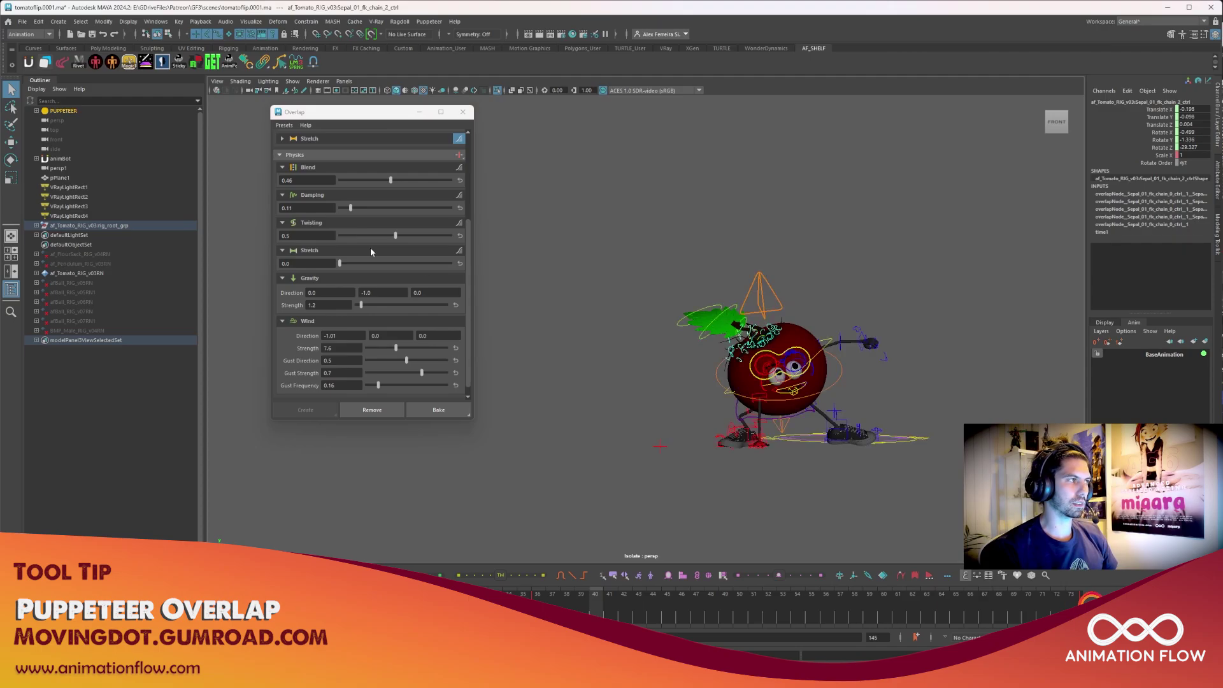
scroll(456, 299, "up", 5)
left_click(751, 333)
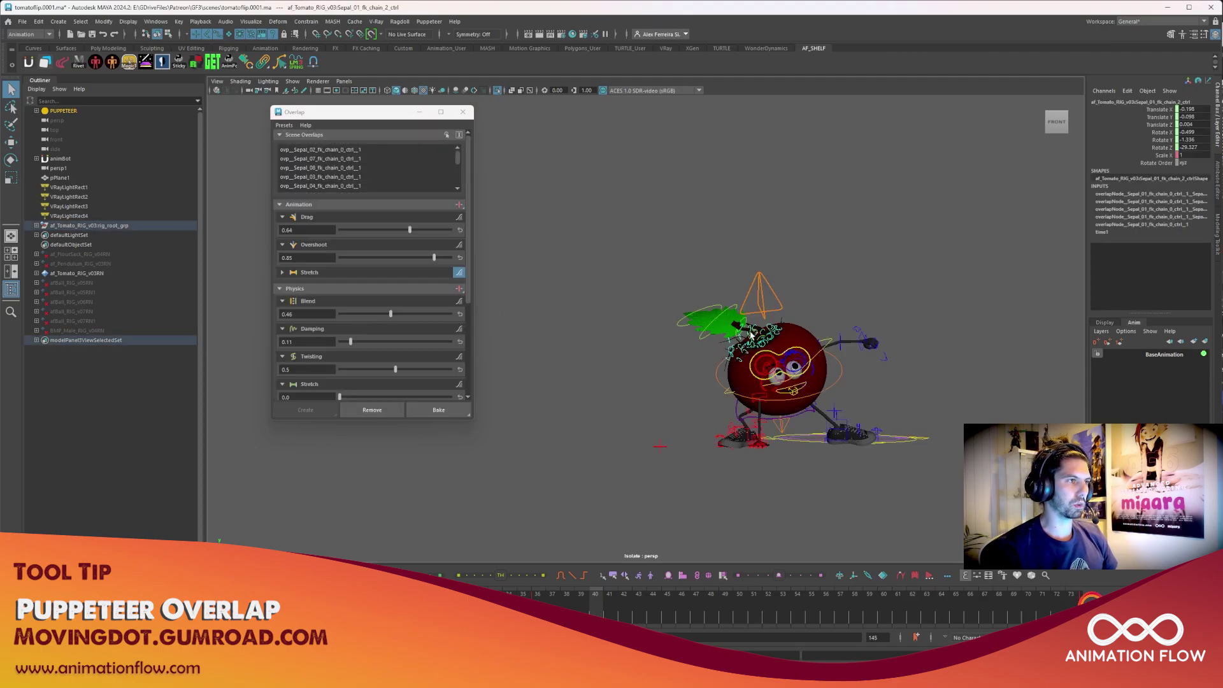
scroll(758, 333, "up", 10)
scroll(729, 332, "down", 7)
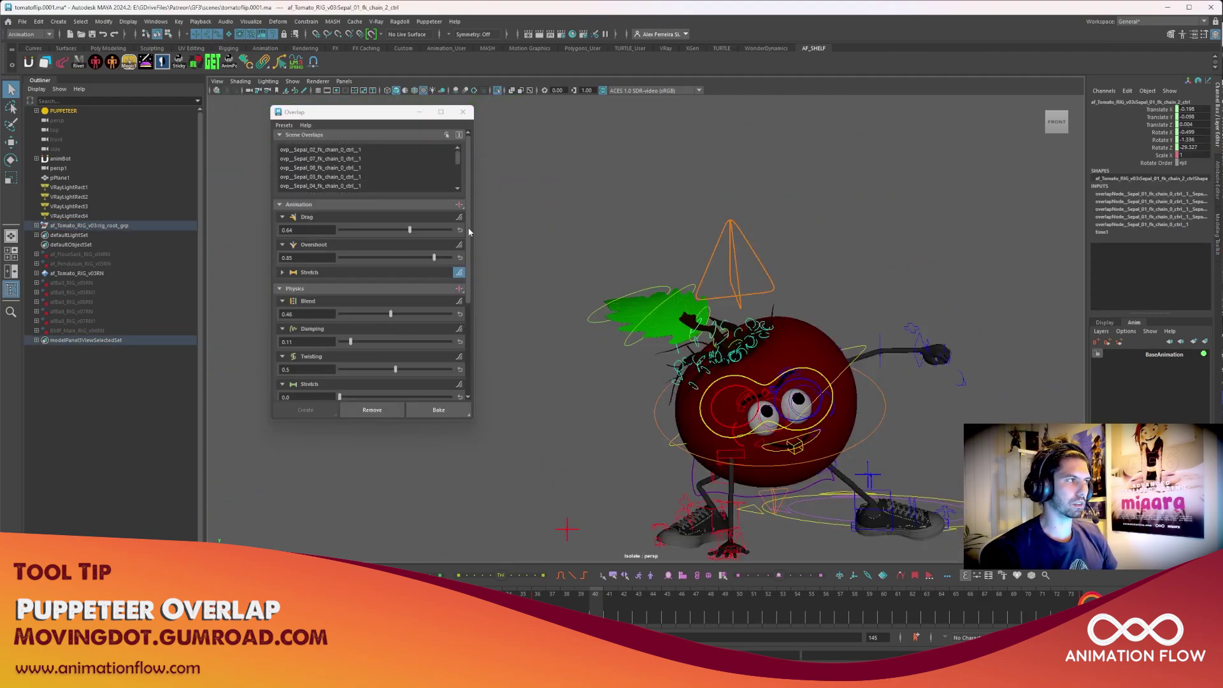
left_click_drag(457, 162, 457, 180)
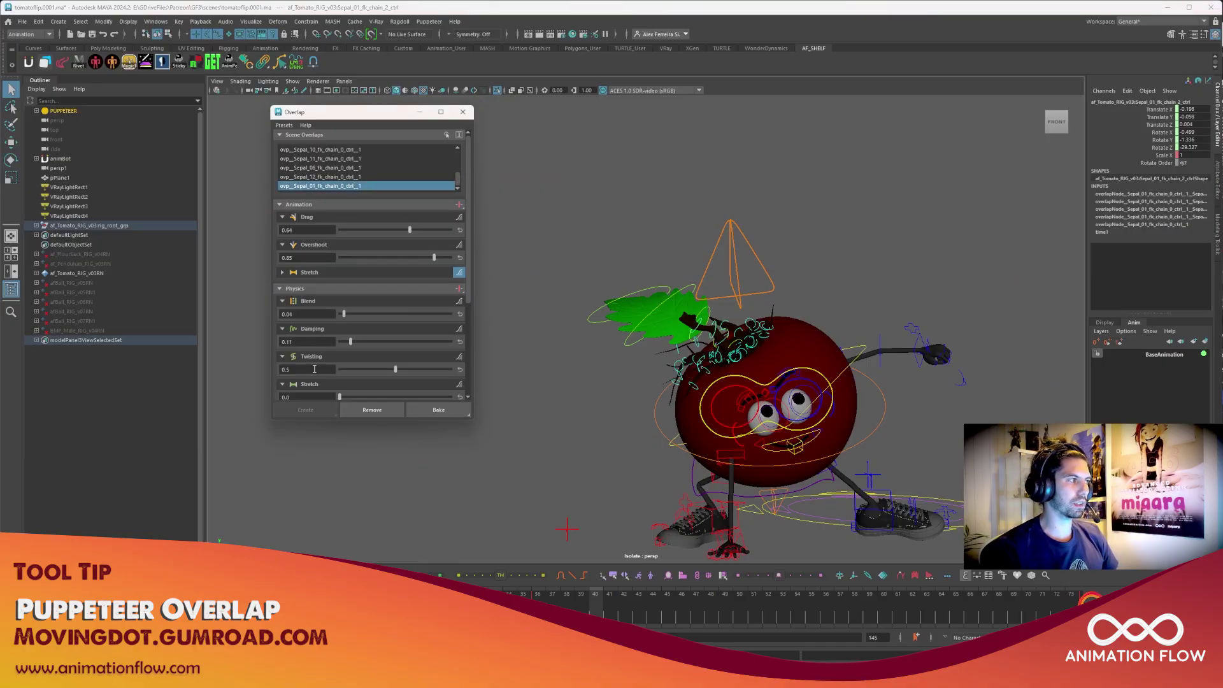
Step: Play the animation and check the large sepal's motion against the other sepals
key("alt+v")
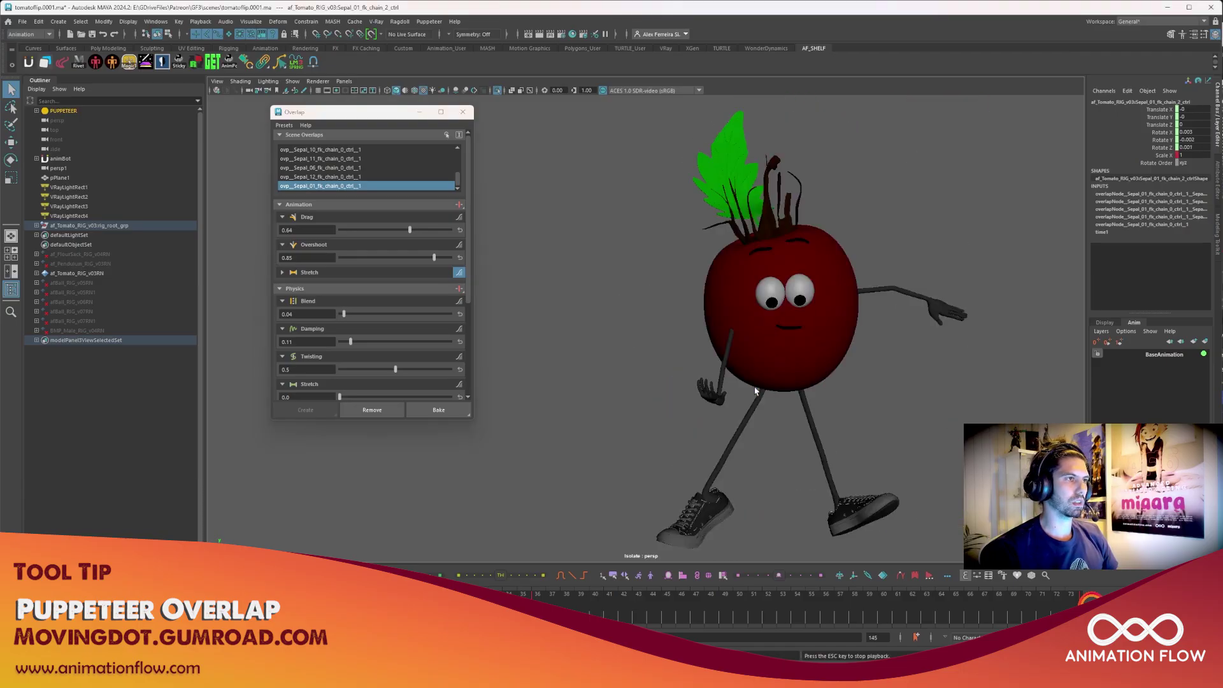
scroll(773, 390, "down", 5)
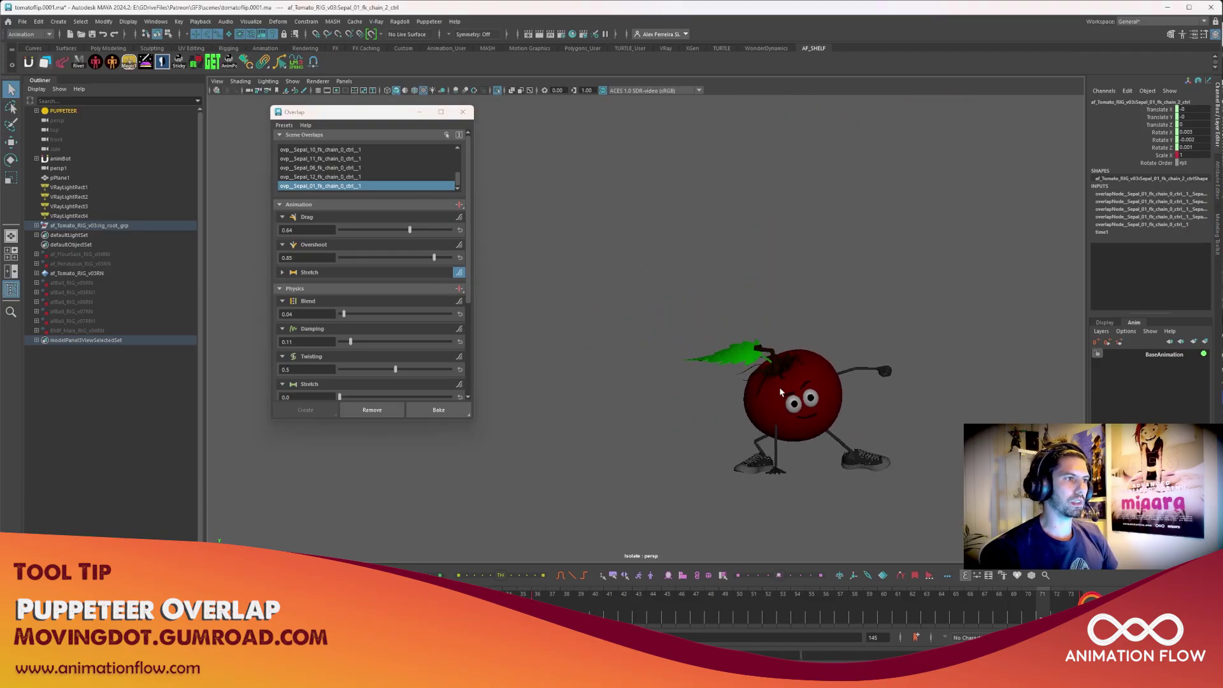
key("alt+v")
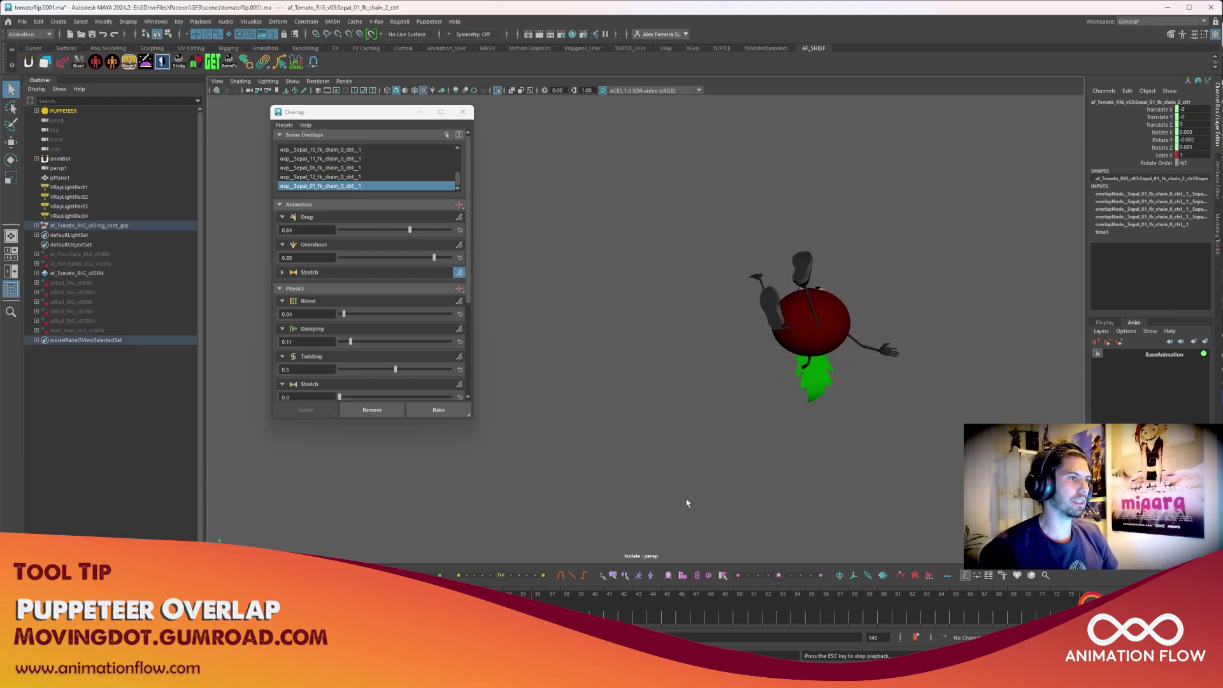
Step: Save the scene and replay the animation to check the tuned sepal motion
left_click_drag(876, 369, 853, 407, "alt")
key("alt+v")
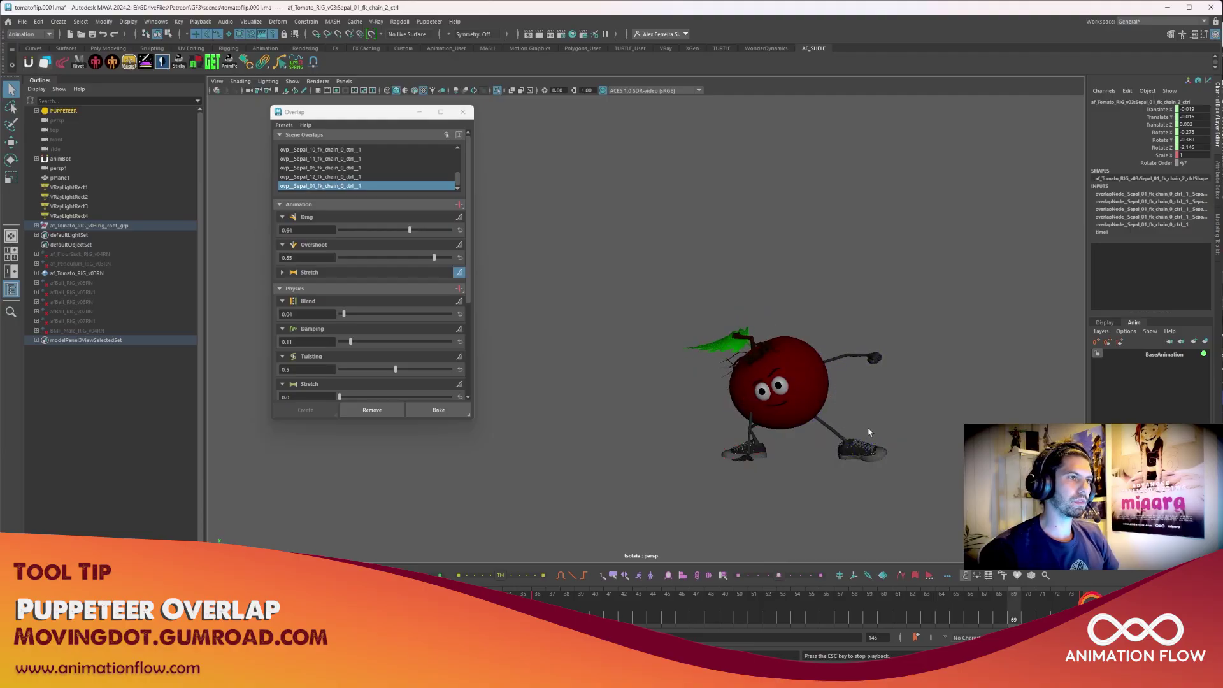
key("alt+v")
key("ctrl+s")
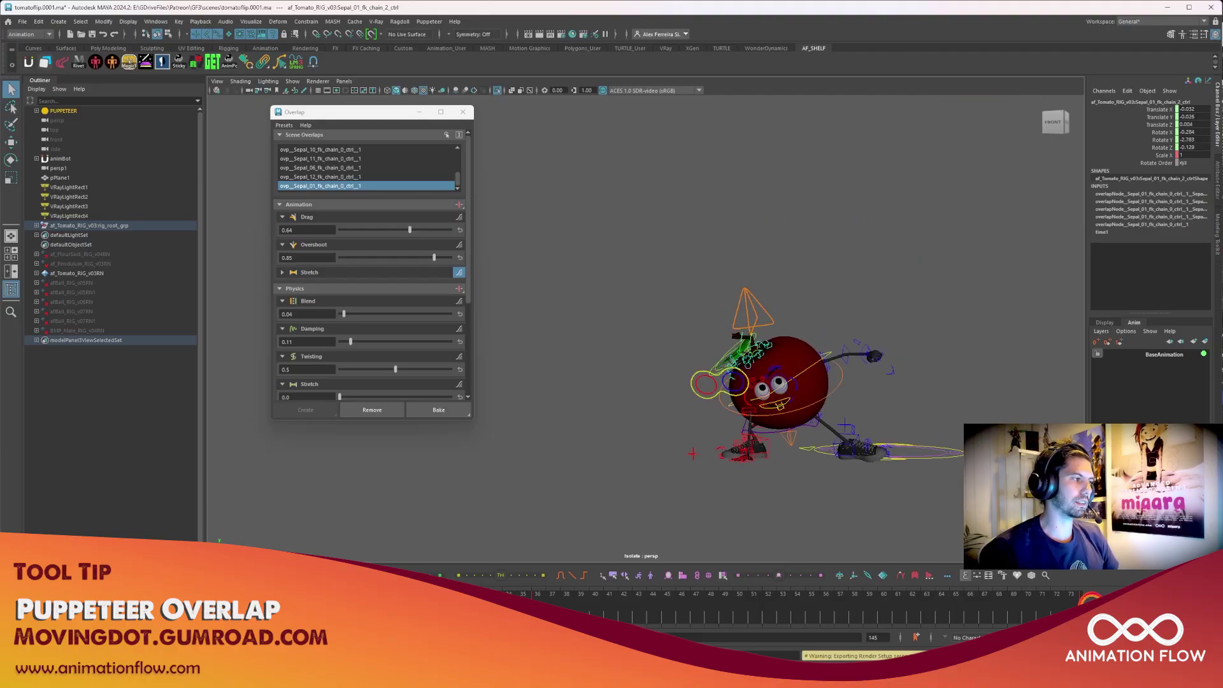
key("alt+v")
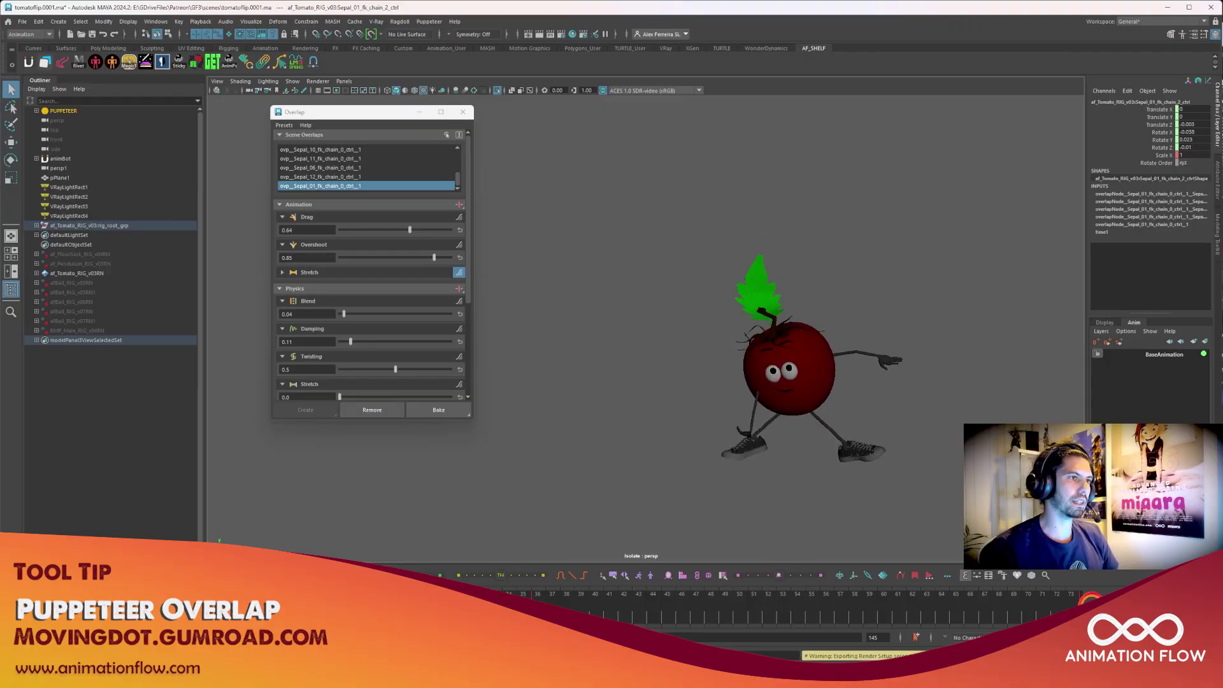
key("alt+v")
Step: Select the left arm's FK root, mid and tip controls and create an overlap on the chain
scroll(945, 393, "up", 3)
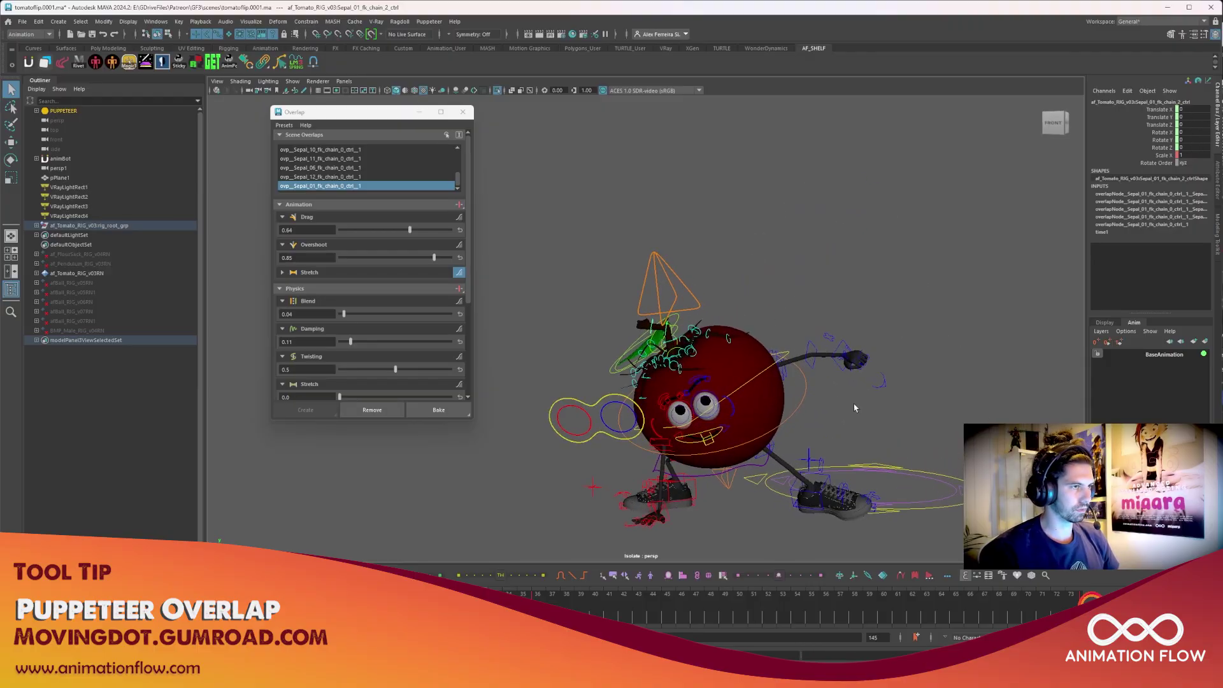
left_click(787, 374)
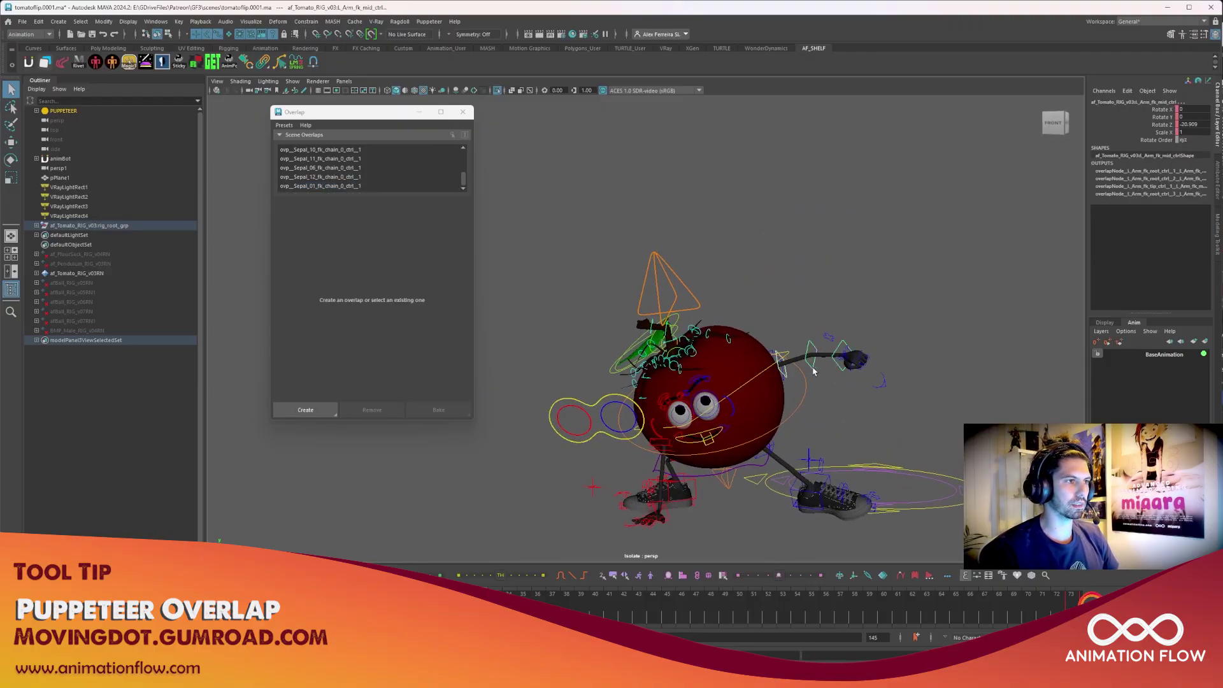
left_click(828, 372)
left_click(788, 380)
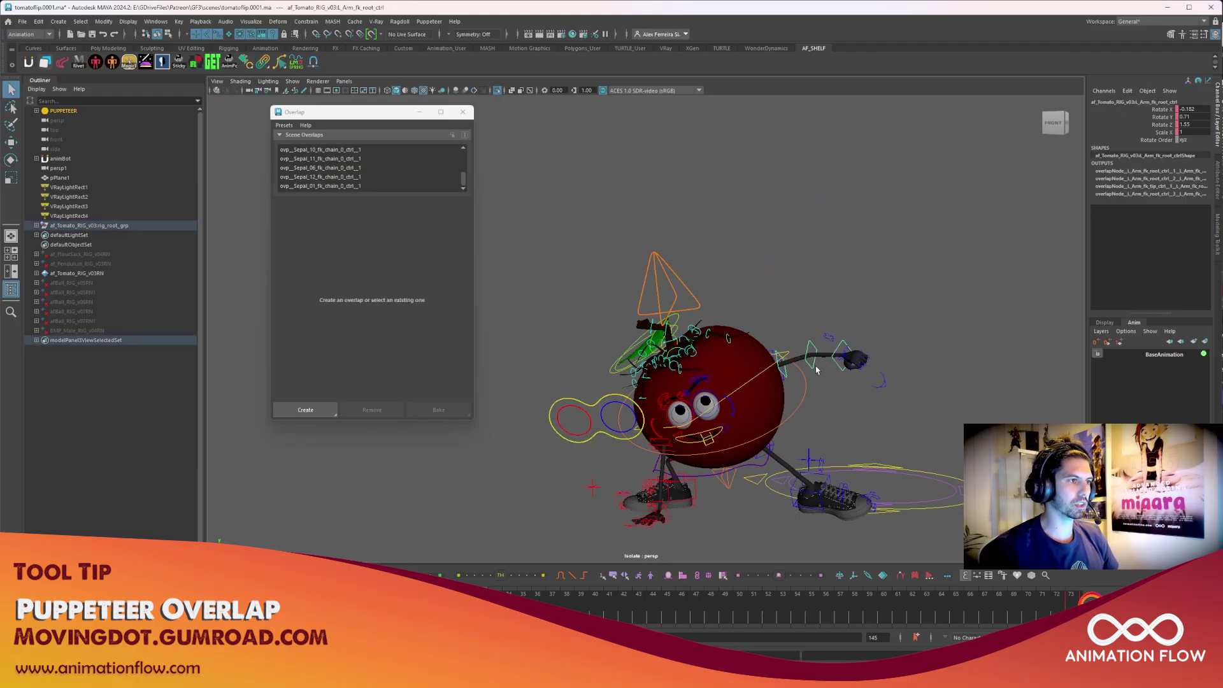
scroll(838, 369, "up", 5)
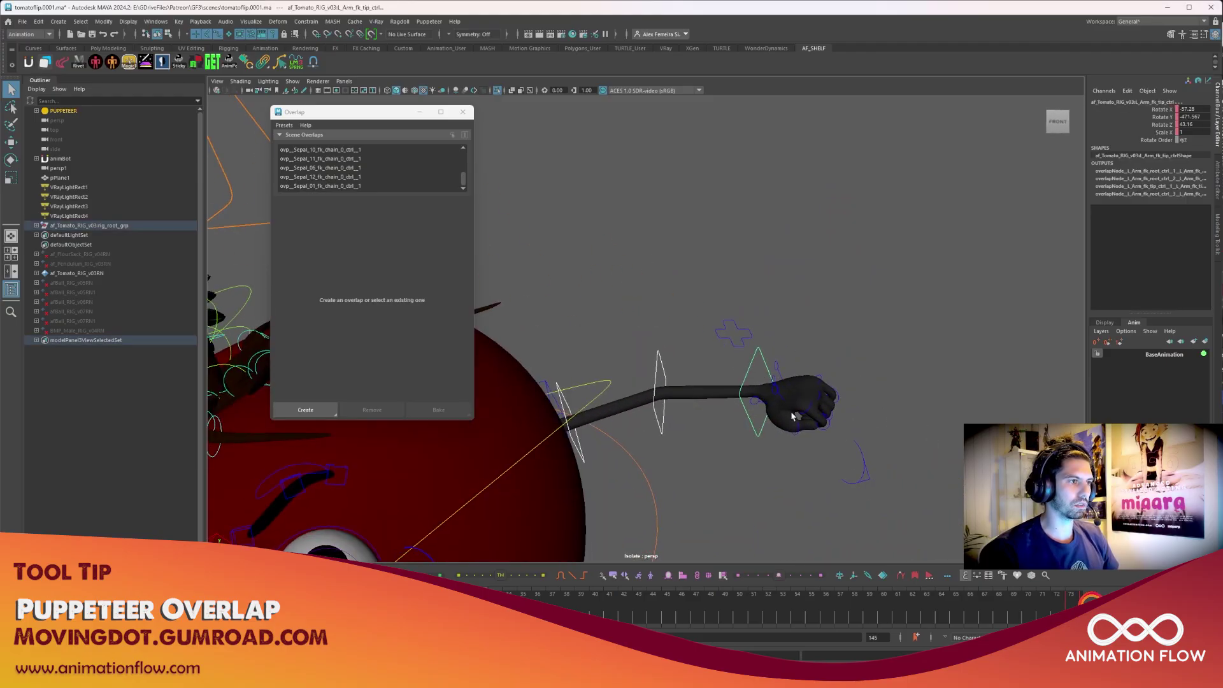
scroll(793, 415, "down", 5)
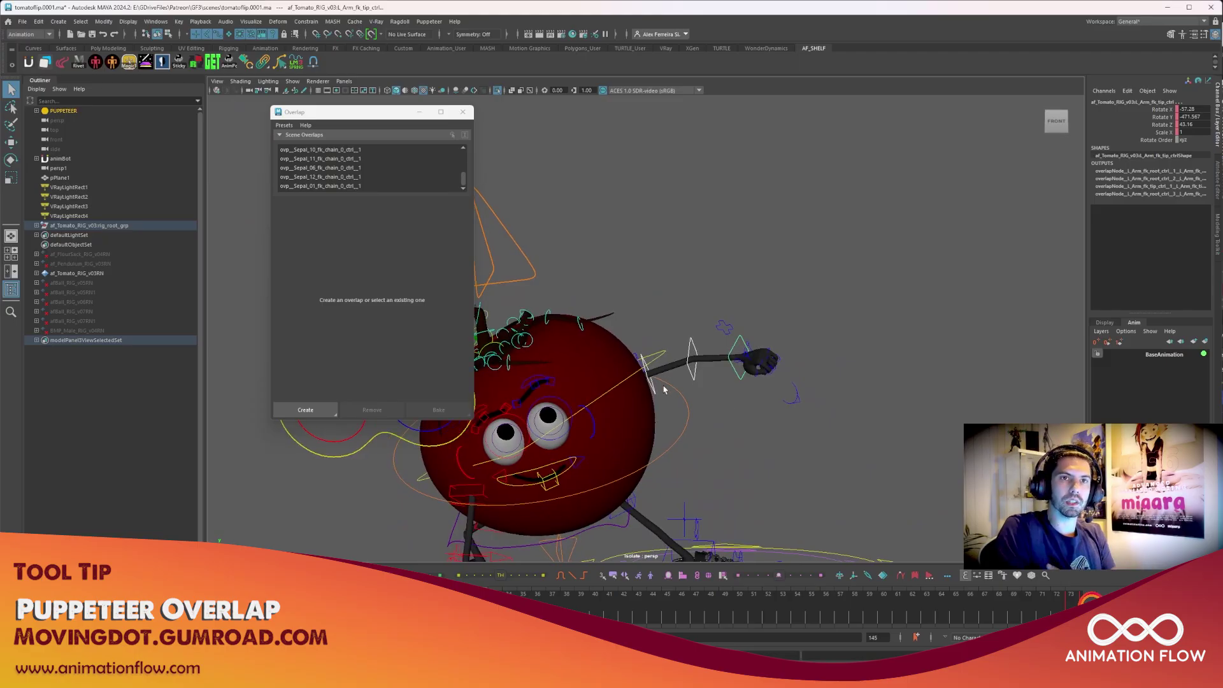
left_click(306, 409)
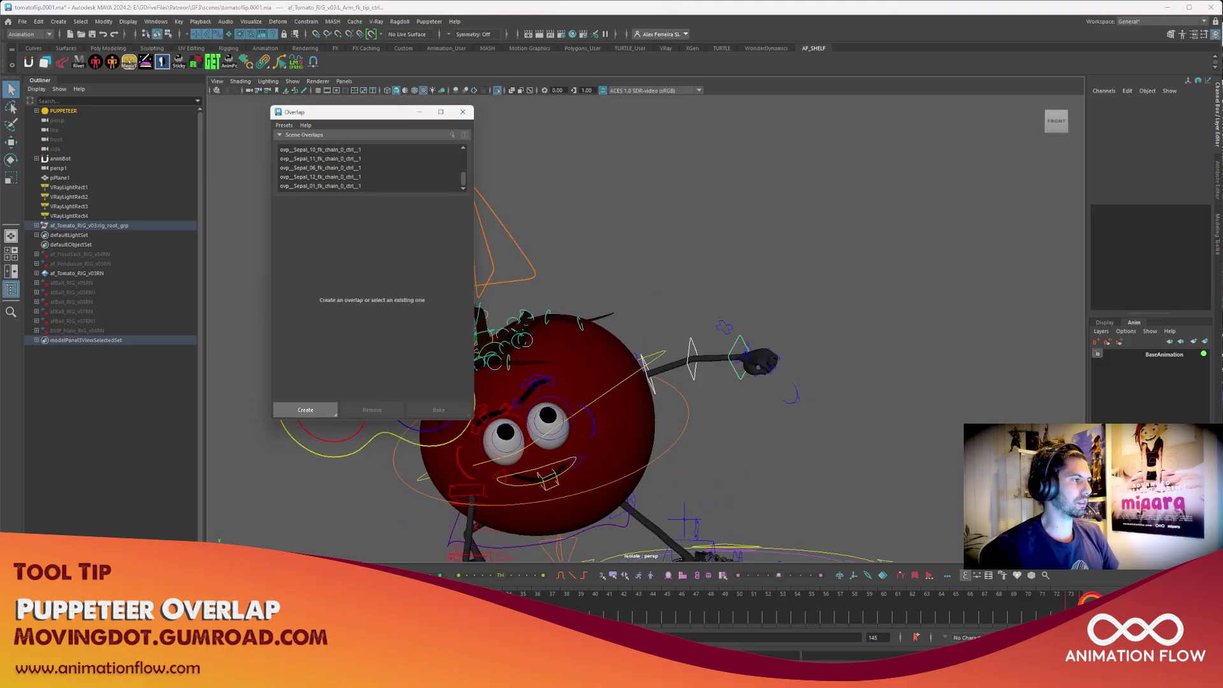
Step: Play back the animation with the arm overlap and set its Drag to 0.81
key("alt+shift+v")
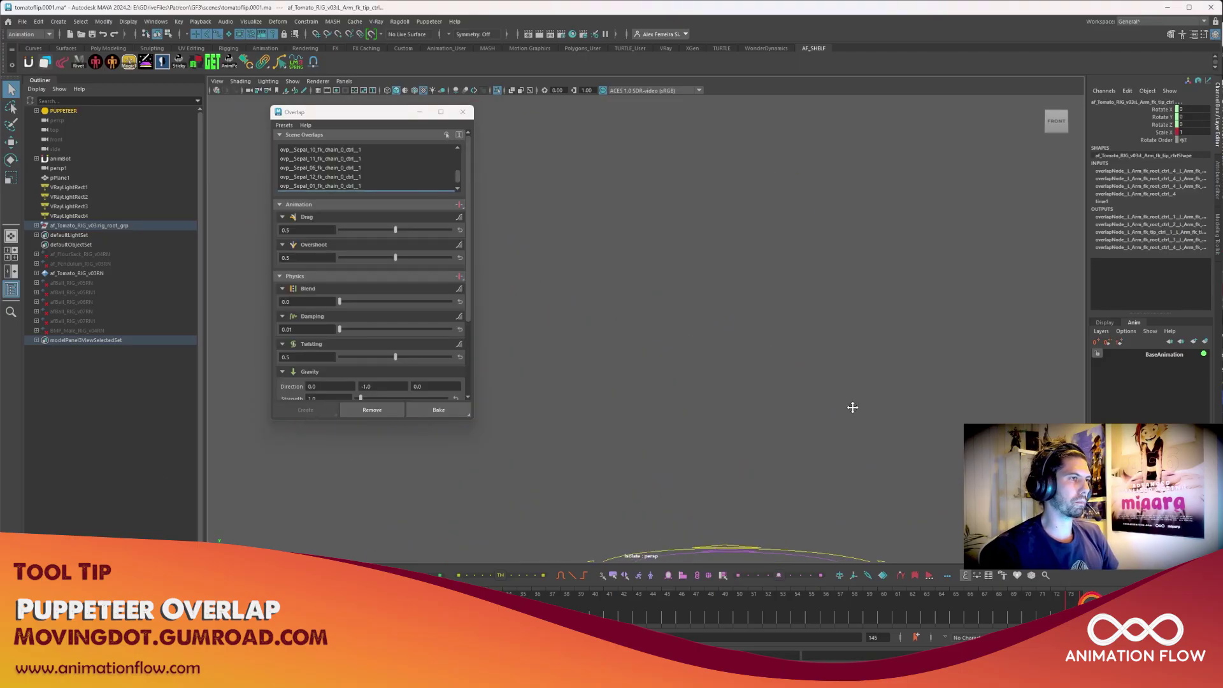
right_click_drag(851, 407, 707, 412, "alt")
left_click_drag(707, 412, 761, 423, "alt")
key("alt+v")
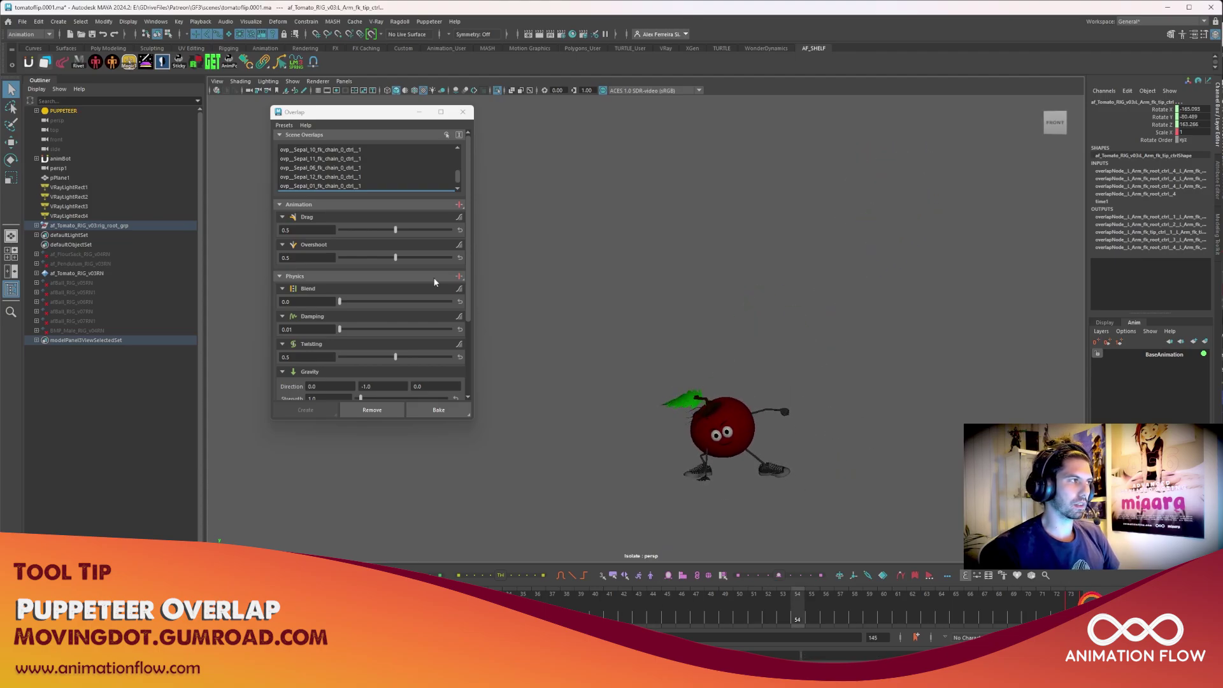
left_click_drag(395, 230, 430, 230)
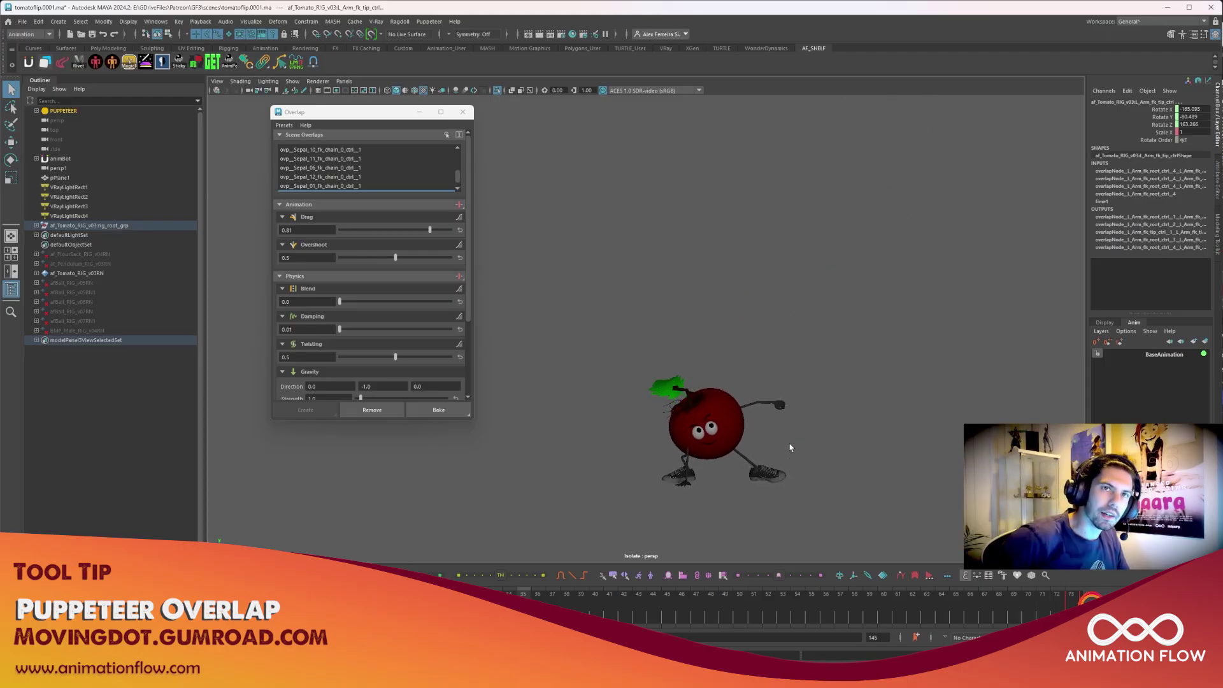
Step: Try several Overshoot amounts on the arm overlap during playback, setting Overshoot to 0.94 and Drag to 0.58
left_click(278, 276)
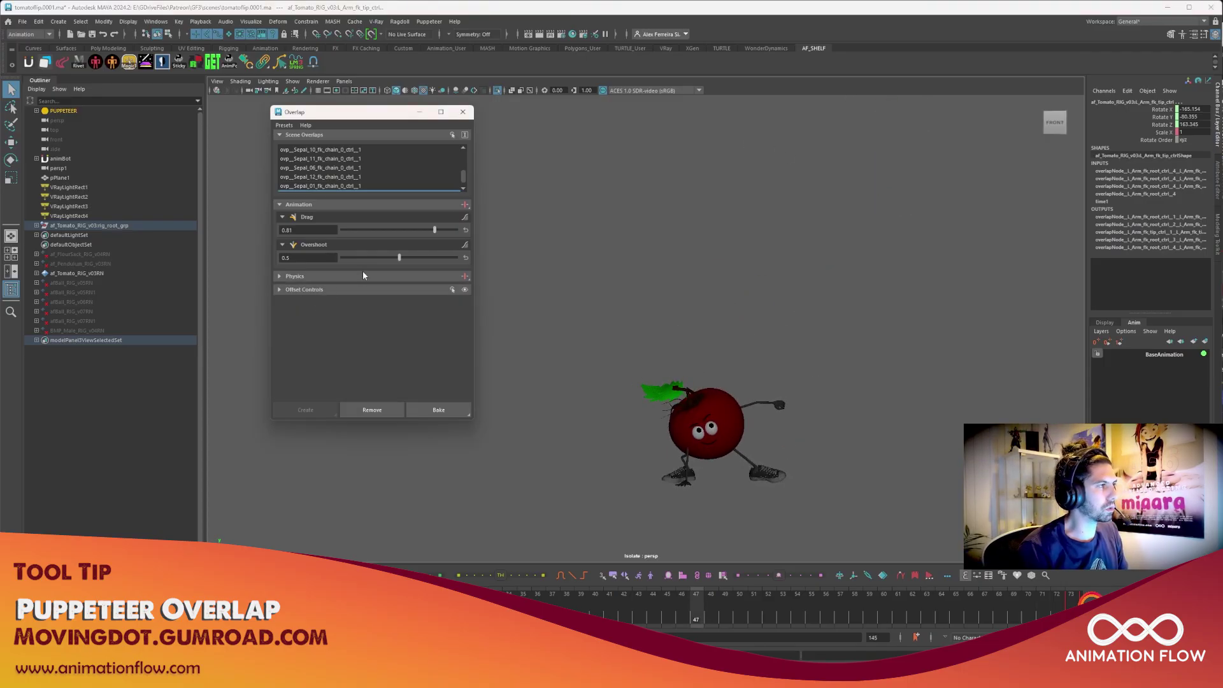
left_click_drag(401, 257, 416, 257)
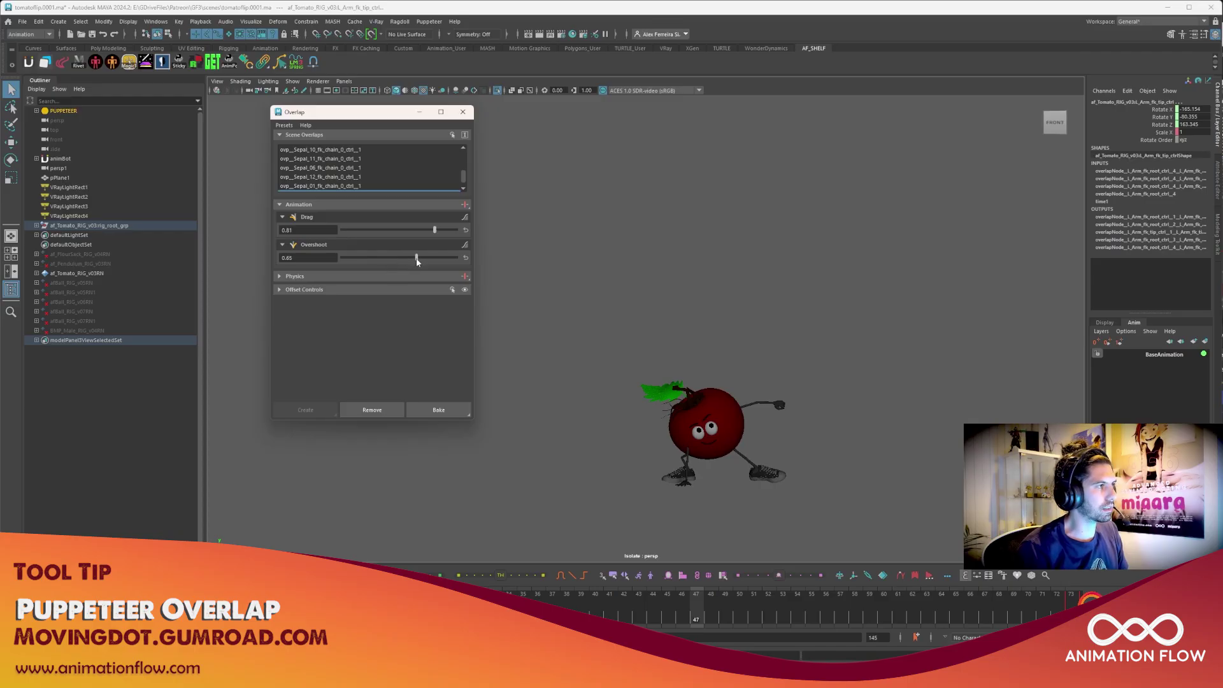
key("alt+v")
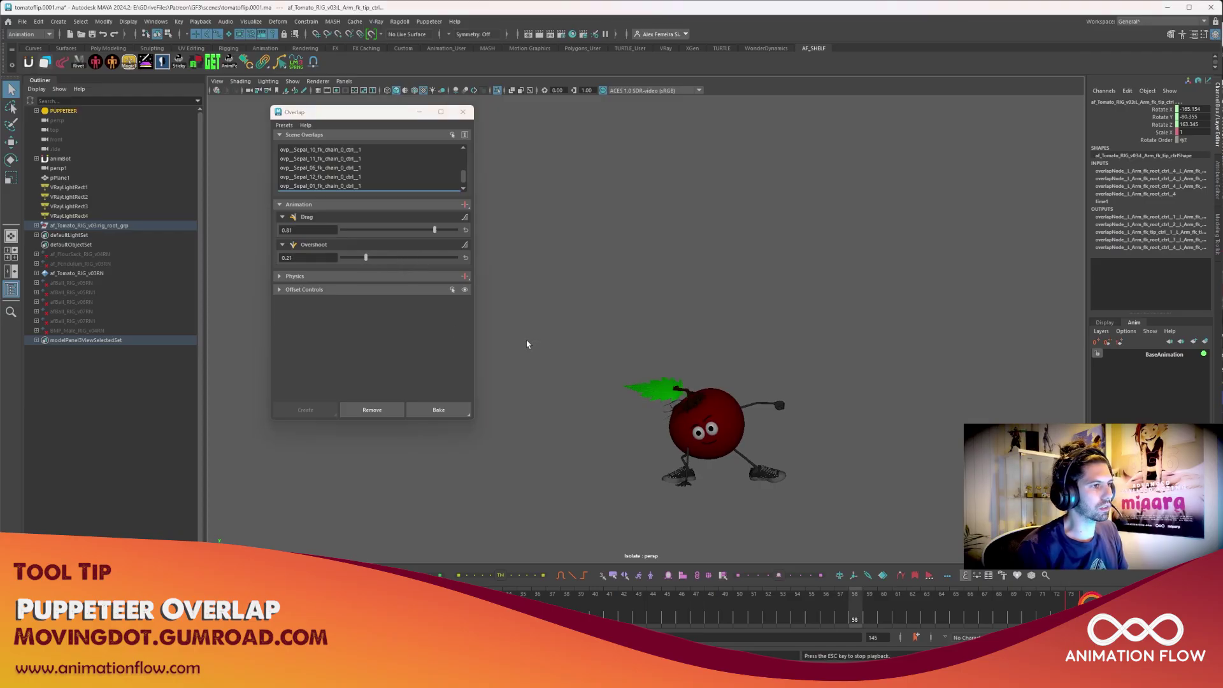
key("Escape")
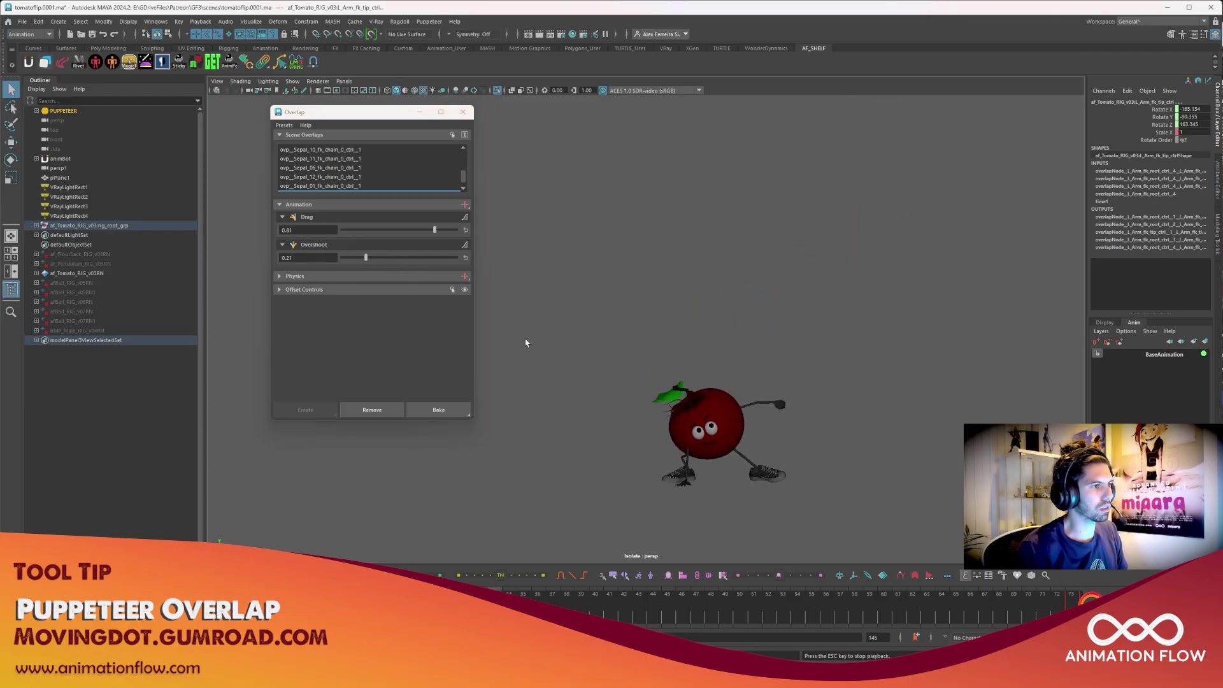
left_click(437, 257)
key("alt+v")
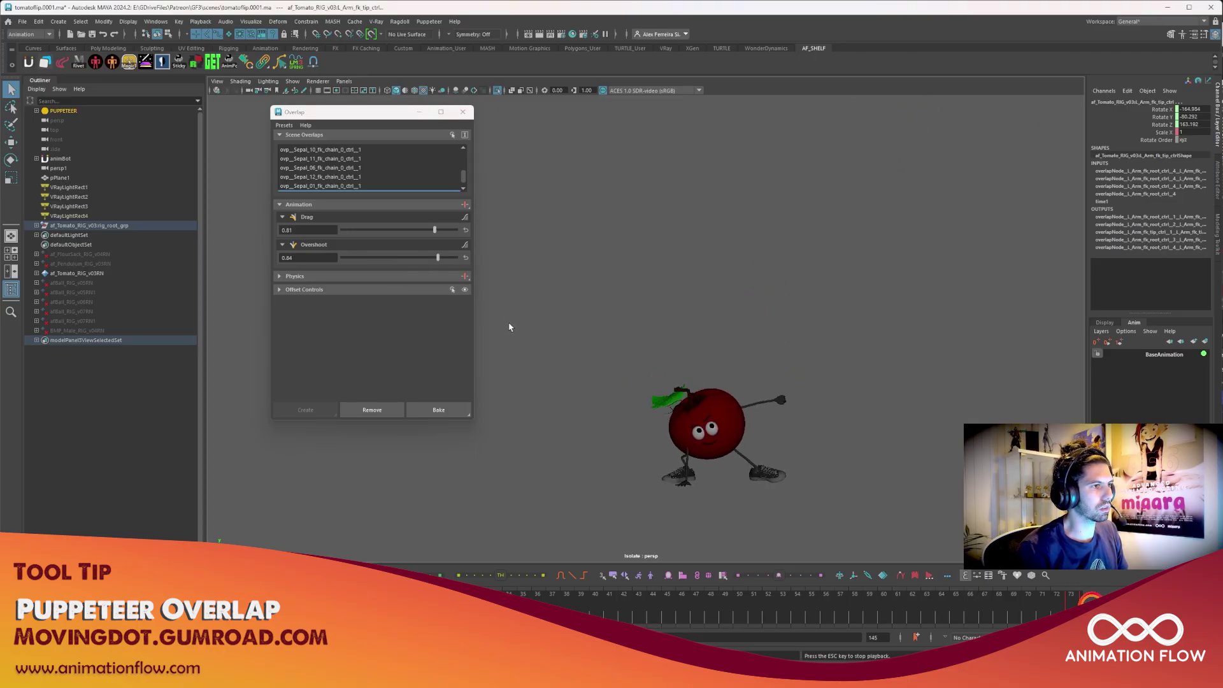
left_click(443, 258)
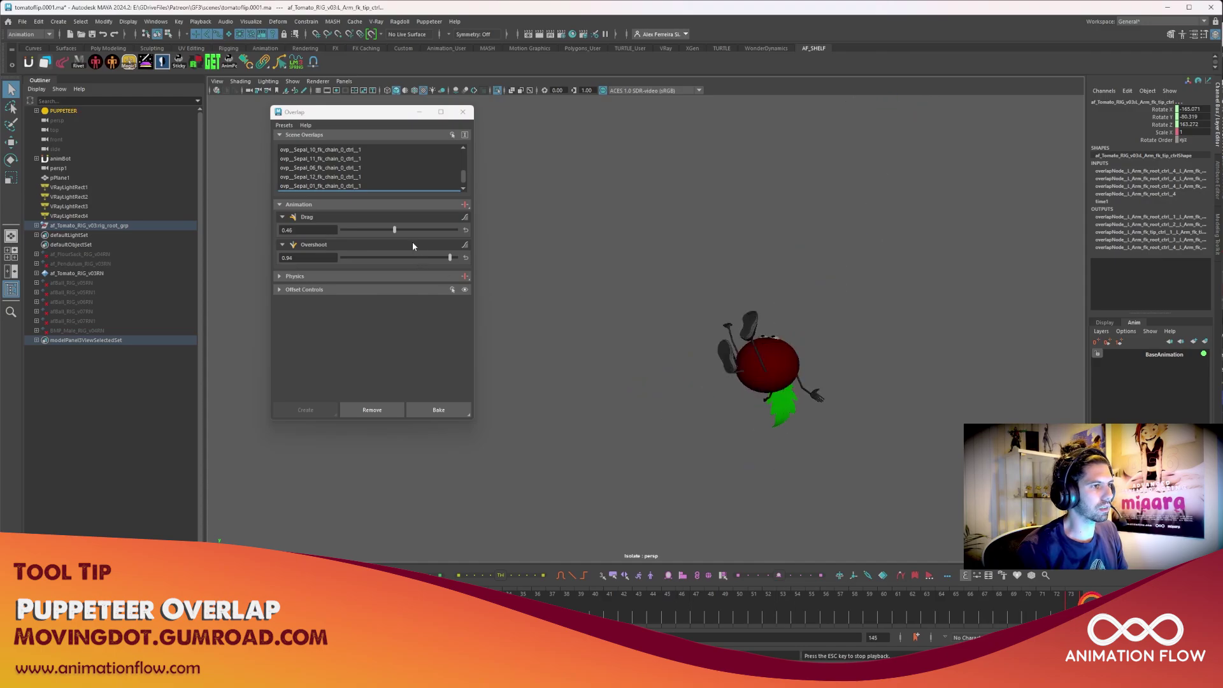
mouse_move(414, 230)
left_mouse_down()
mouse_move(451, 233)
mouse_move(386, 230)
mouse_move(408, 229)
left_mouse_up()
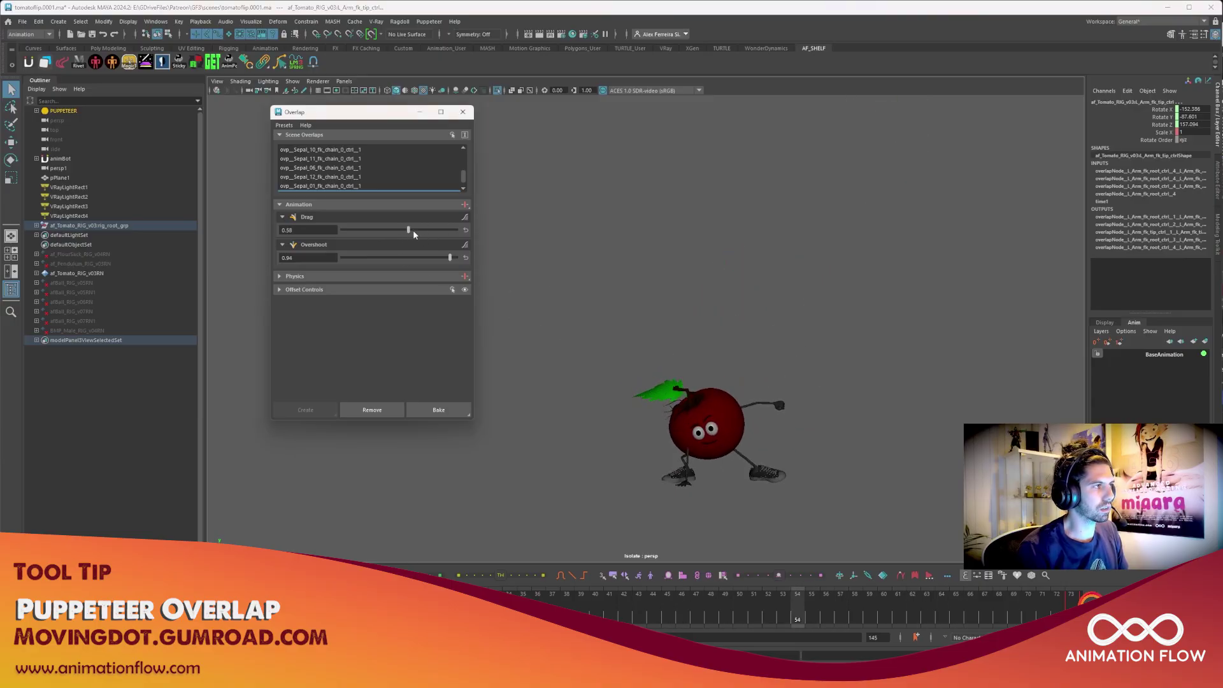
Step: Test Physics Blend amounts of 0.58 and 0.27 on the arm overlap, then set Blend to 0.33 and Drag to 0.71
left_click(280, 276)
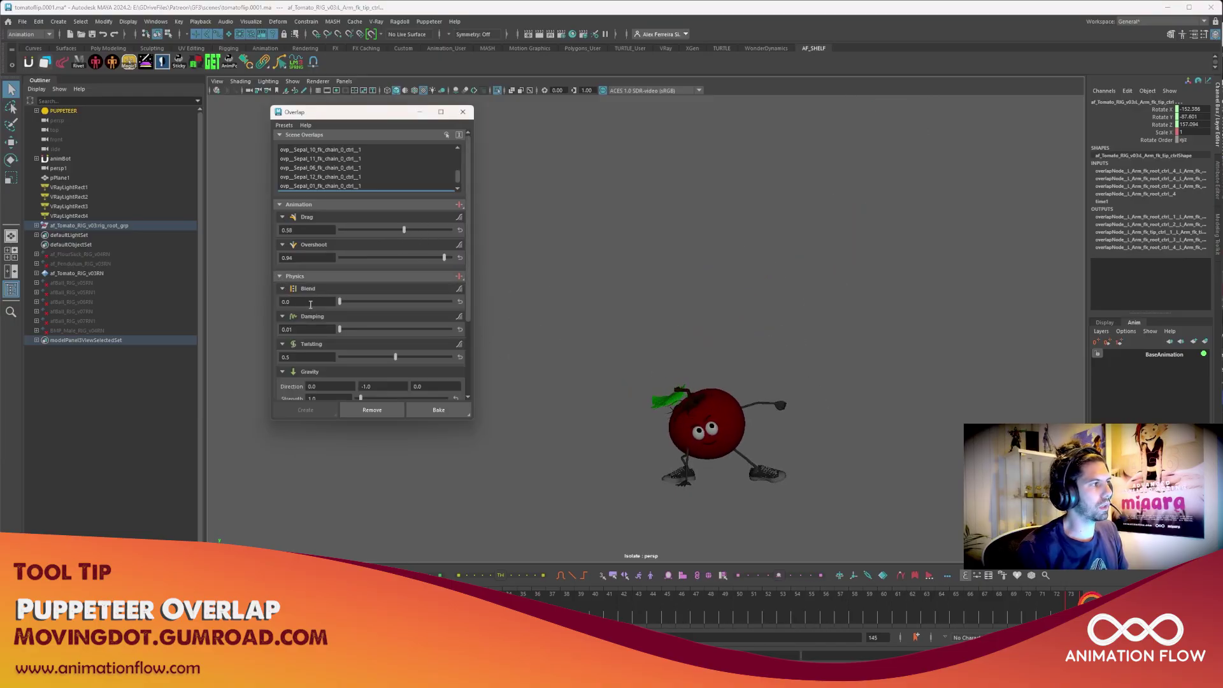
left_click_drag(352, 304, 401, 307)
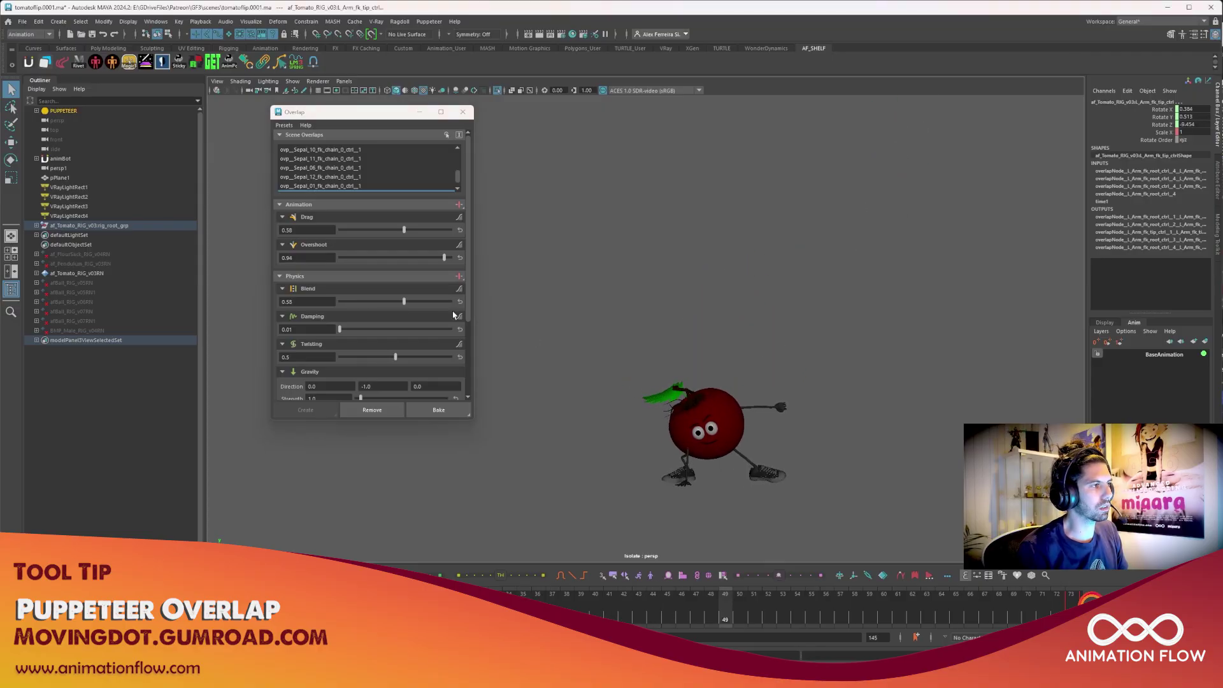
left_click_drag(404, 301, 370, 301)
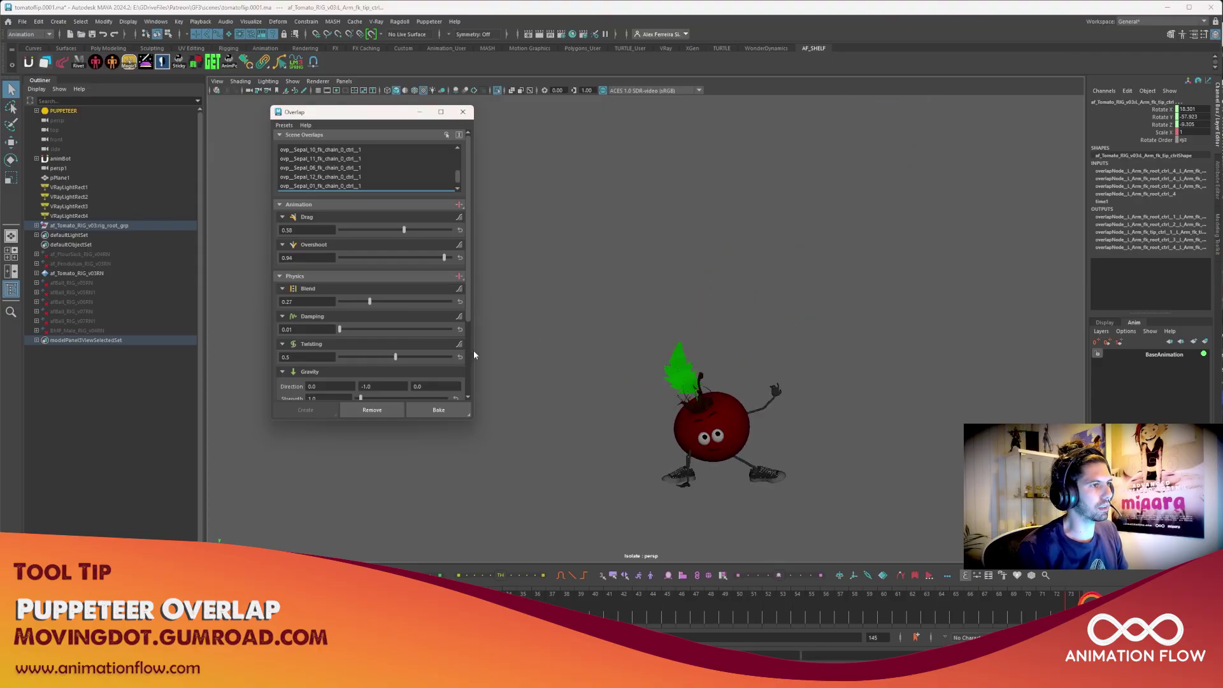
left_click_drag(369, 302, 376, 302)
left_click_drag(404, 230, 418, 230)
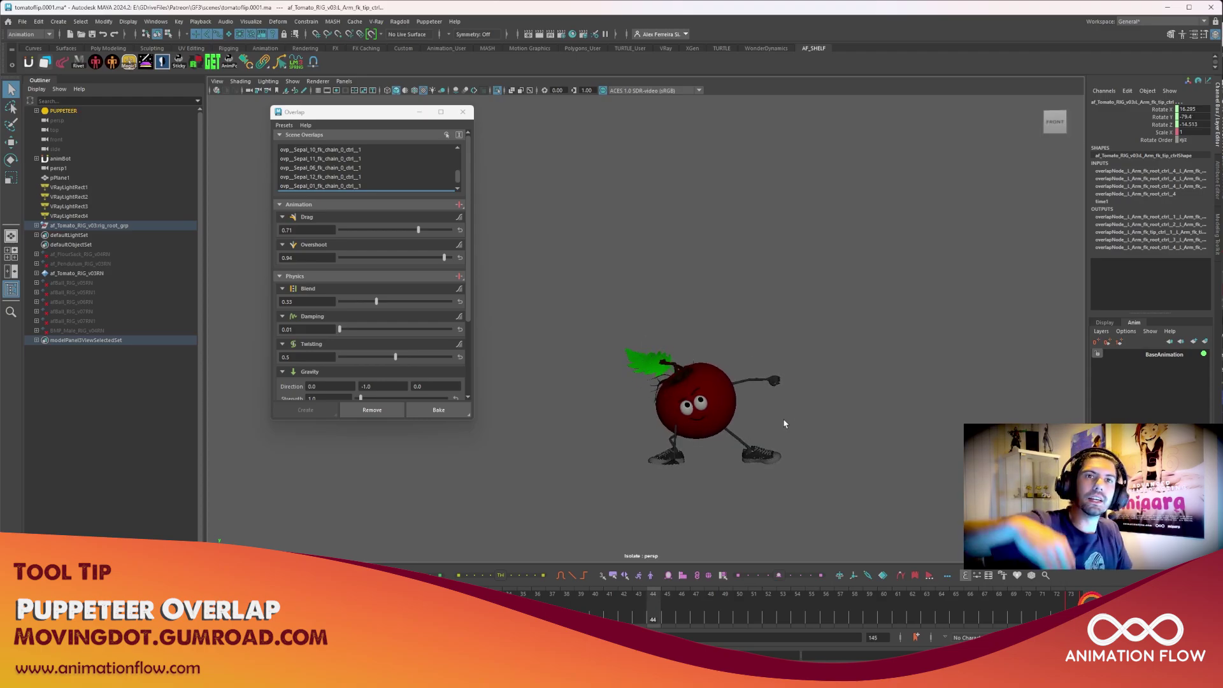
Step: Bake the left arm's overlap into keyframes on its FK controls
scroll(784, 422, "up", 5)
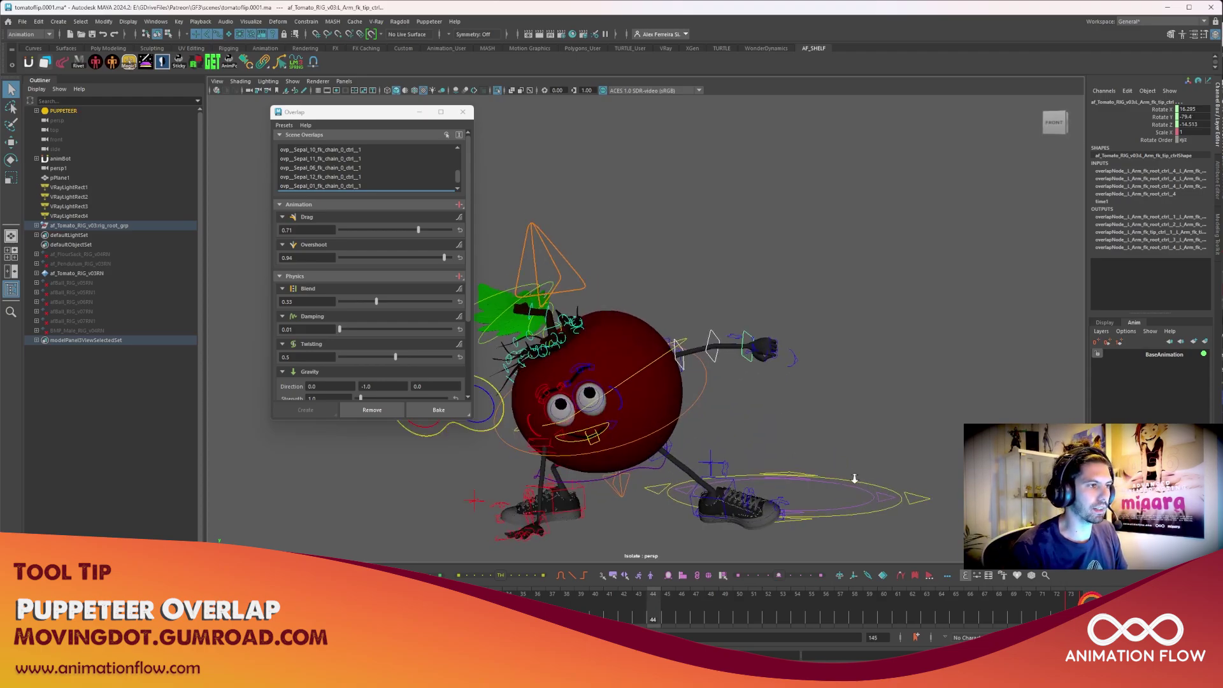
left_click(683, 370)
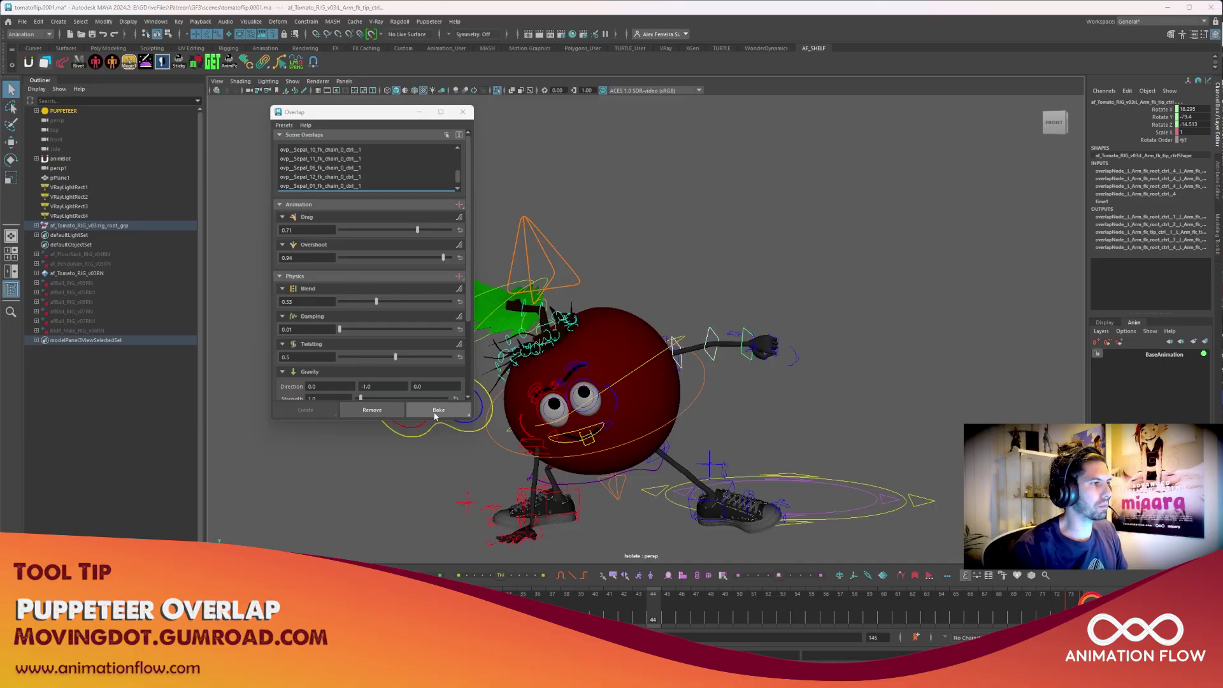
left_click(449, 507)
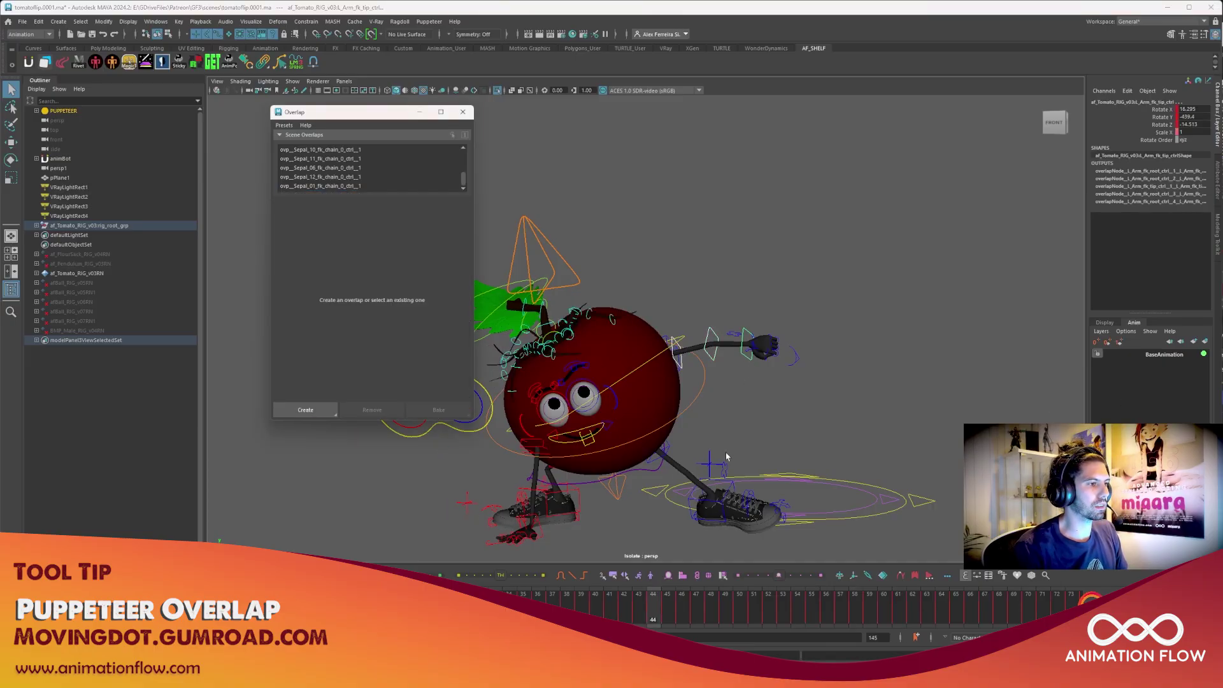
Step: Open the Graph Editor on the baked arm controls and inspect the FK root control's curves
middle_click_drag(726, 399, 704, 399, "alt")
key("ctrl+g")
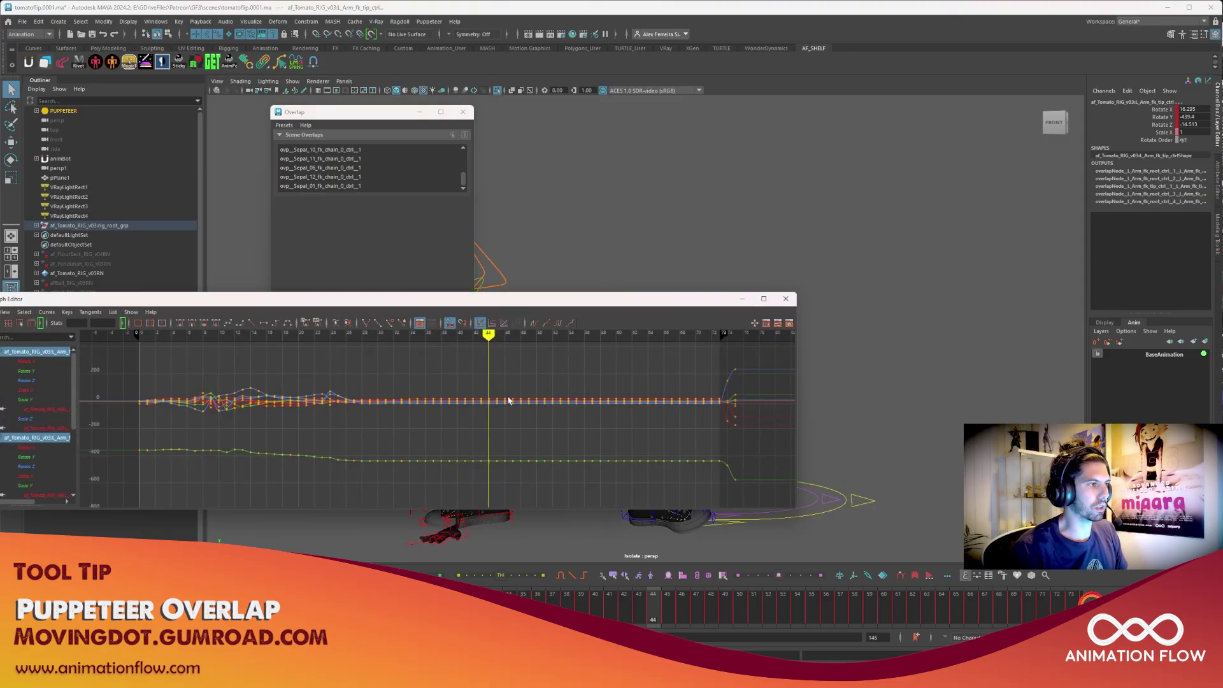
right_click_drag(508, 401, 516, 428, "alt")
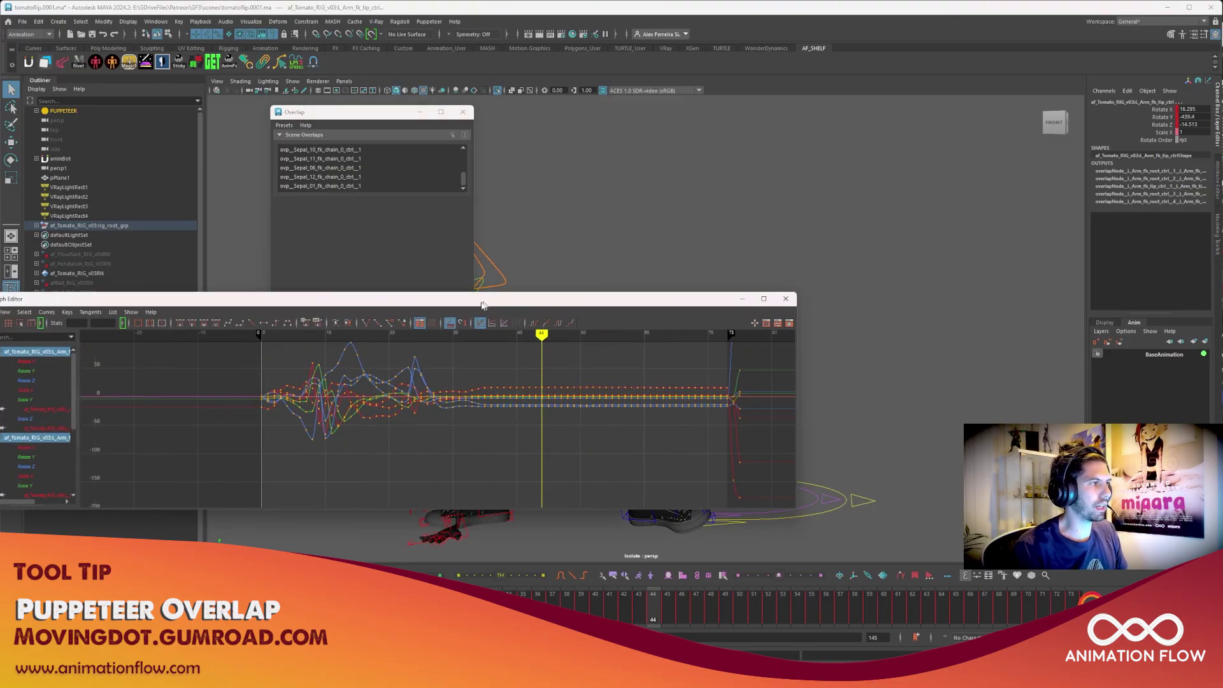
left_click_drag(482, 305, 254, 232)
left_click(621, 372)
left_click(614, 367)
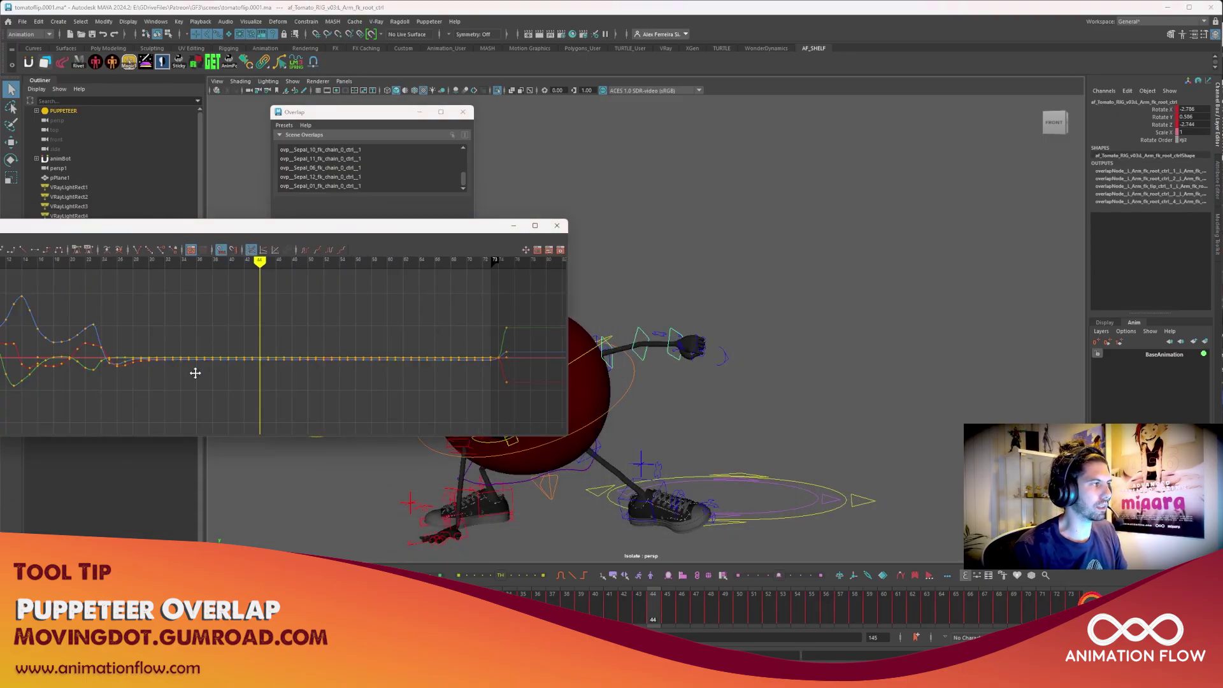
key("f")
left_click_drag(236, 608, 523, 608)
key("alt+v")
key("alt+1")
Step: Select the left arm's FK mid control and isolate its Rotate Z curve in the Graph Editor
left_click(642, 356)
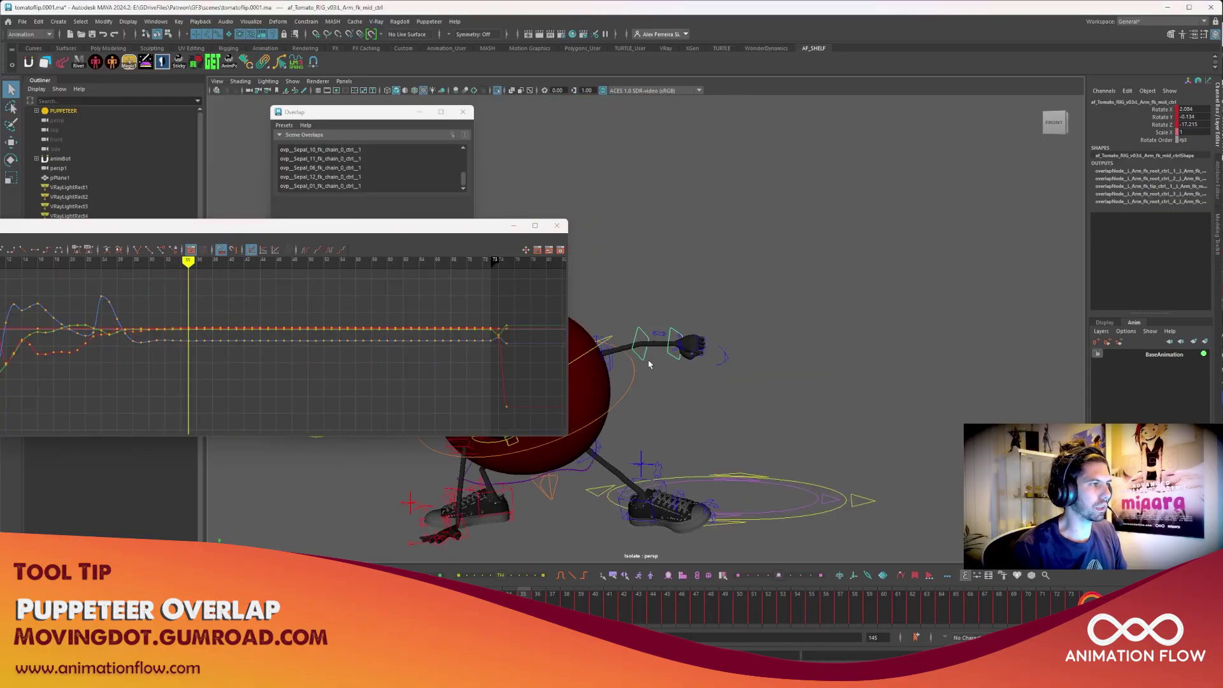
key("e")
middle_click_drag(191, 366, 323, 394, "alt")
scroll(285, 384, "up", 4)
left_click(252, 317)
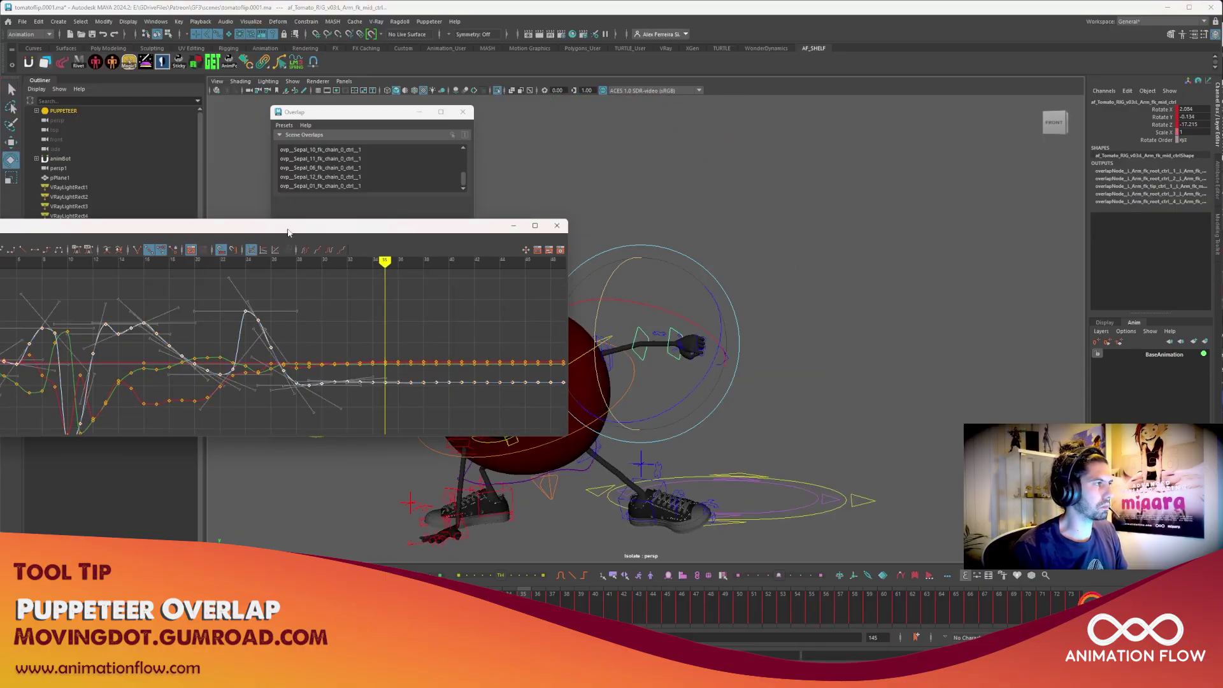
left_click_drag(294, 220, 302, 227)
left_click(34, 307)
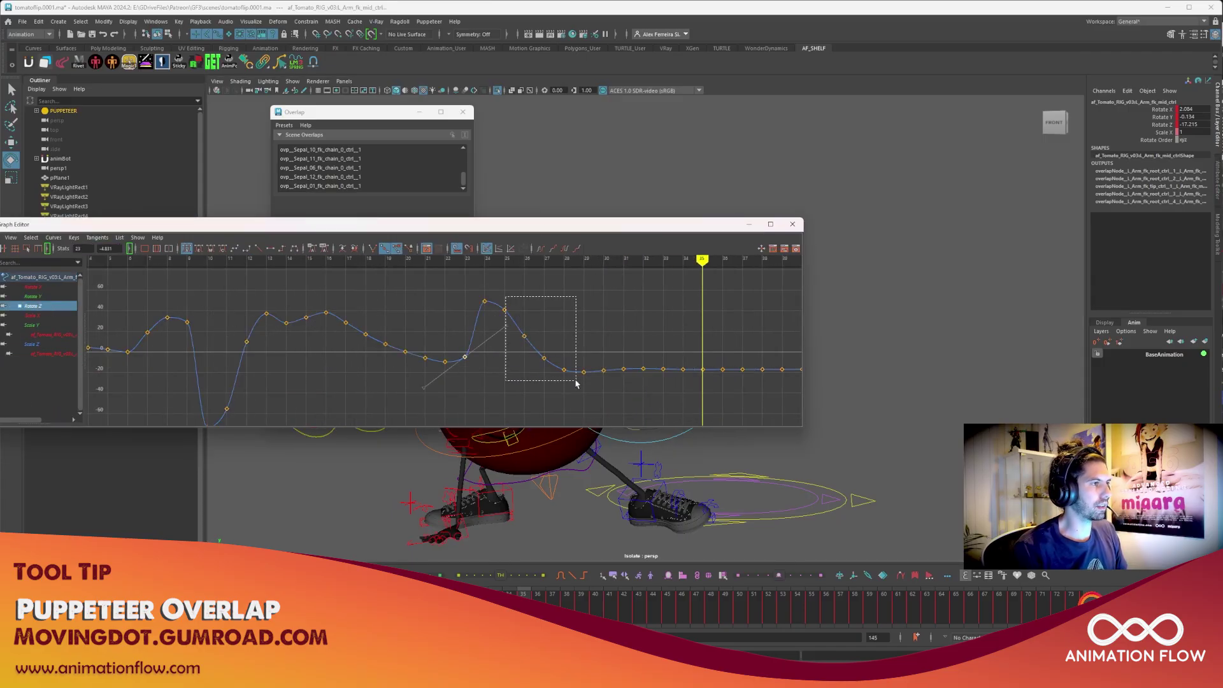
Step: Delete the in-between Rotate Z keys from frame 24 to 37, keeping the keys at frames 29 and 32
left_click_drag(575, 382, 586, 376)
key("Delete")
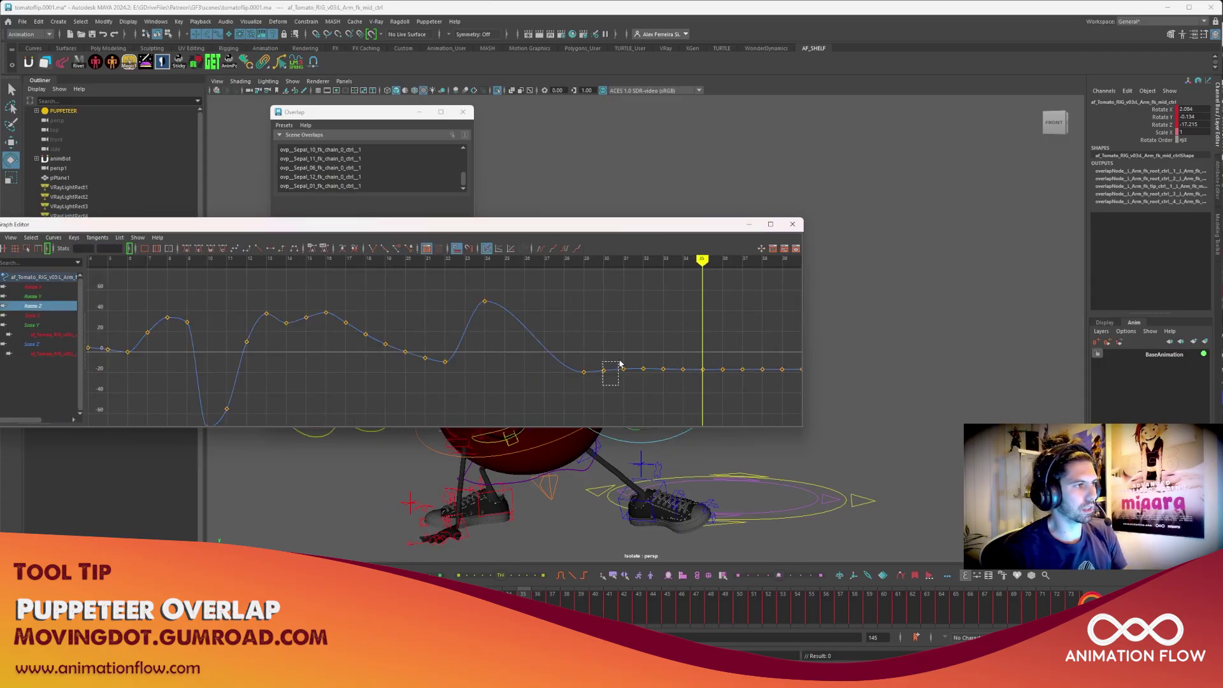
left_click_drag(693, 386, 731, 396)
key("Delete")
Step: Lower the arm's Rotate Z key at frame 29 slightly and play back the animation to check the settle
left_click_drag(638, 393, 580, 380)
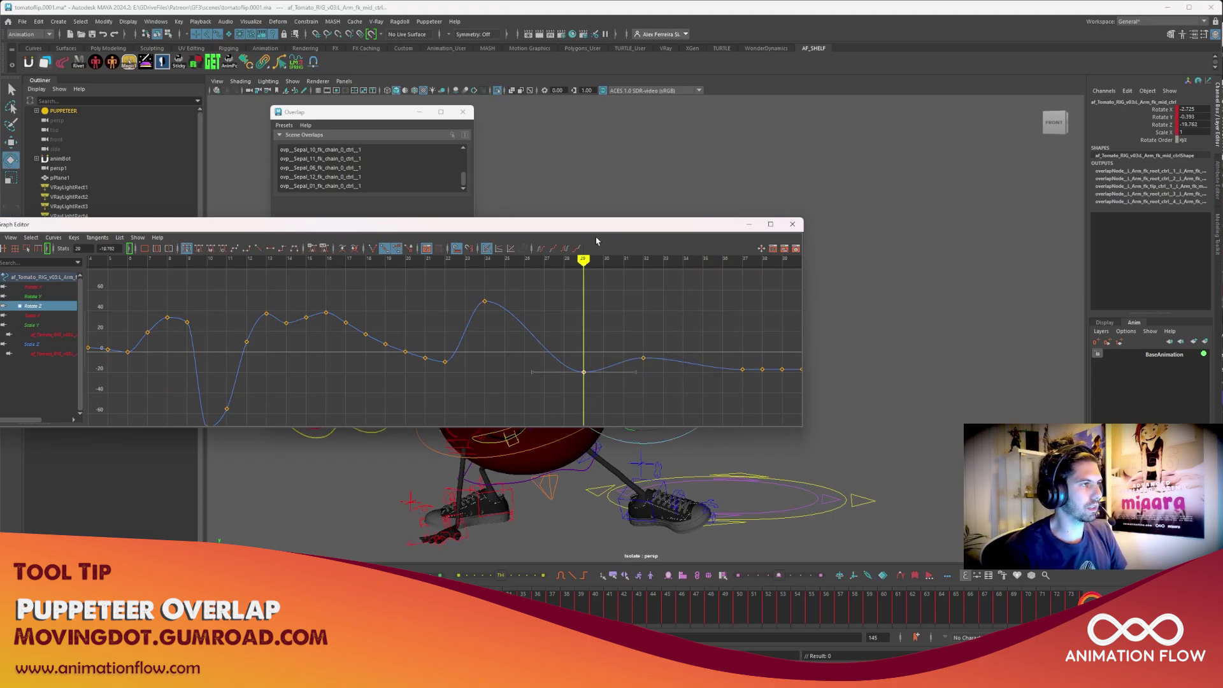
left_click_drag(599, 224, 441, 128)
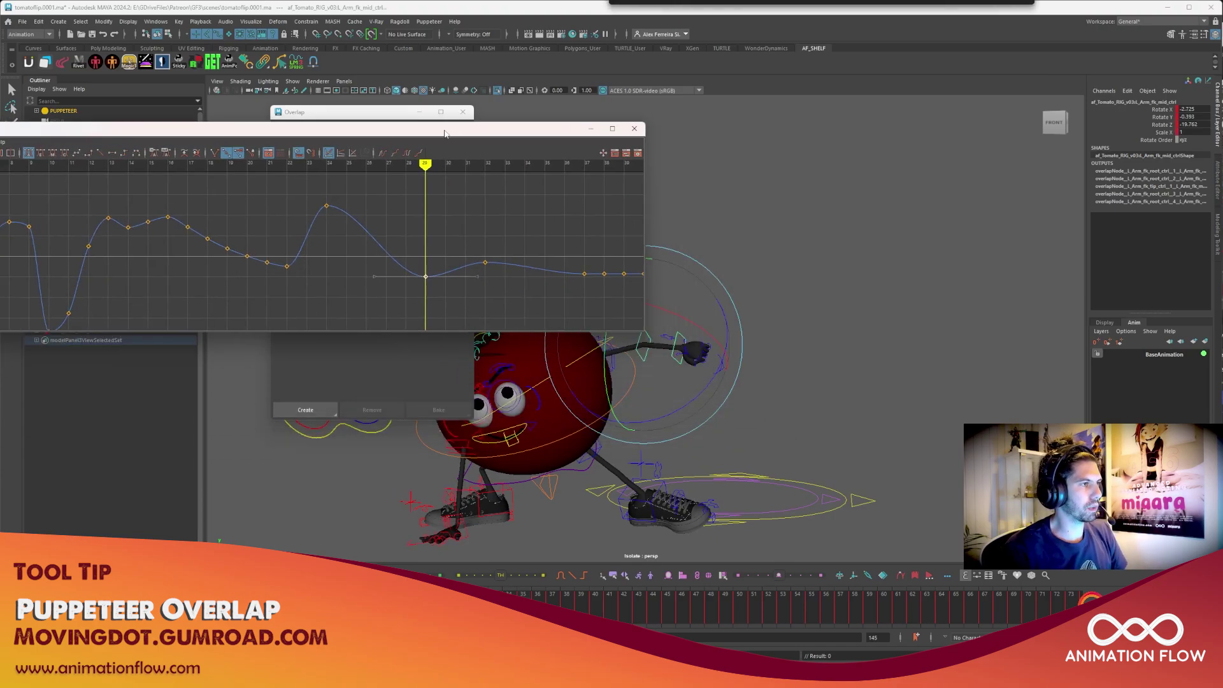
middle_click_drag(458, 300, 459, 311, "shift")
key("alt+v")
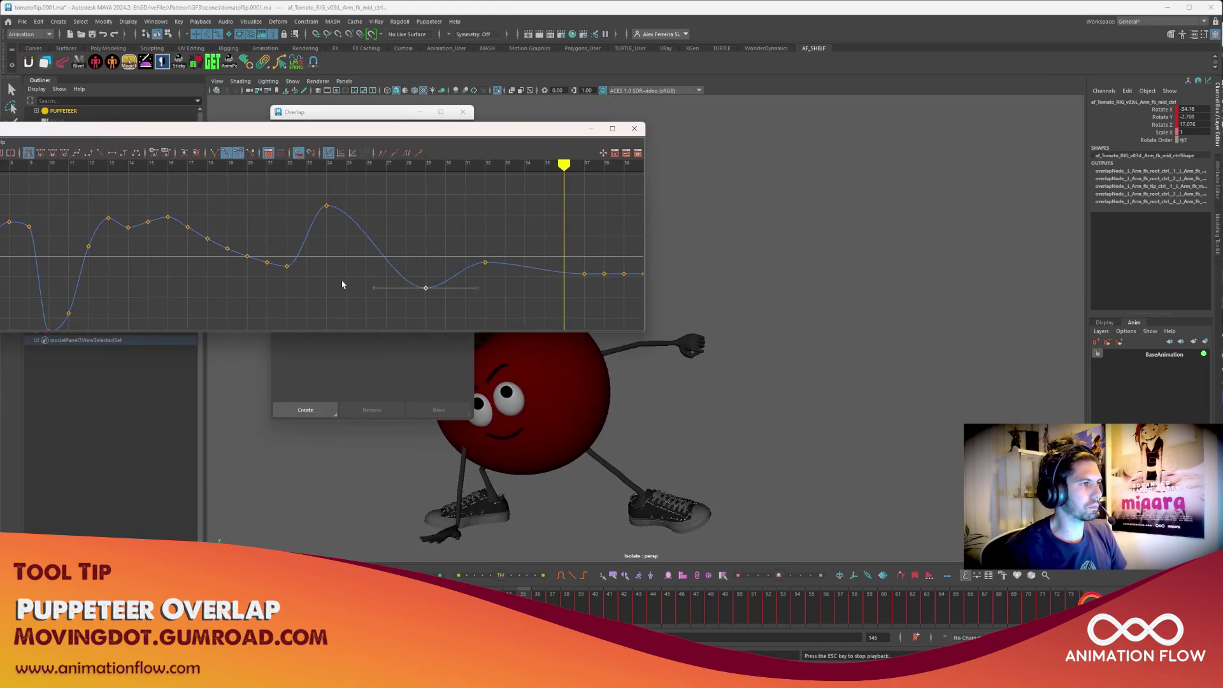
Step: Lower the arm's frame 32 Rotate Z key to the settled level, shift it to frame 34, and slightly raise the frame 29 key
left_click_drag(469, 281, 490, 252)
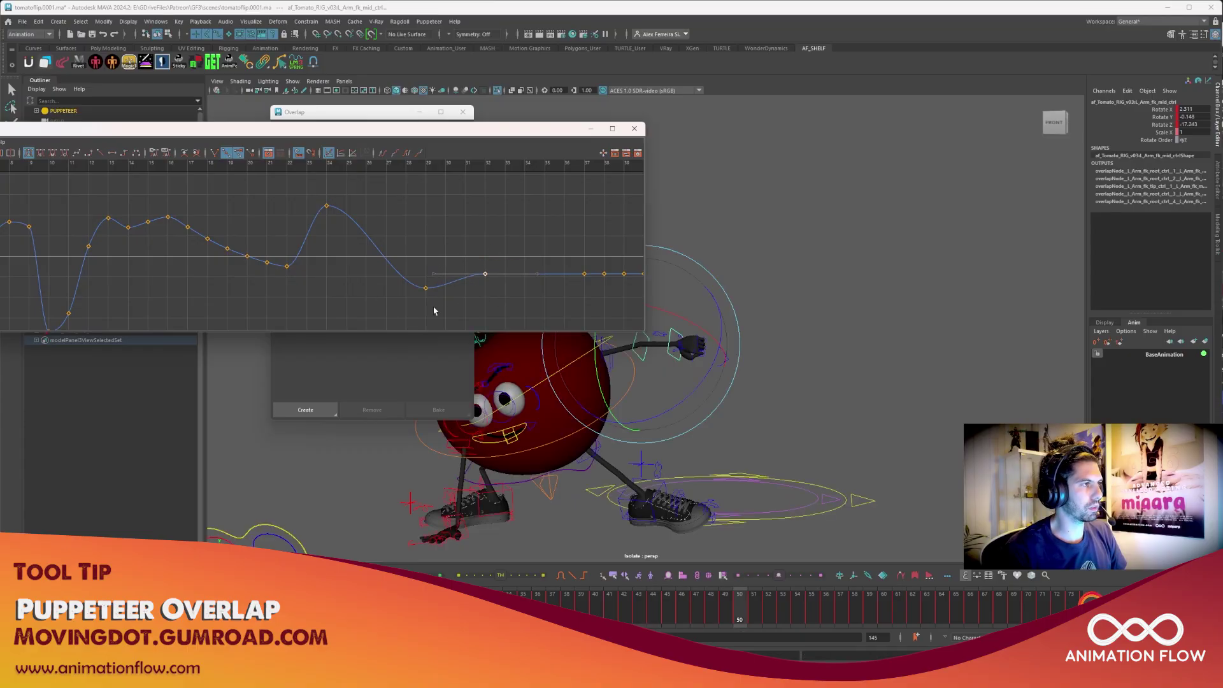
key("alt+v")
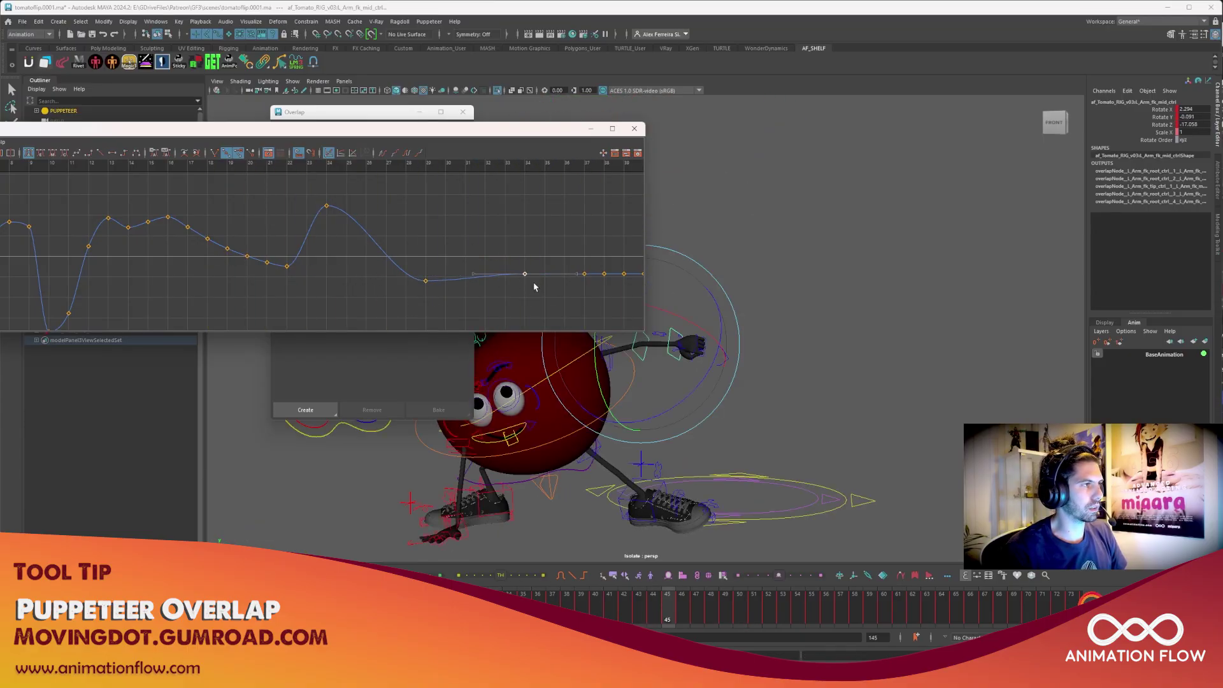
mouse_move(525, 287)
left_mouse_down()
mouse_move(452, 293)
mouse_move(524, 293)
left_mouse_up()
Step: Delete the arm's Rotate Z keys from frame 37 to 42 and play back the animation to check the smoother settle
middle_click_drag(545, 287, 409, 286, "alt")
left_click_drag(444, 292, 556, 234)
key("Delete")
key("alt+v")
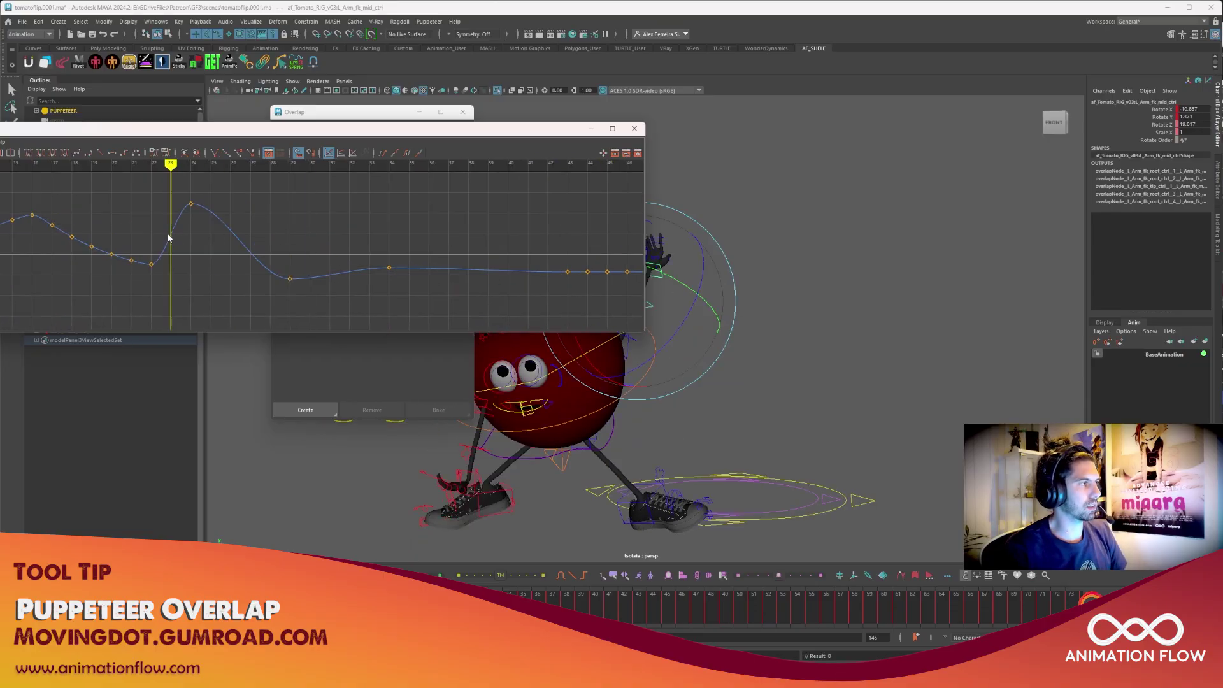
key("alt+v")
Step: Delete the Rotate Z keys from frame 17 to 21 on the descending curve and shift the frame 22 key to frame 21
right_click_drag(535, 275, 207, 270, "alt+shift")
scroll(316, 295, "up", 4)
left_click_drag(233, 219, 231, 219)
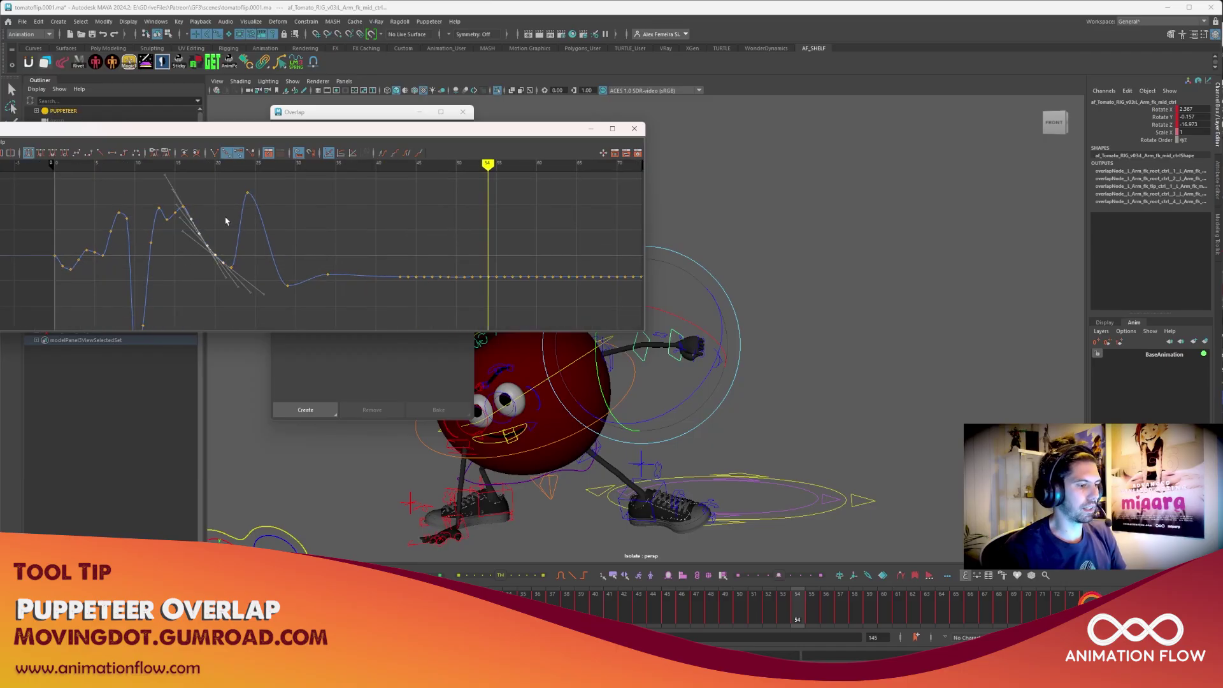
key("Delete")
left_click(234, 287)
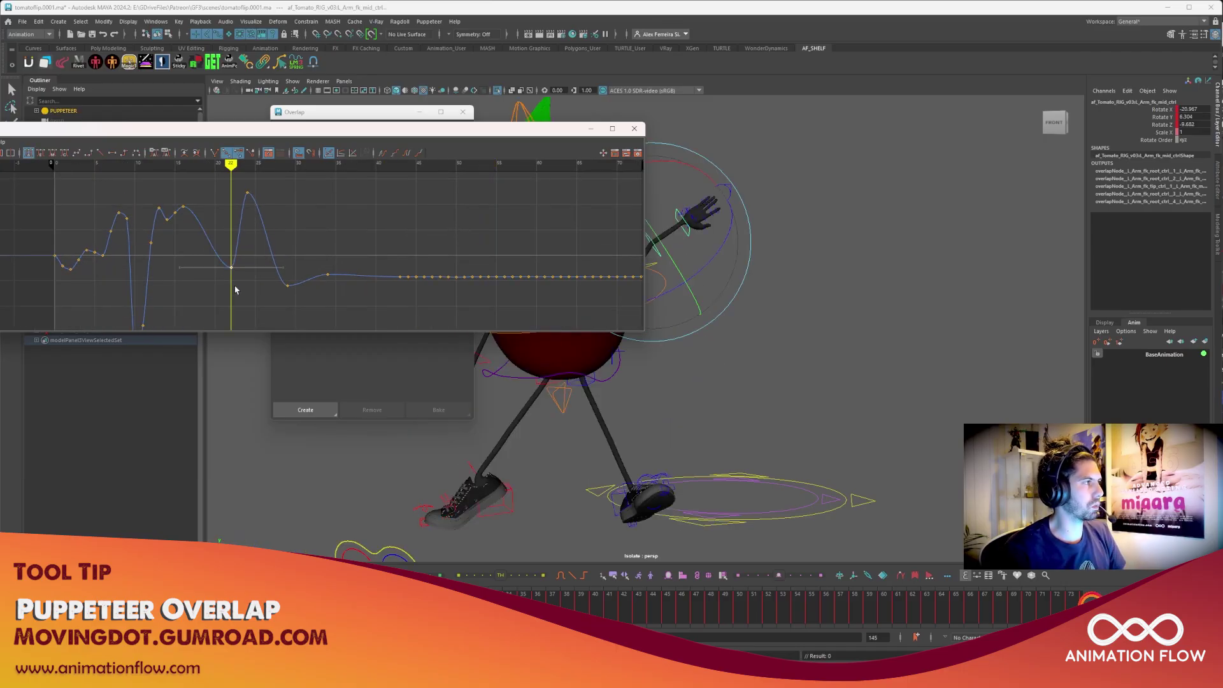
middle_click_drag(234, 289, 229, 287, "shift")
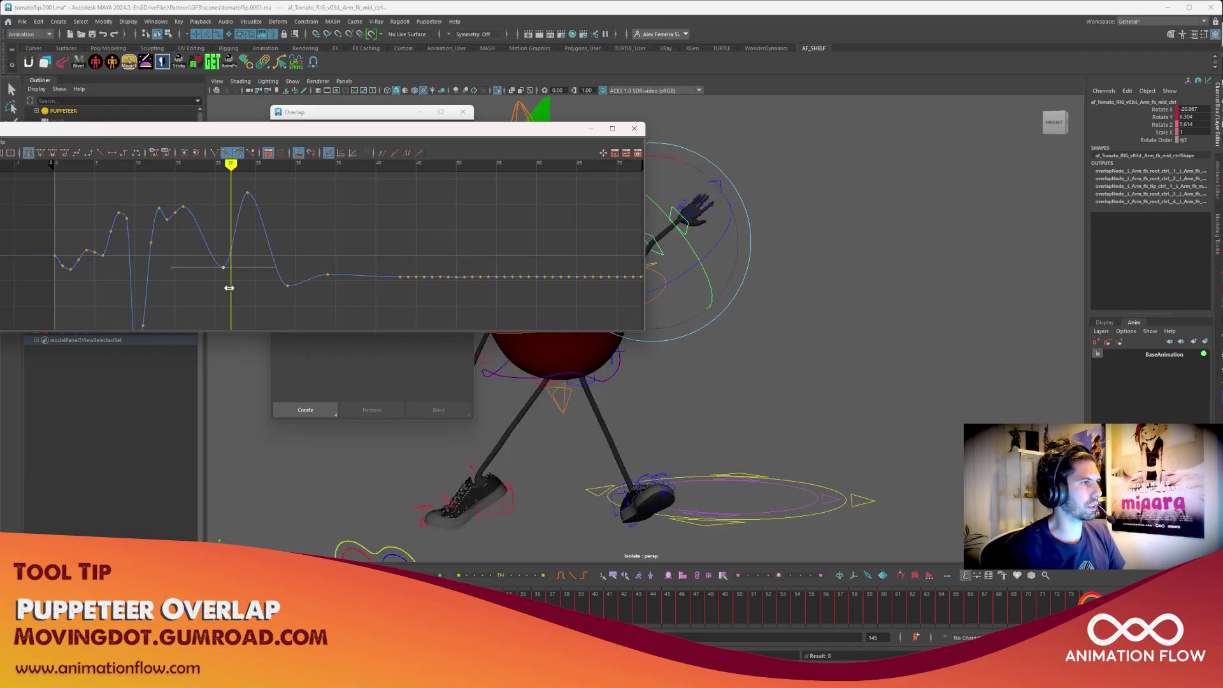
Step: Scrub and play back the animation to check the arm's motion with the thinned Rotate Z curve
left_click_drag(228, 287, 199, 279)
key("alt+v")
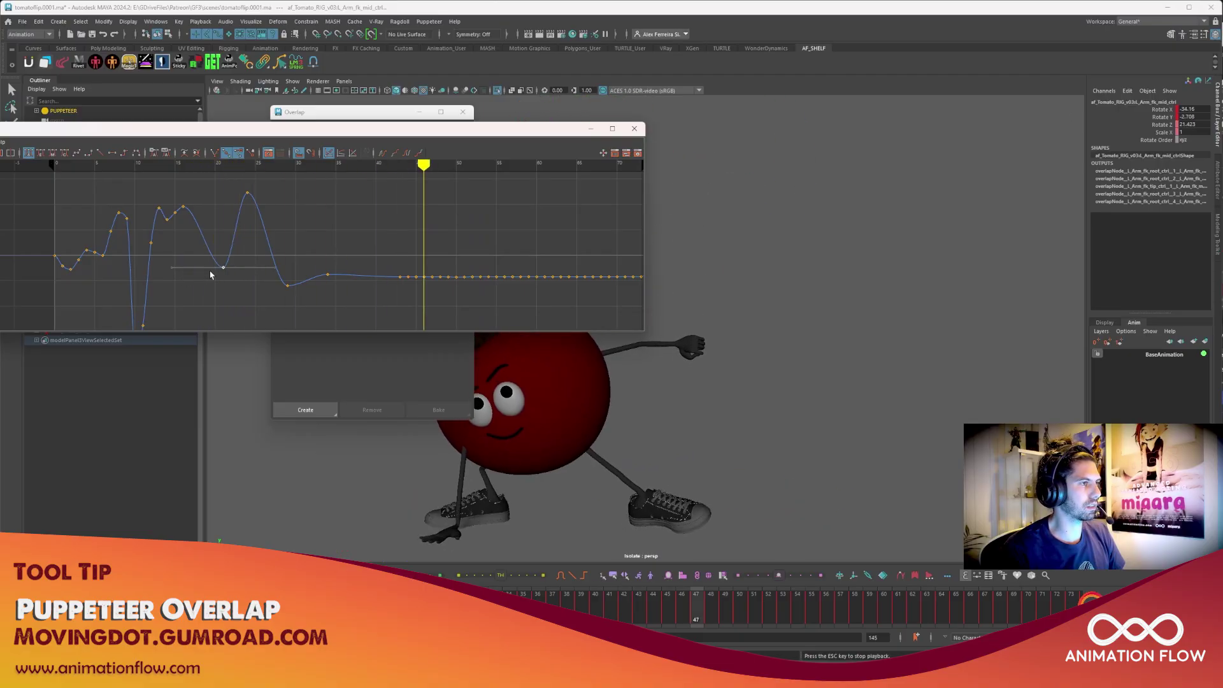
key("Escape")
key("alt+v")
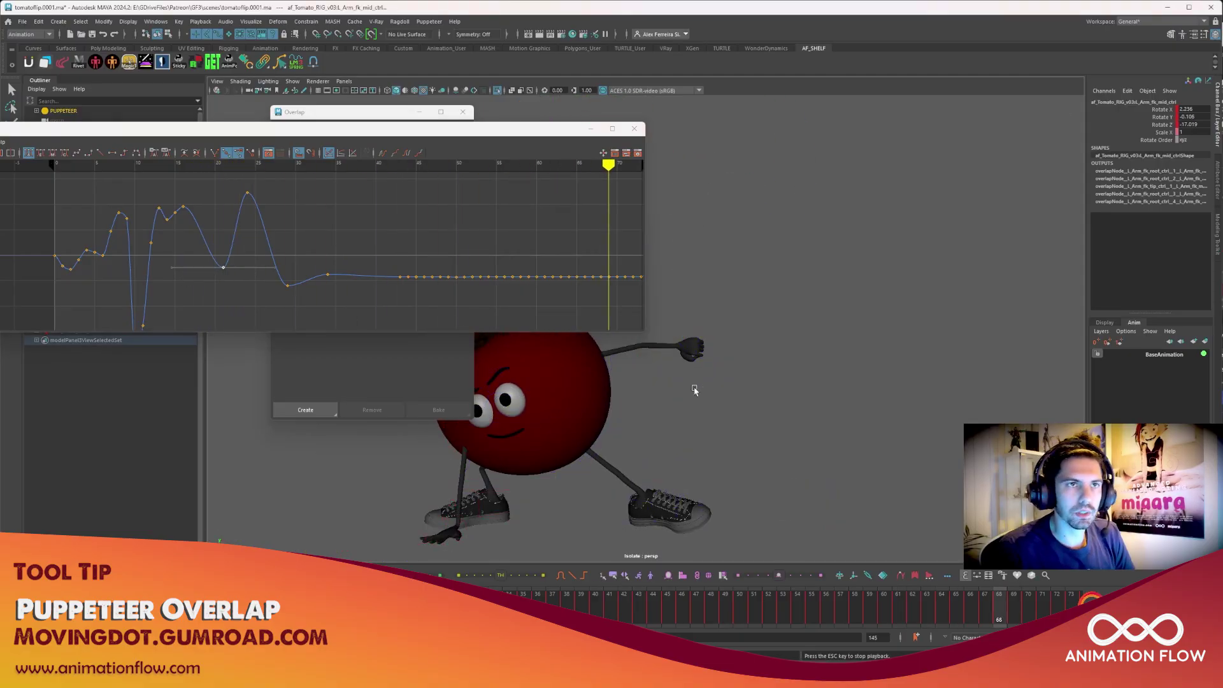
Step: Close the Graph Editor and play back the full flip in a wider view to review the overlapping motion
left_click(640, 132)
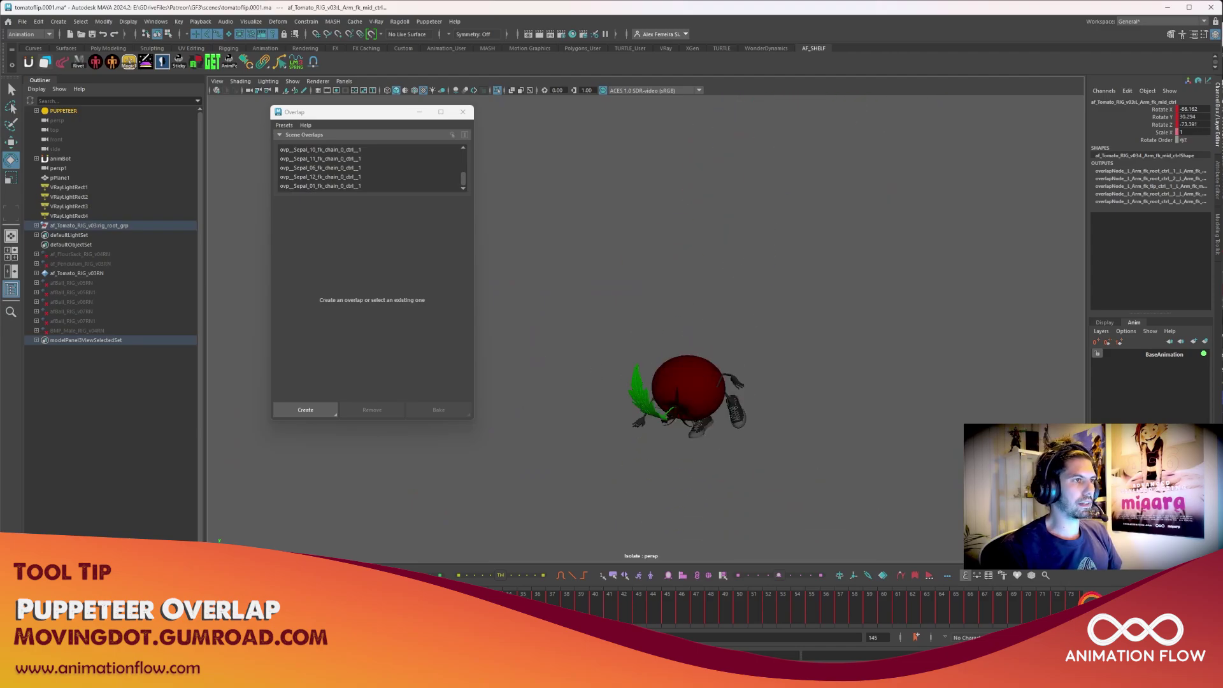
key("alt+v")
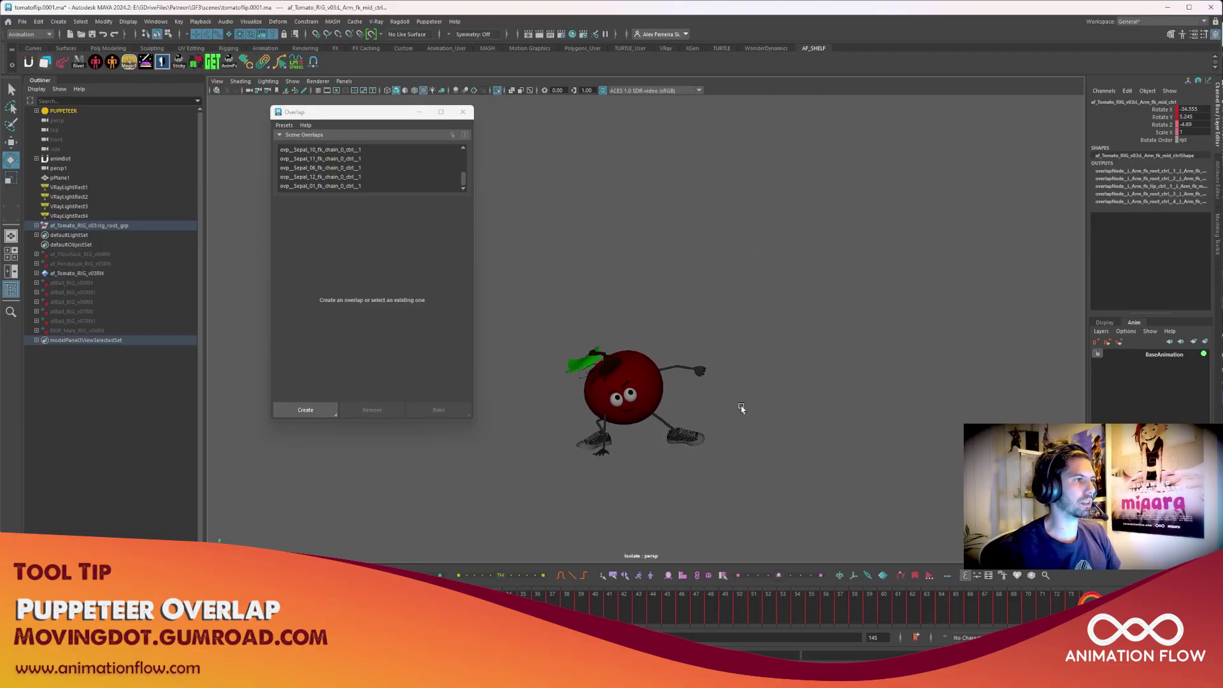
key("Escape")
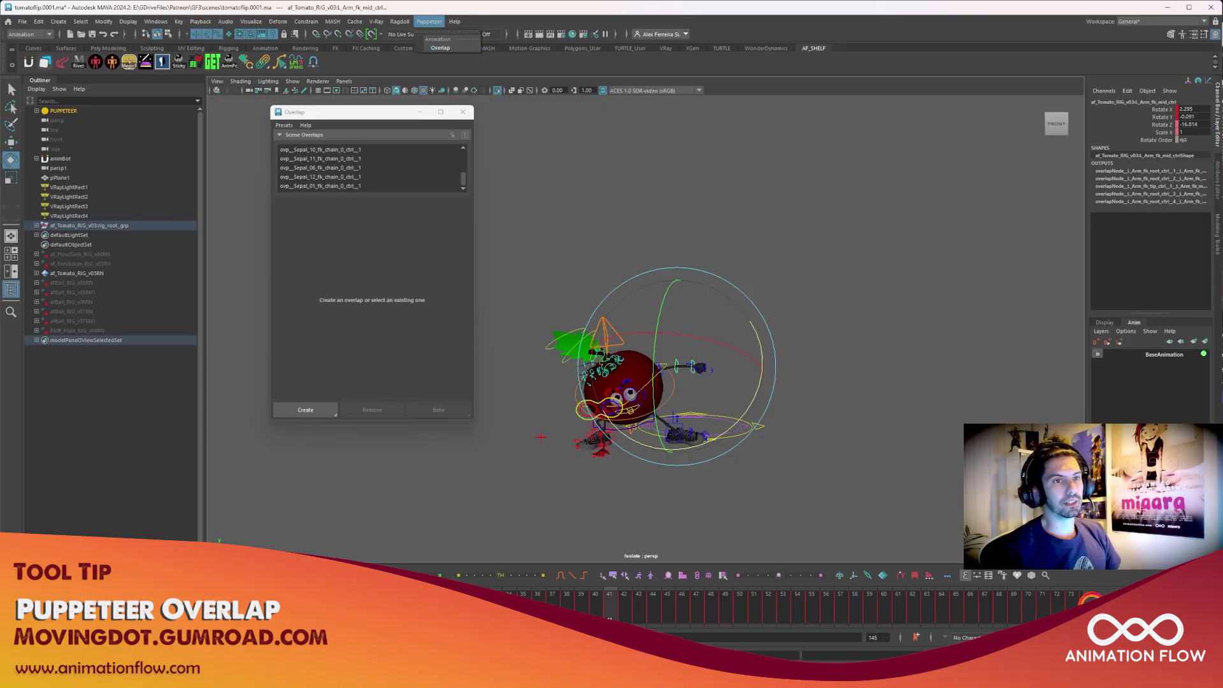
key("alt+Tab")
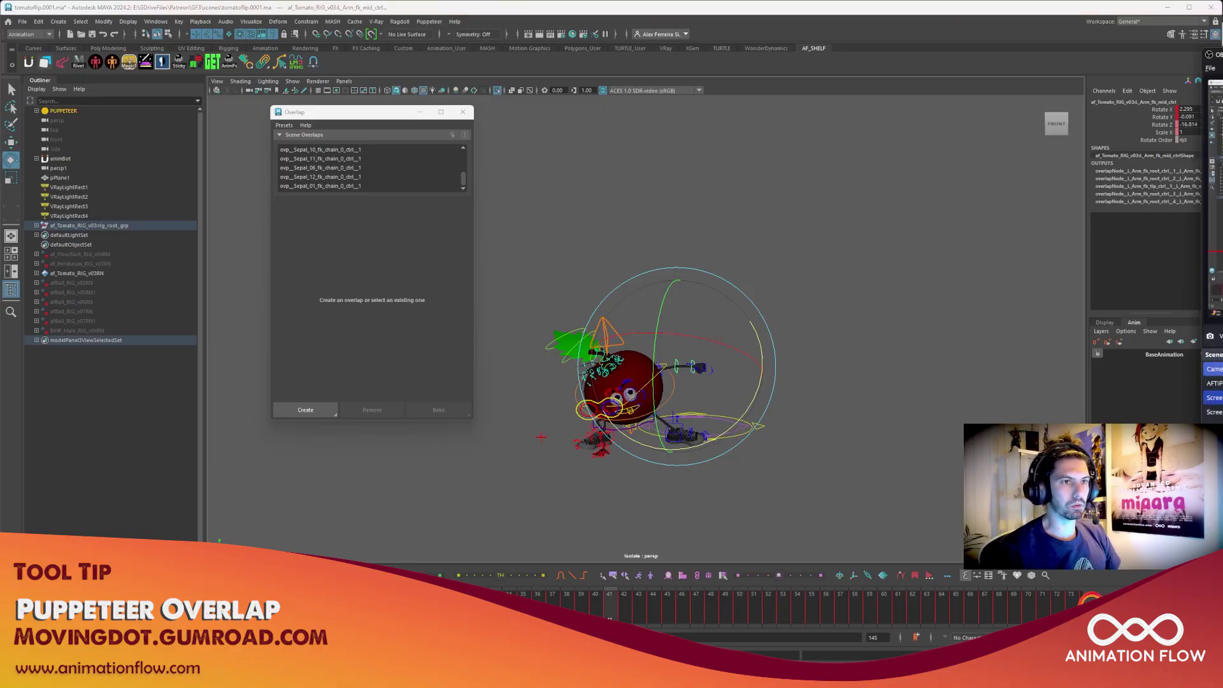